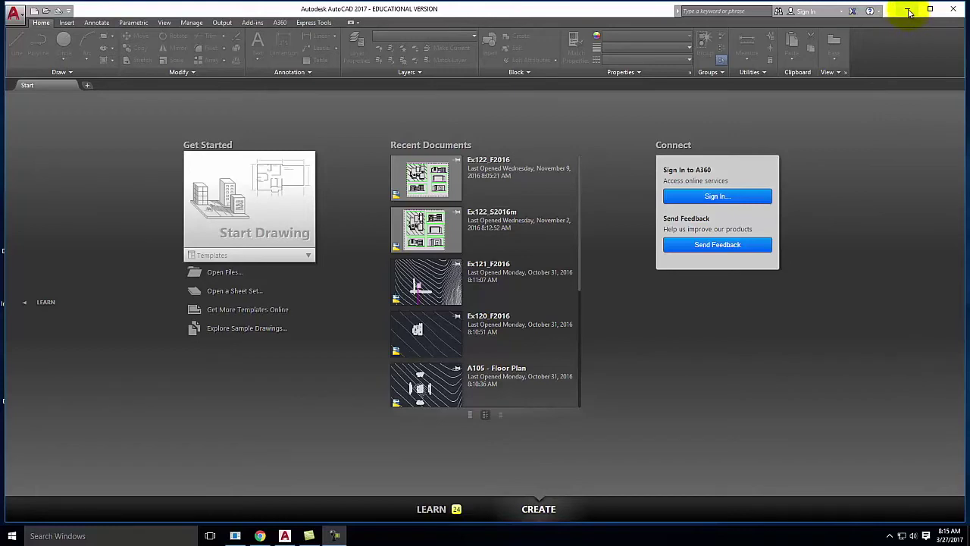
# Step: Bring up the Select template dialog for a new drawing and shift it slightly left
pyautogui.click(908, 12)
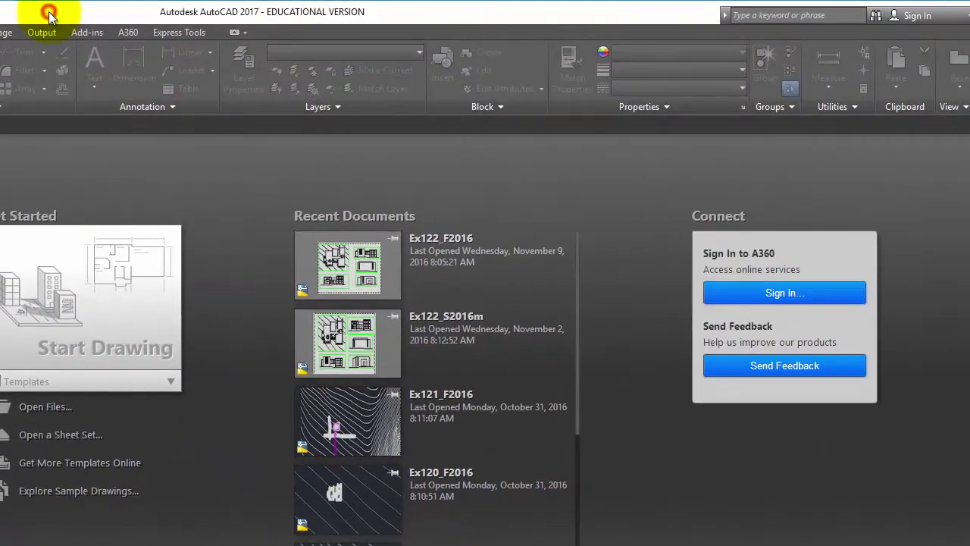
pyautogui.click(49, 13)
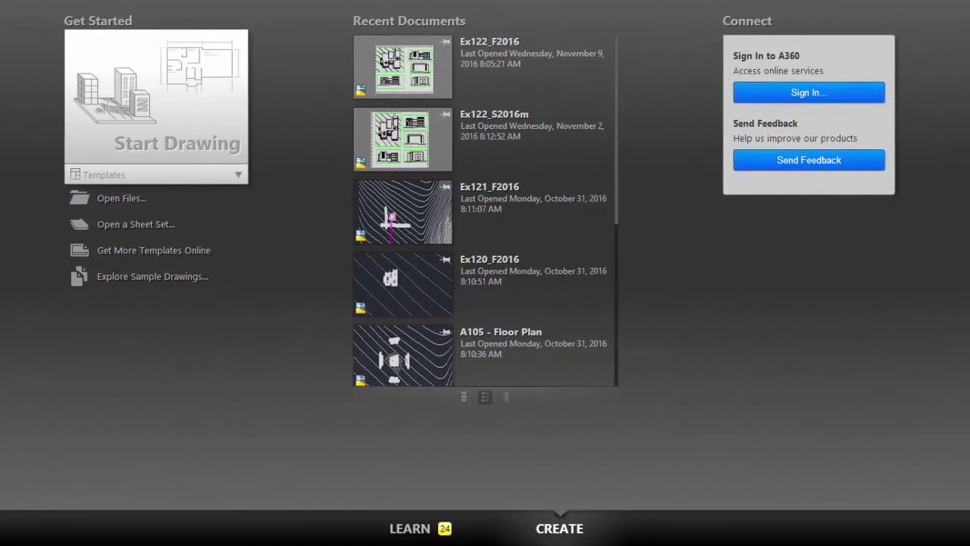
pyautogui.hotkey('ctrl', 'n')
pyautogui.moveTo(409, 19); pyautogui.dragTo(357, 22)
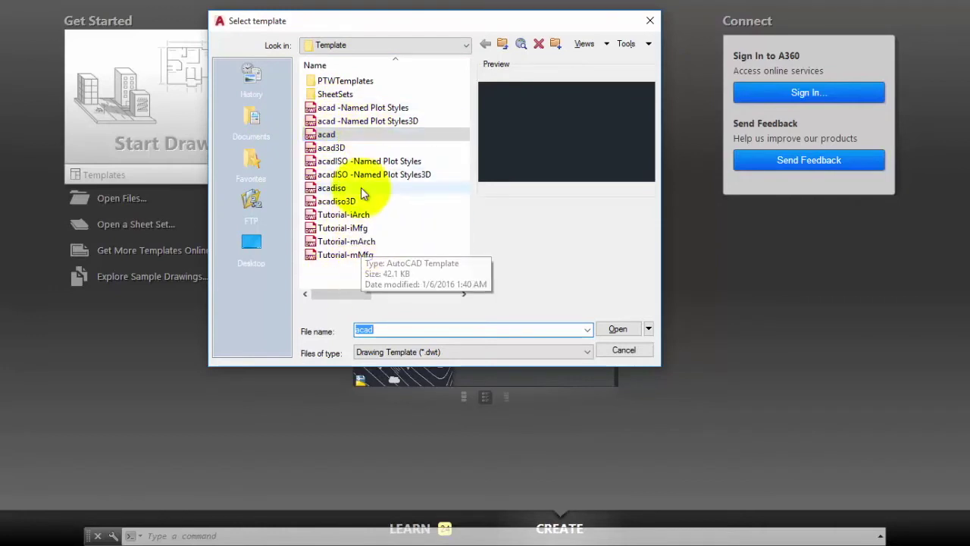
# Step: Create the new Drawing1 from the acad template
pyautogui.click(367, 134)
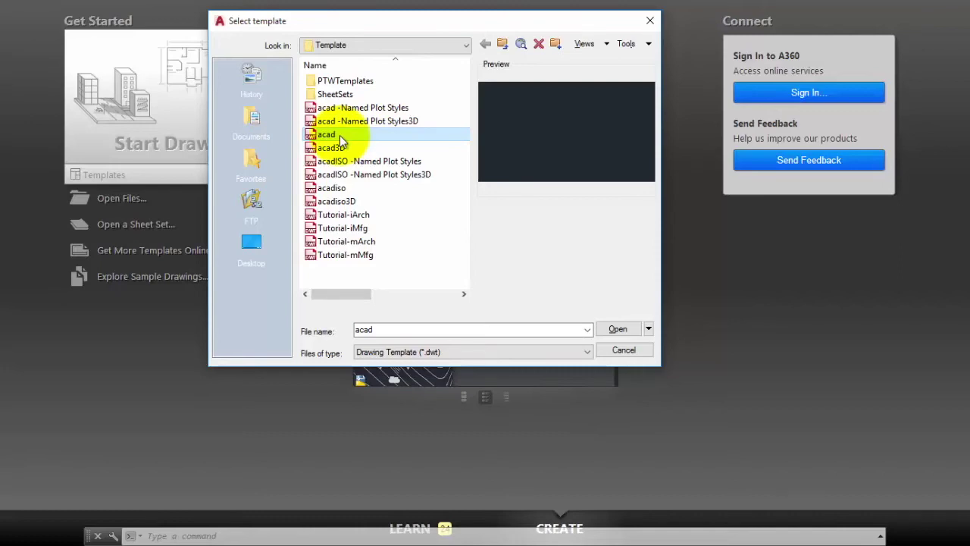
pyautogui.doubleClick(339, 135)
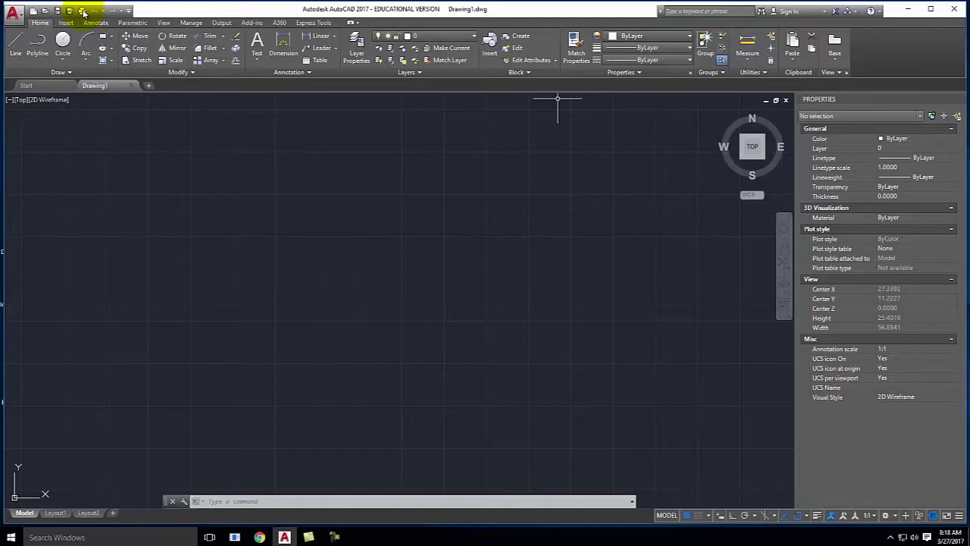
# Step: Add Workspace to the Quick Access Toolbar so Drafting & Annotation shows as current
pyautogui.click(129, 12)
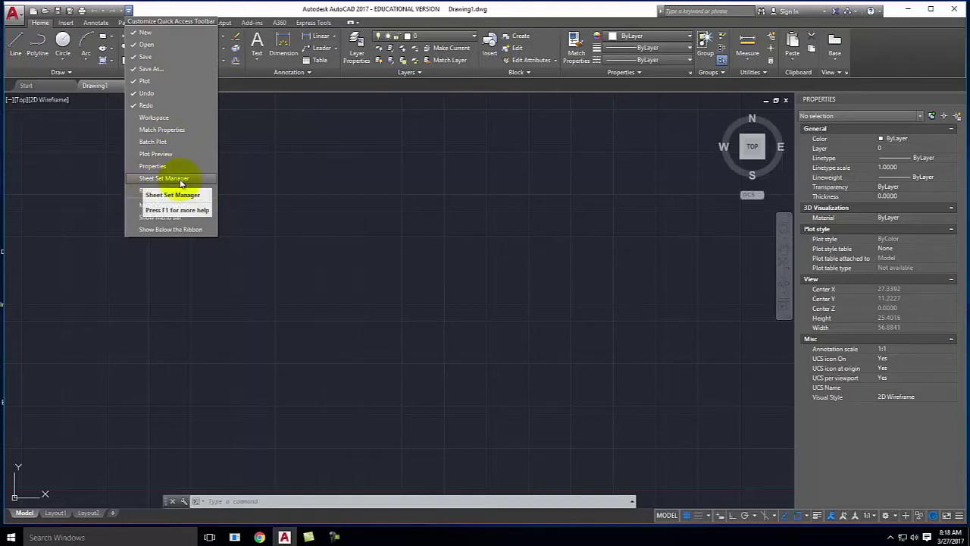
pyautogui.click(154, 118)
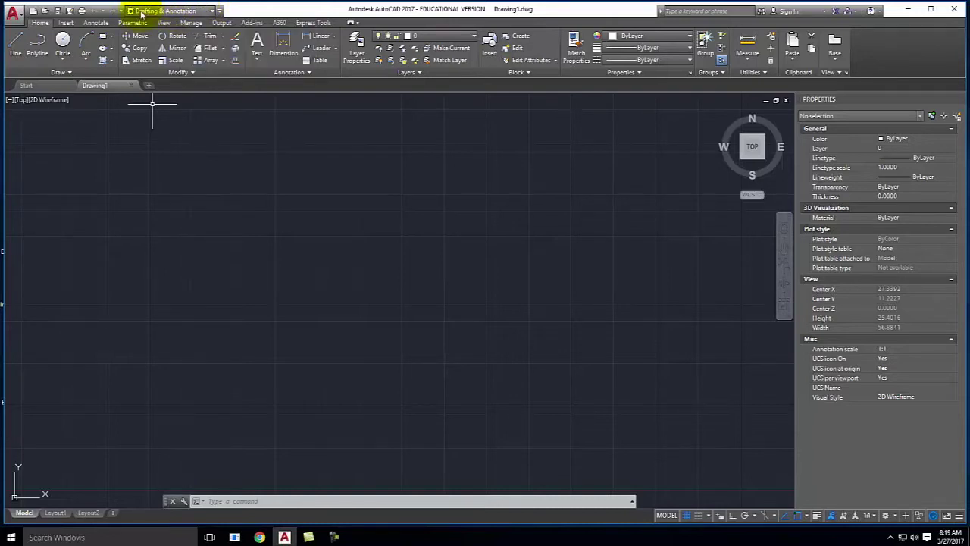
# Step: Switch to the 3D Basics workspace, then back to Drafting & Annotation
pyautogui.click(213, 13)
pyautogui.click(153, 35)
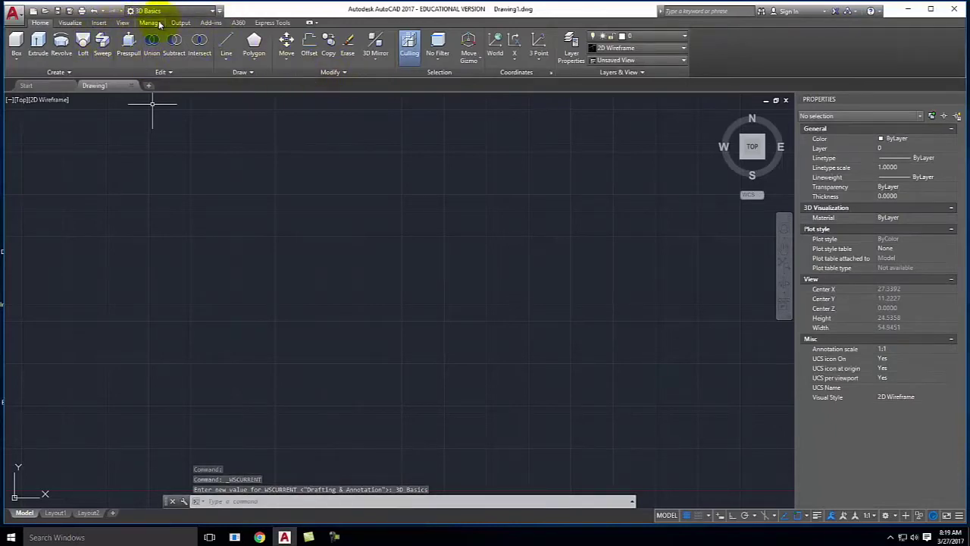
pyautogui.click(205, 13)
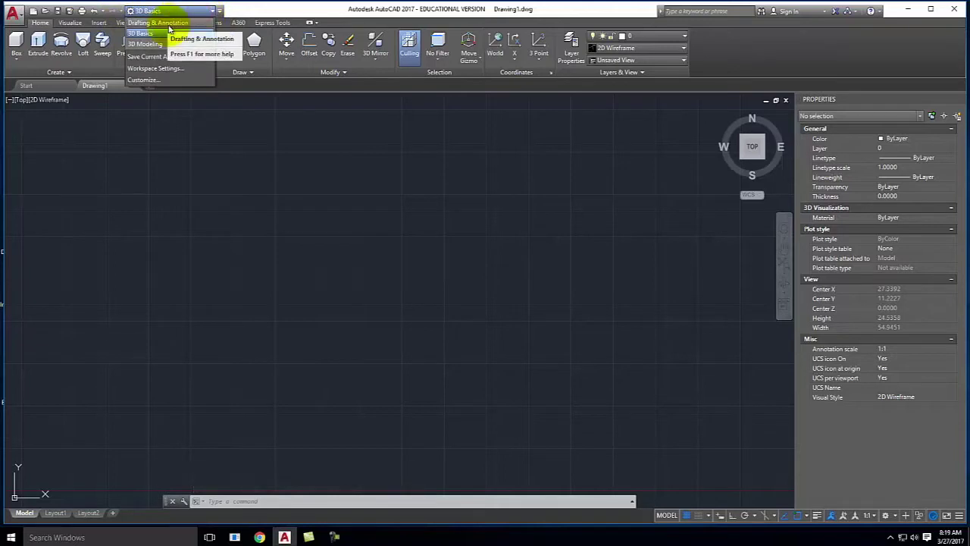
pyautogui.click(168, 24)
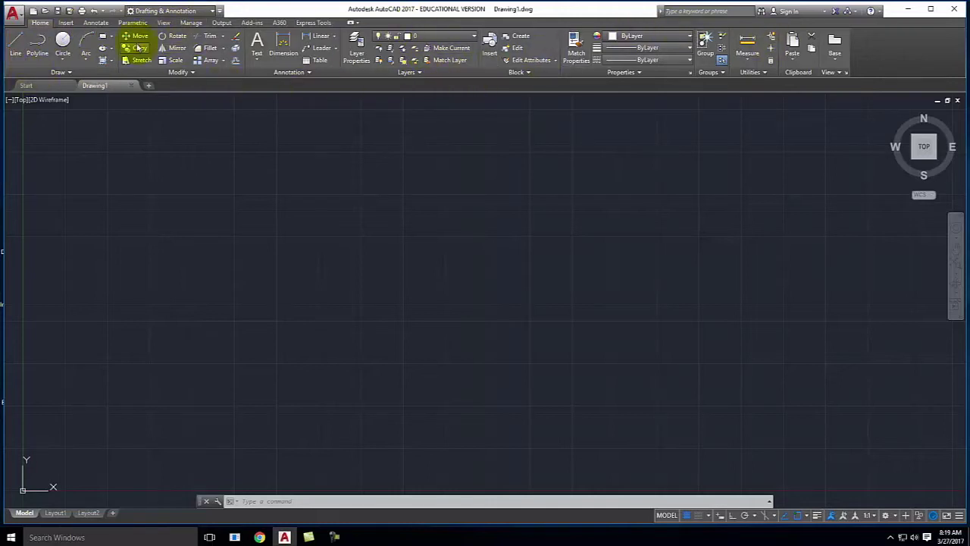
pyautogui.click(65, 22)
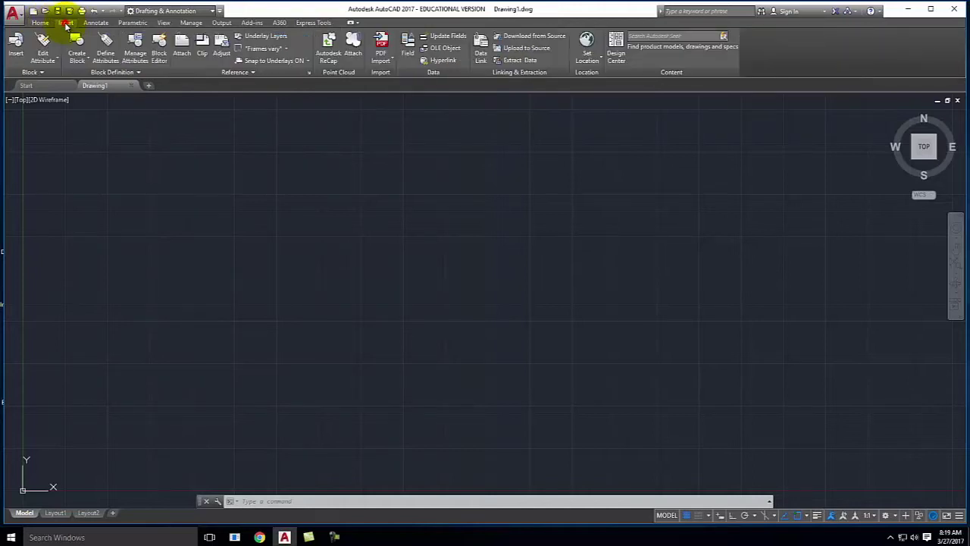
pyautogui.click(96, 22)
pyautogui.click(130, 22)
pyautogui.click(40, 22)
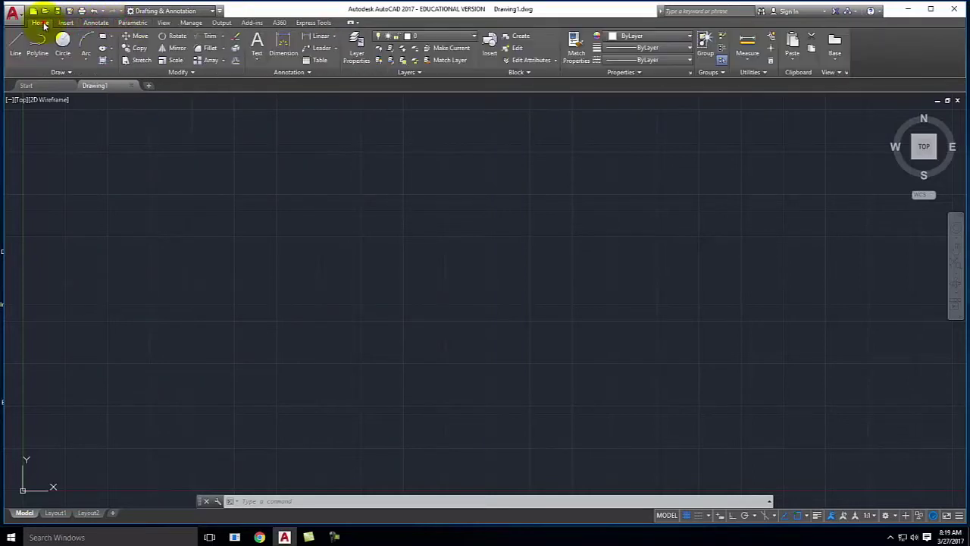
pyautogui.click(66, 22)
pyautogui.click(95, 22)
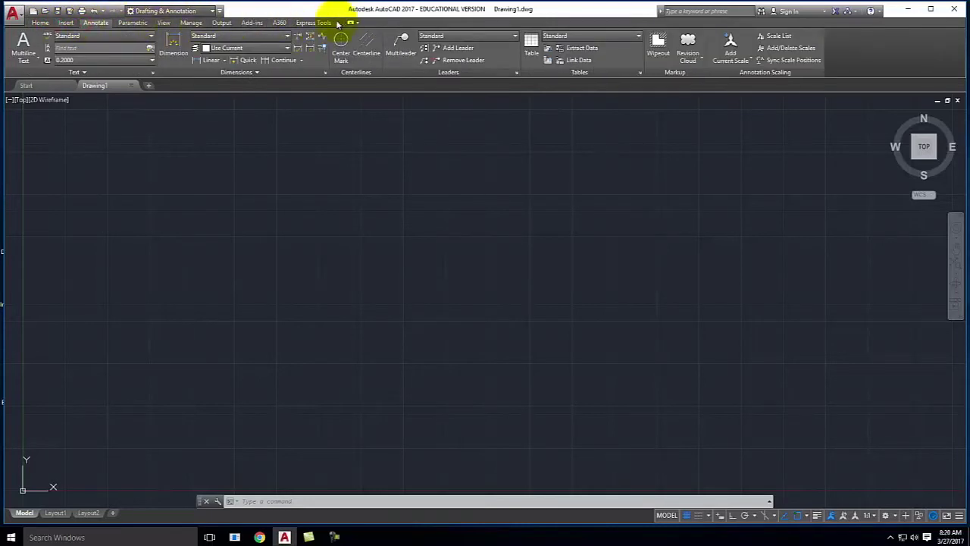
pyautogui.click(40, 22)
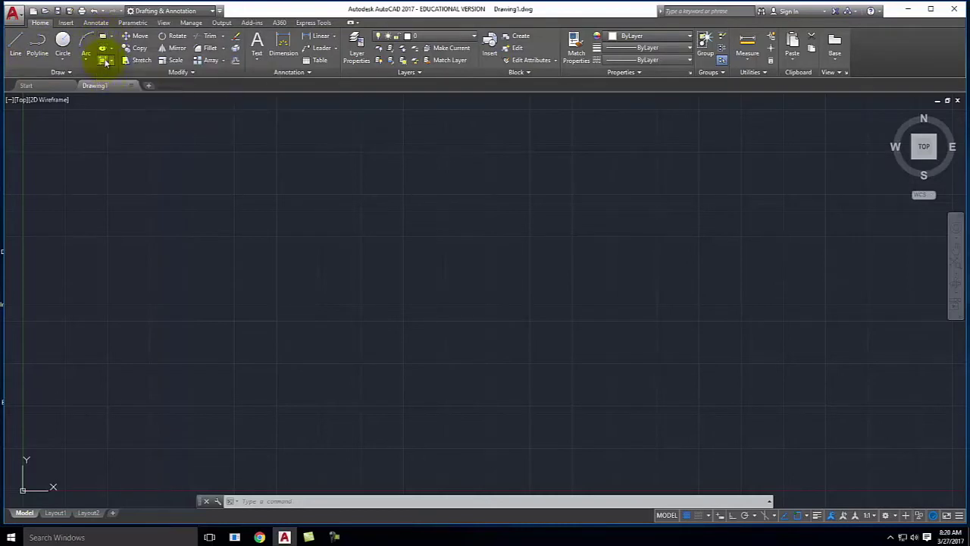
pyautogui.click(69, 73)
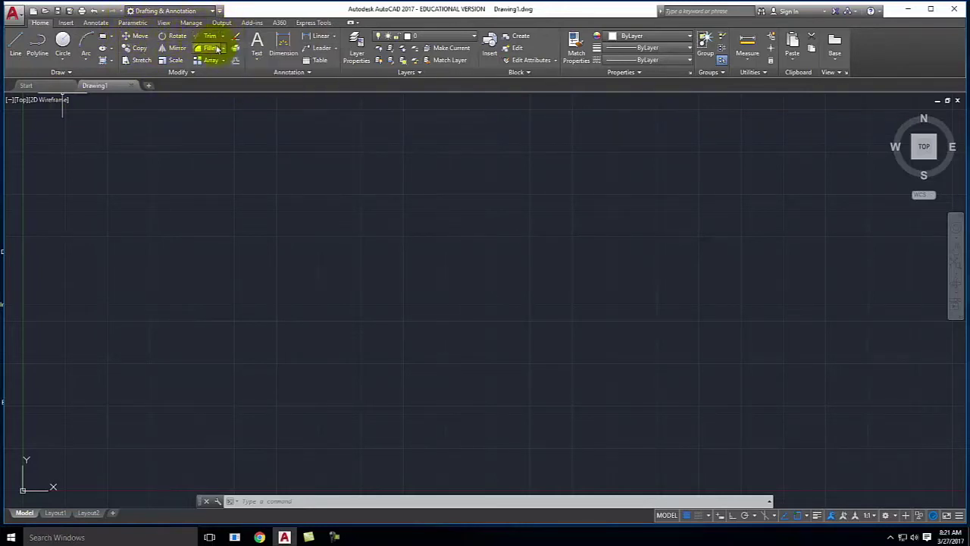
pyautogui.click(188, 73)
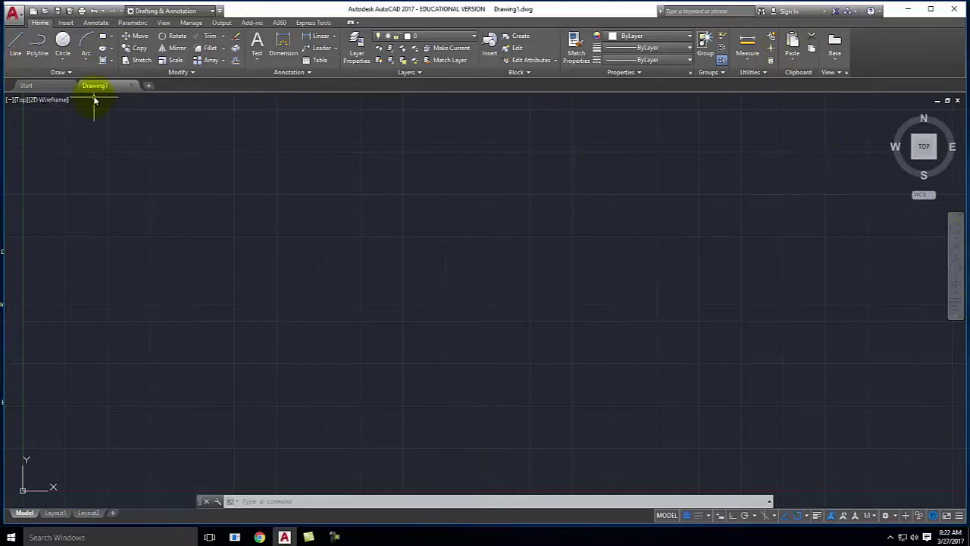
pyautogui.moveTo(103, 88)
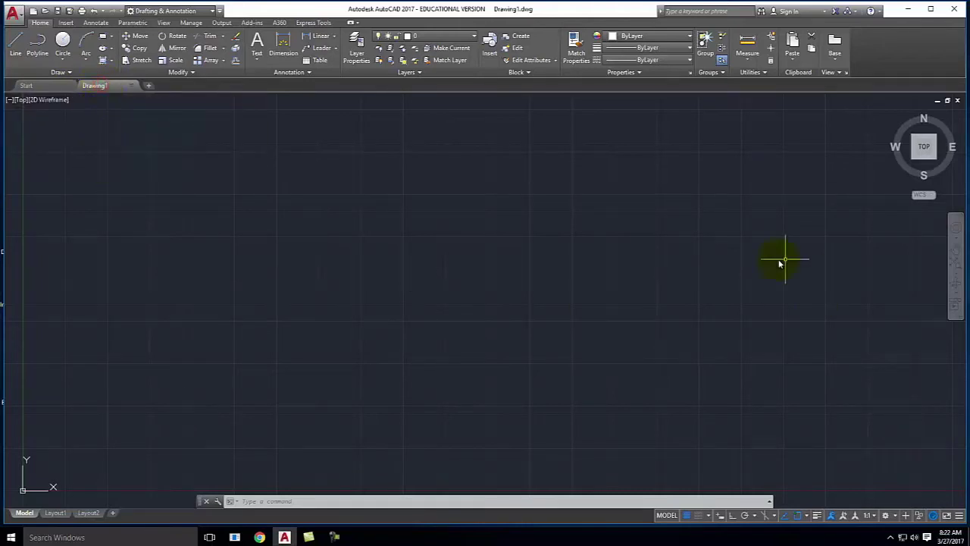
pyautogui.scroll(-2, 758, 252)
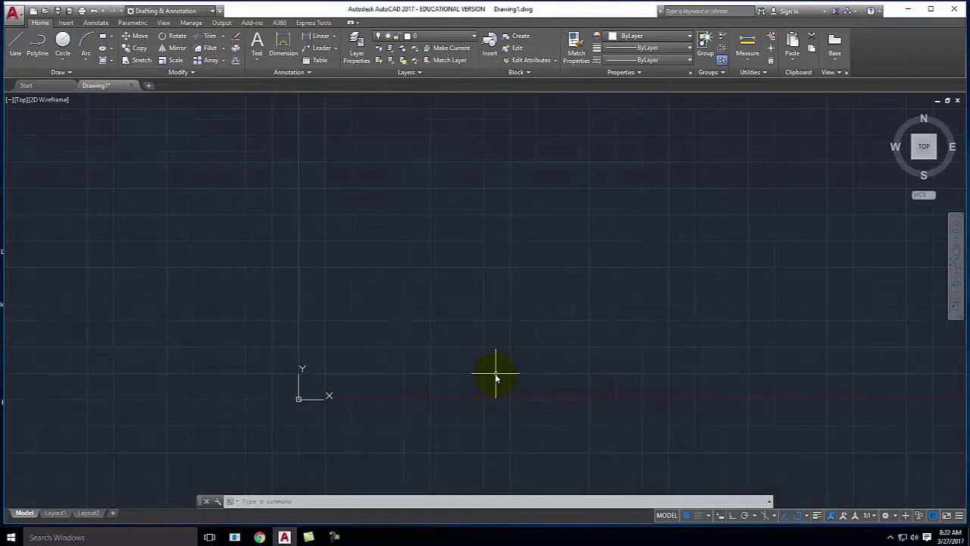
pyautogui.scroll(2, 496, 376)
pyautogui.scroll(-2, 496, 376)
pyautogui.scroll(2, 496, 377)
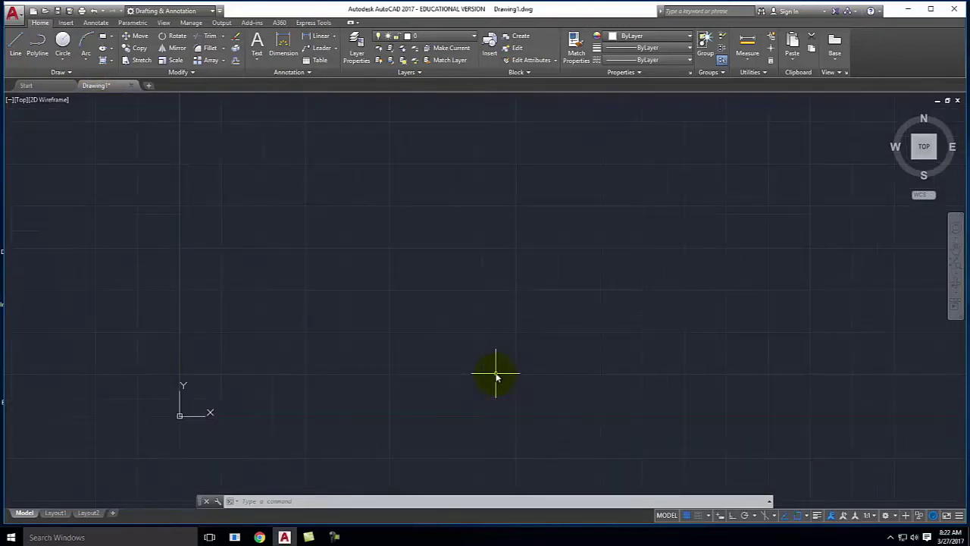
pyautogui.moveTo(891, 176)
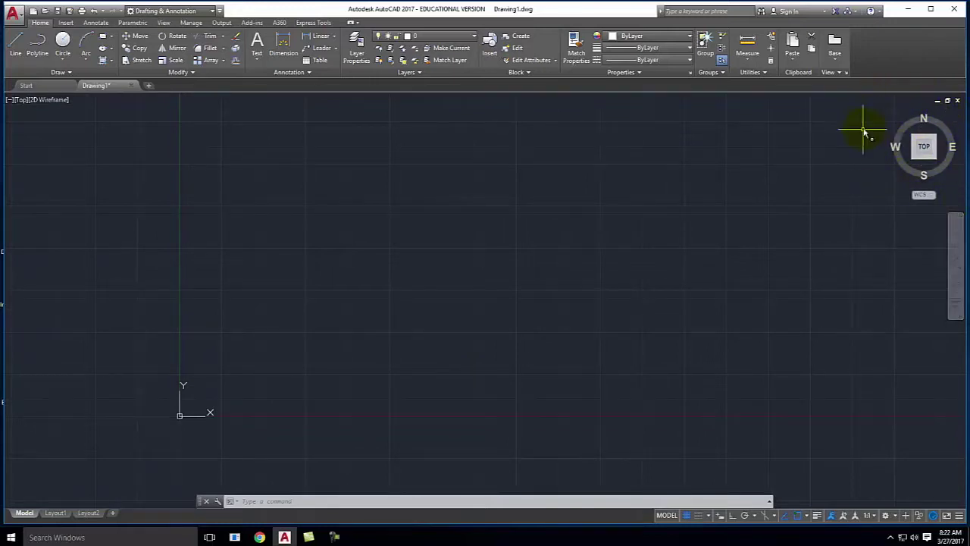
pyautogui.moveTo(924, 145)
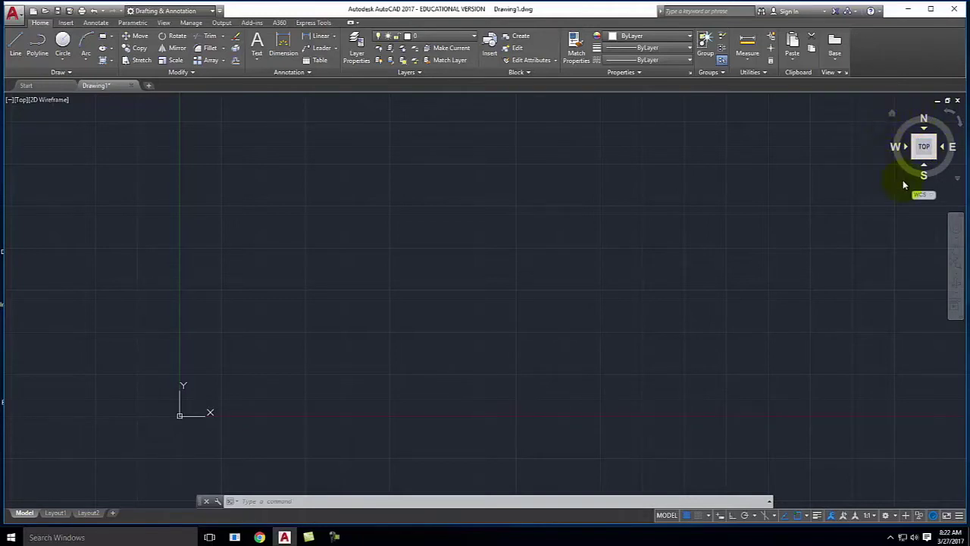
pyautogui.moveTo(922, 173)
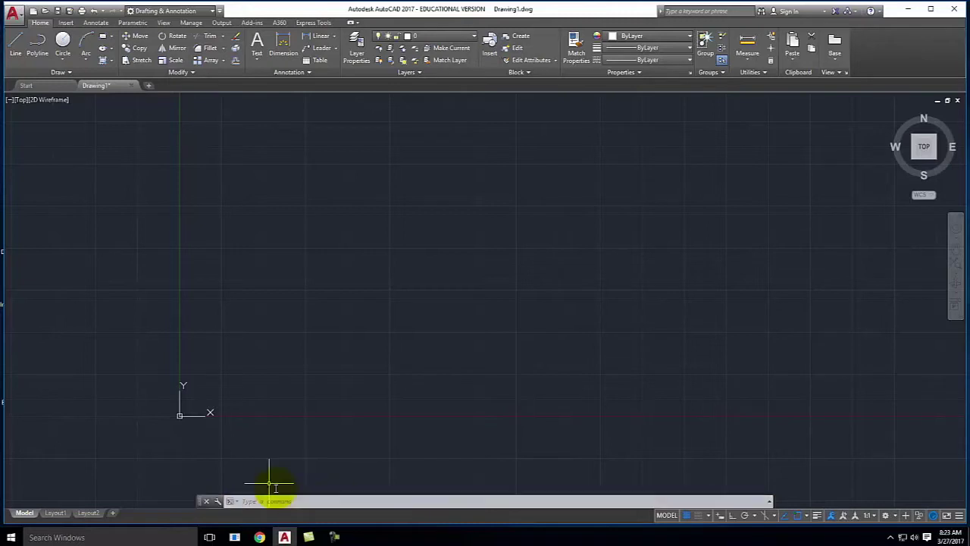
# Step: Hide and restore the command line with Ctrl+9, then undock it as a floating bar
pyautogui.click(205, 502)
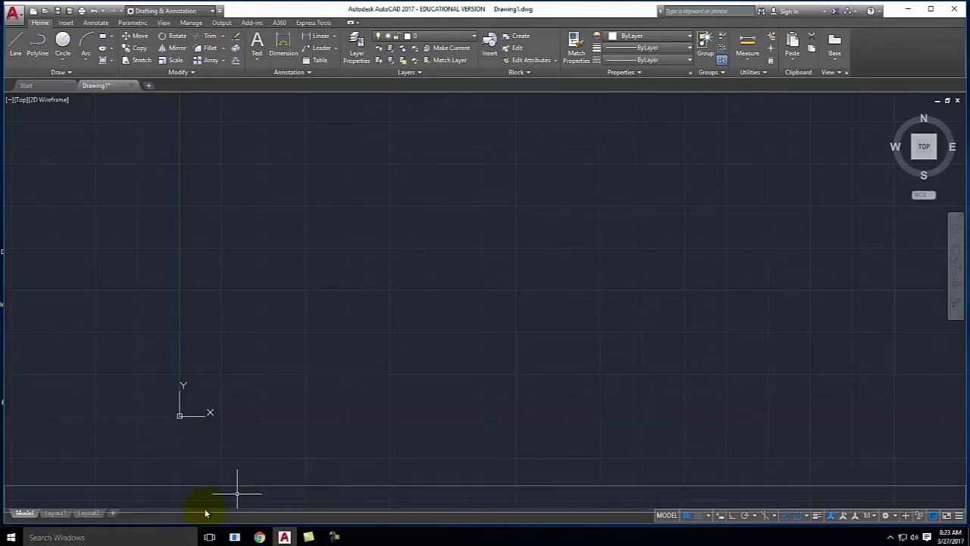
pyautogui.hotkey('ctrl', '9')
pyautogui.moveTo(260, 537)
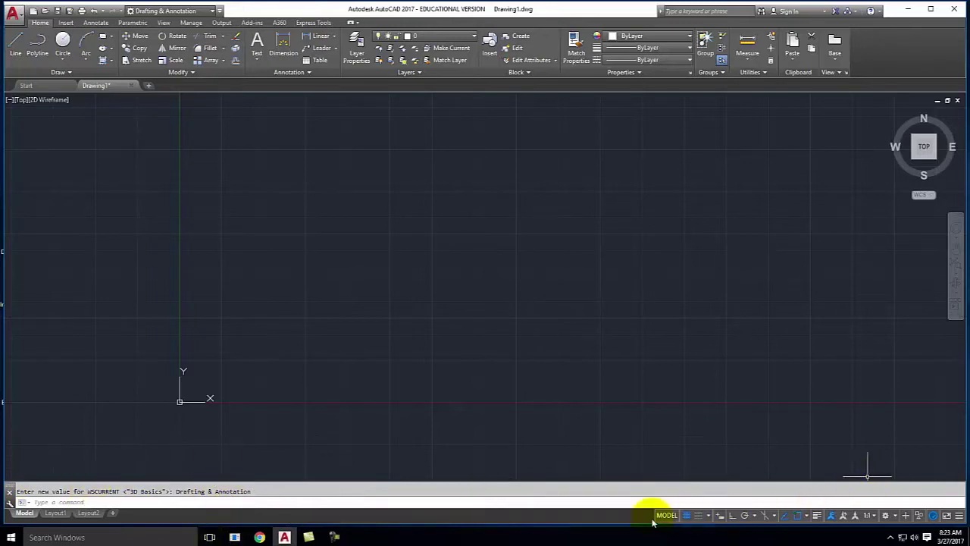
pyautogui.moveTo(9, 489); pyautogui.dragTo(218, 485)
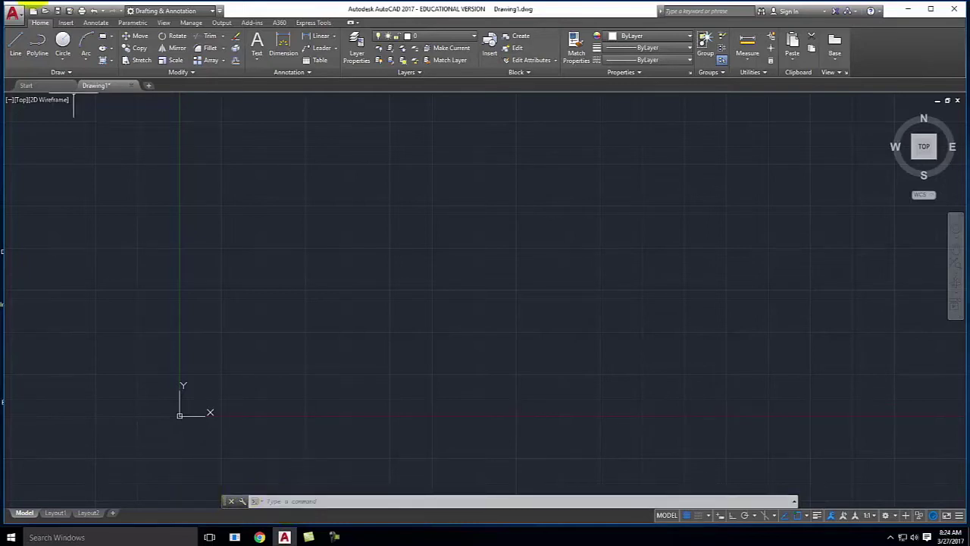
pyautogui.click(16, 43)
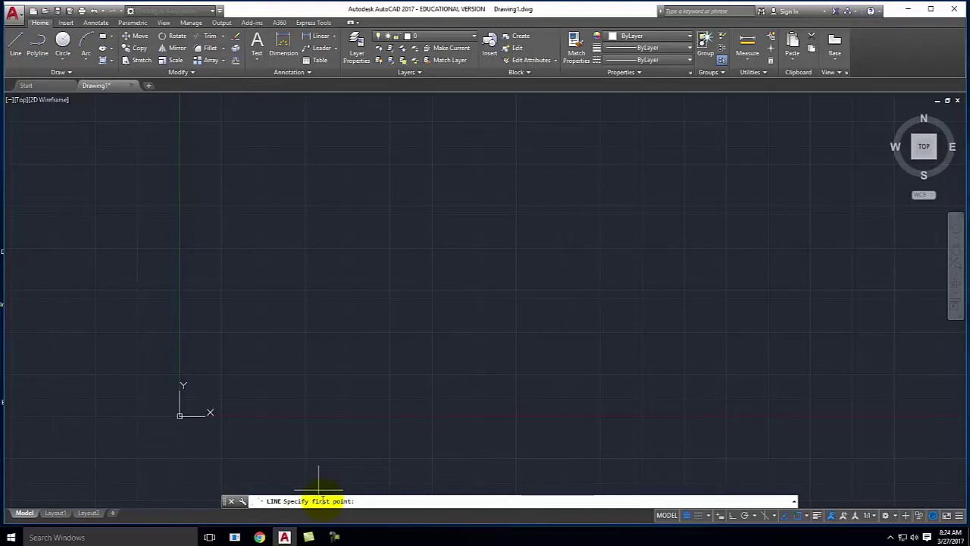
pyautogui.press('Escape')
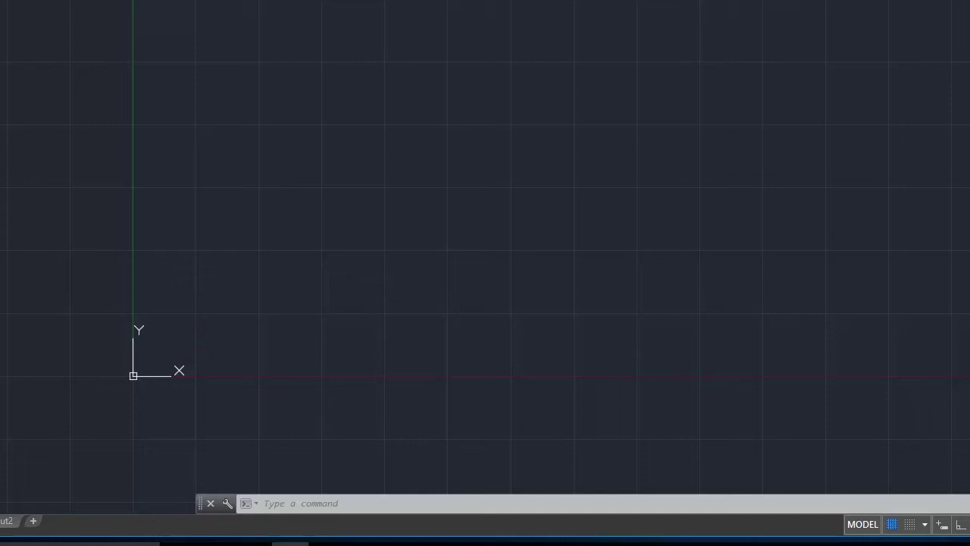
# Step: Show the status bar Customization list of drawing aids like Grid, Ortho and Dynamic Input
pyautogui.click(956, 530)
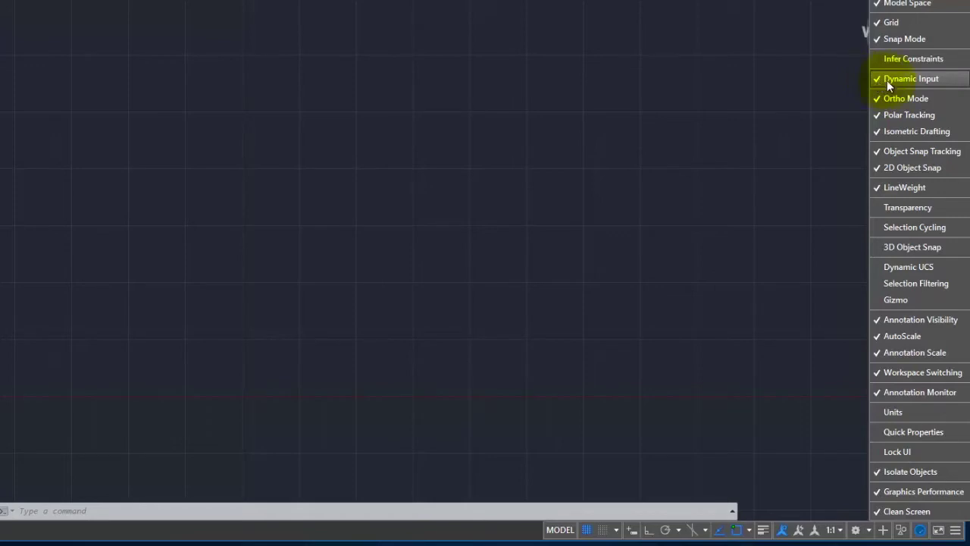
# Step: Dismiss the drawing-aid customization list, leaving all settings unchanged
pyautogui.click(804, 114)
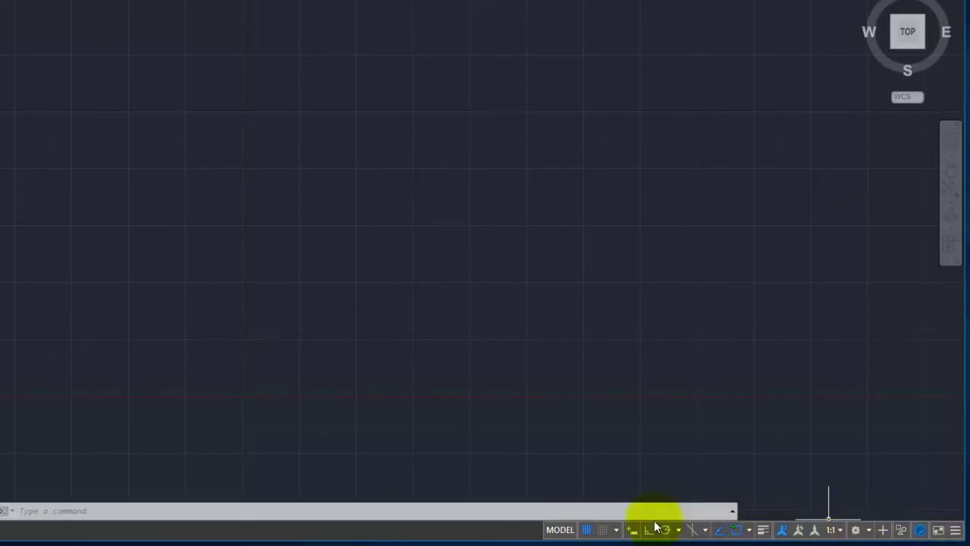
pyautogui.click(587, 530)
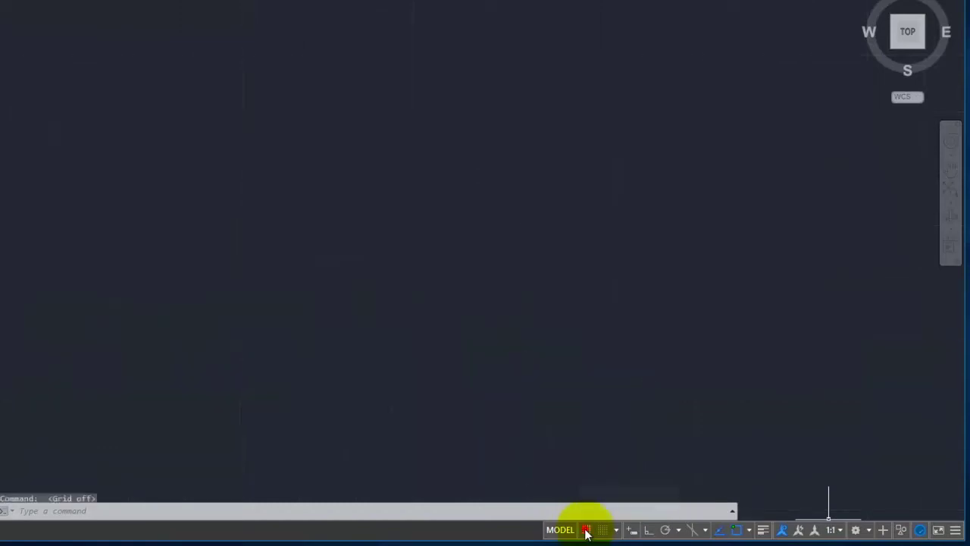
pyautogui.click(586, 530)
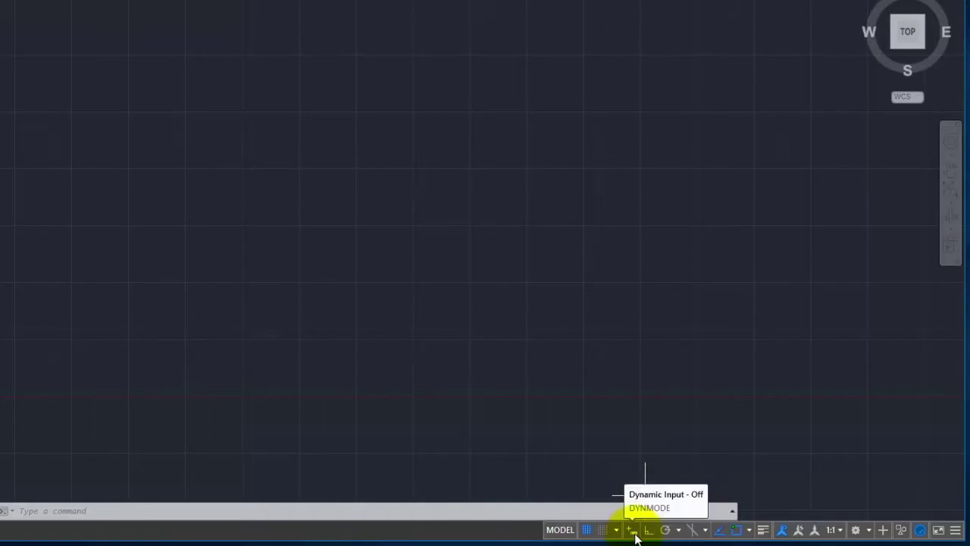
pyautogui.click(635, 534)
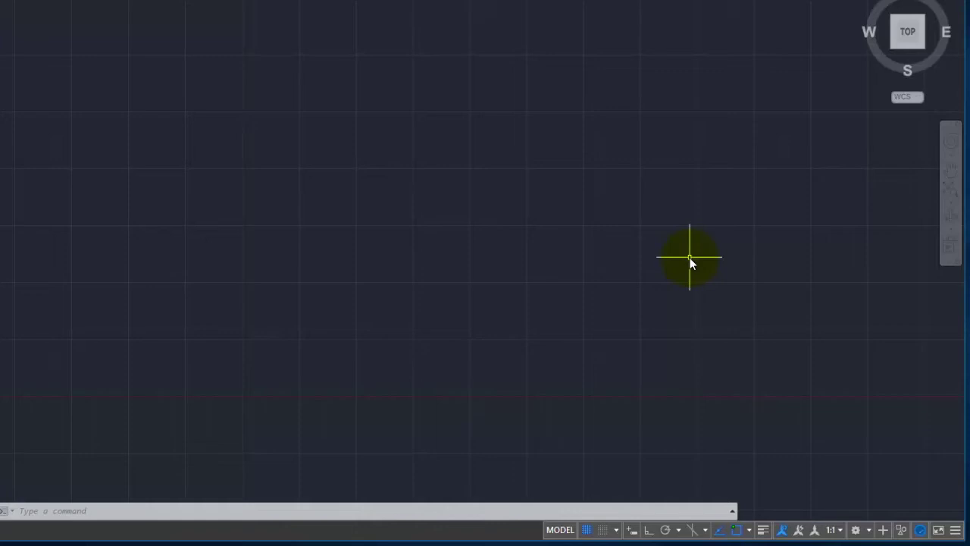
# Step: Open the Drawing Units dialog with the UNITS command and reposition it
pyautogui.write('units')
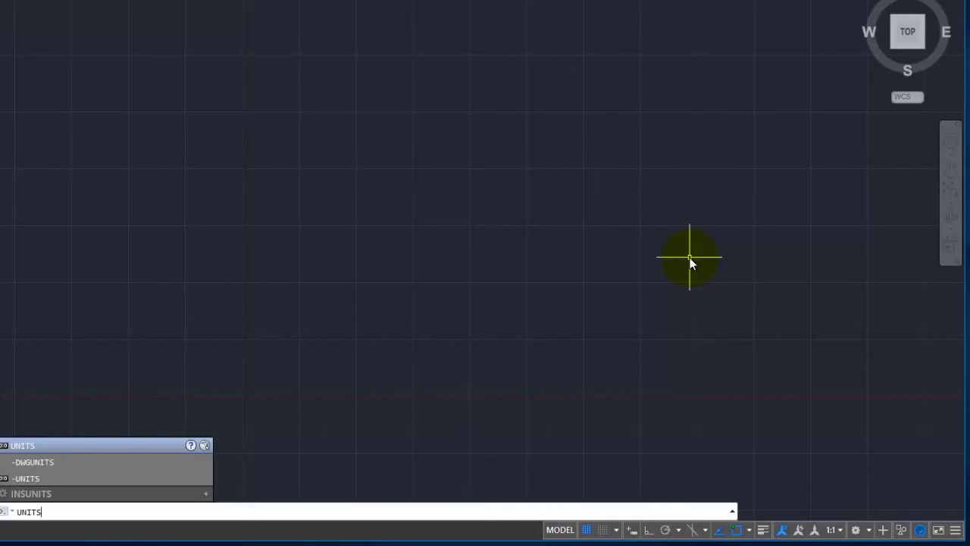
pyautogui.press('Return')
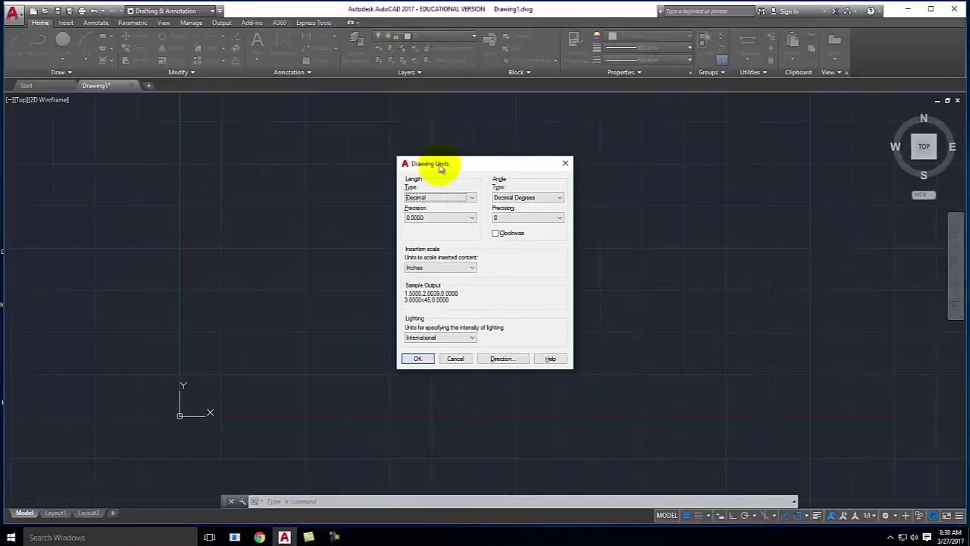
pyautogui.moveTo(441, 168); pyautogui.dragTo(421, 151)
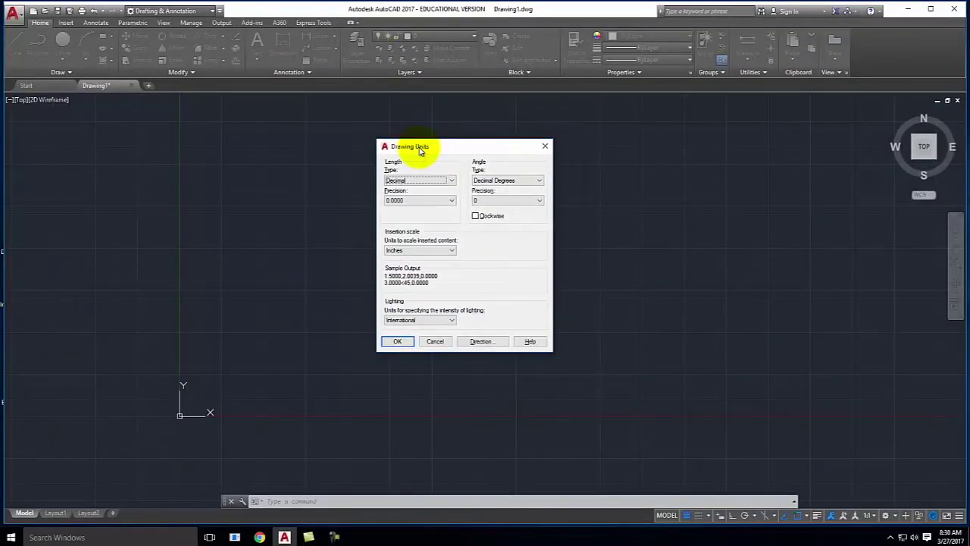
# Step: Set length type to Architectural and keep angle type as Decimal Degrees
pyautogui.click(395, 180)
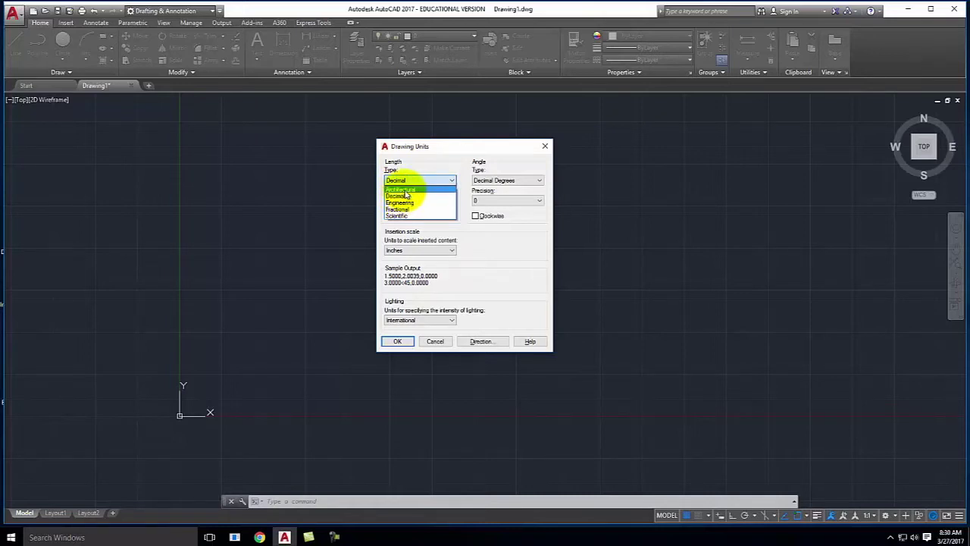
pyautogui.click(404, 190)
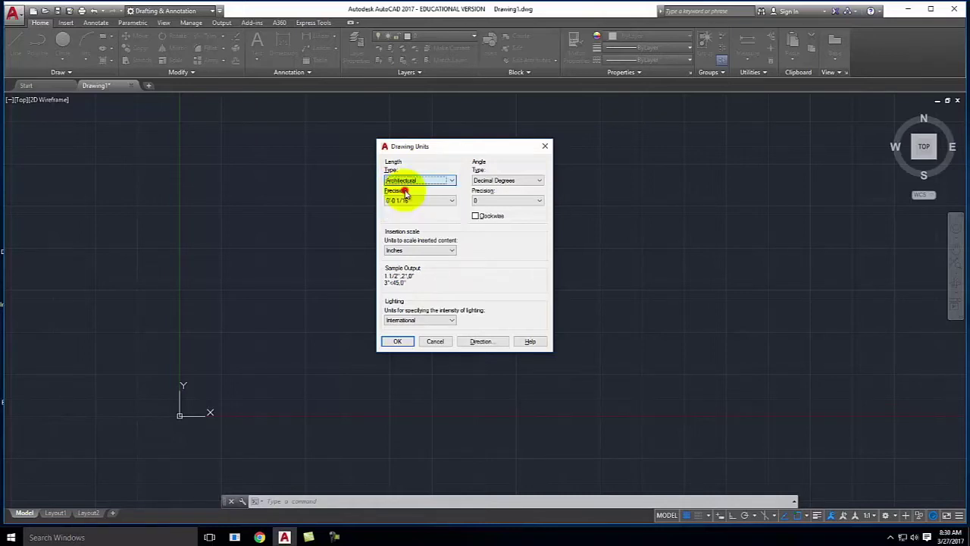
pyautogui.click(494, 180)
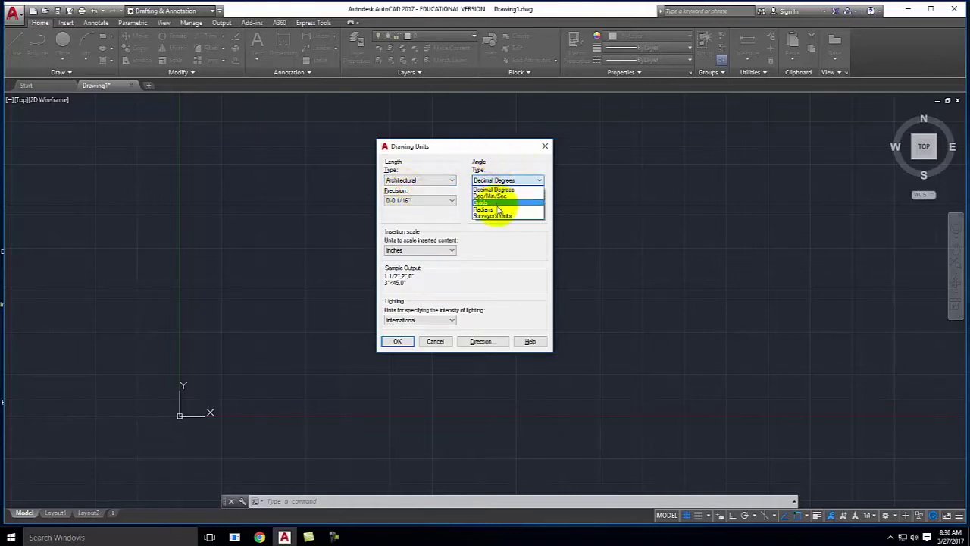
pyautogui.click(493, 153)
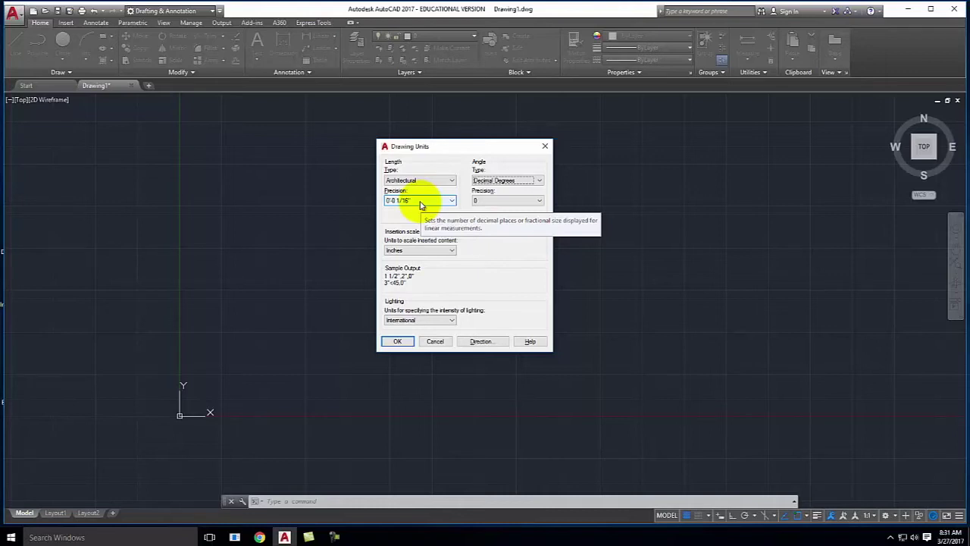
pyautogui.click(421, 201)
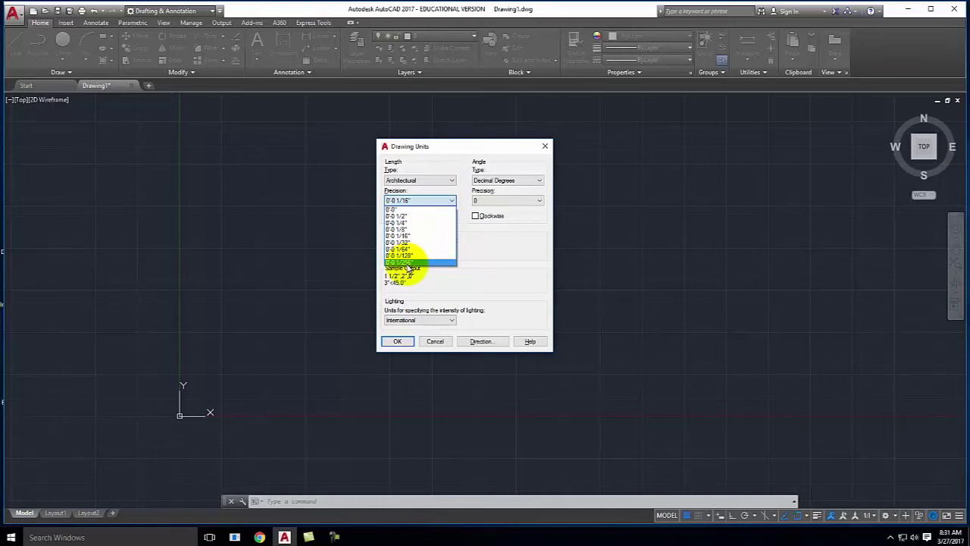
pyautogui.click(500, 256)
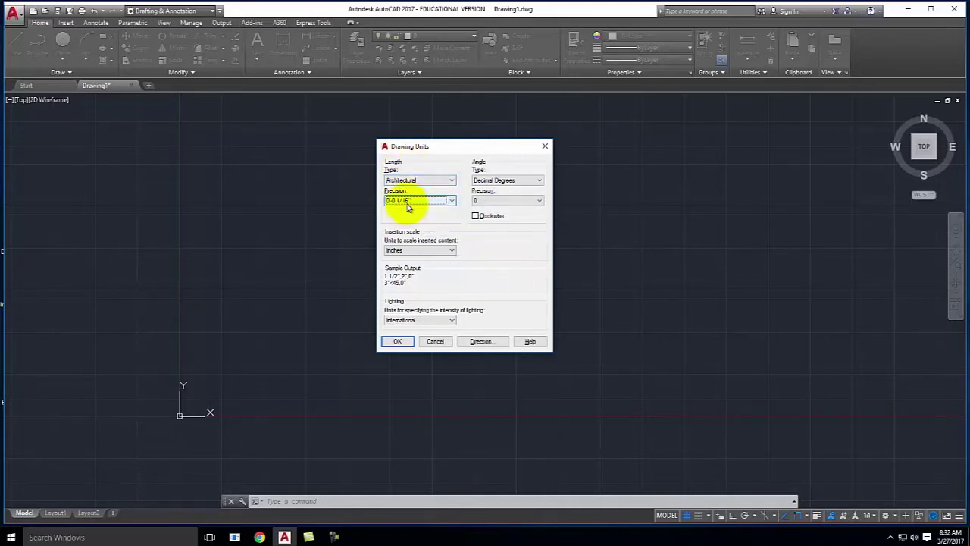
pyautogui.click(401, 342)
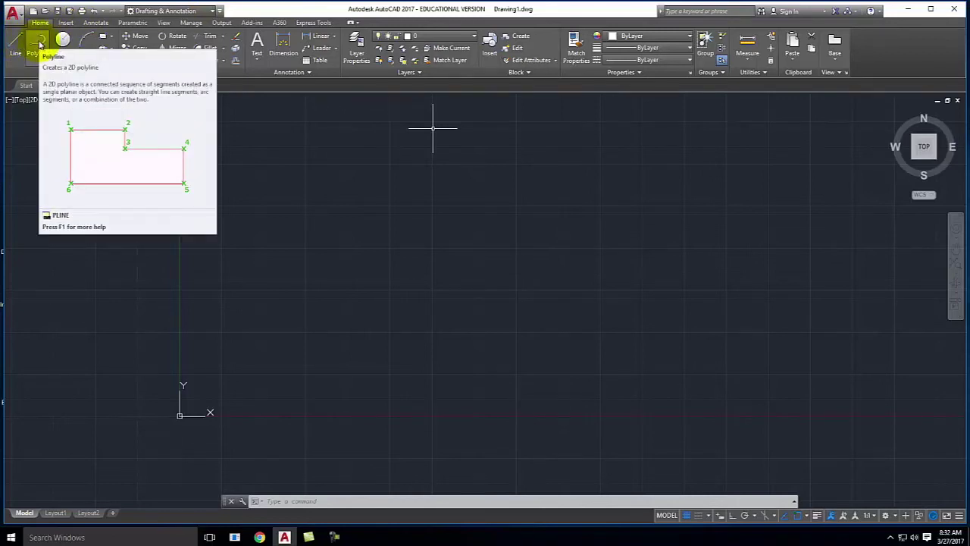
# Step: Start a polyline at the origin, then cancel it with Esc, leaving nothing drawn
pyautogui.click(38, 45)
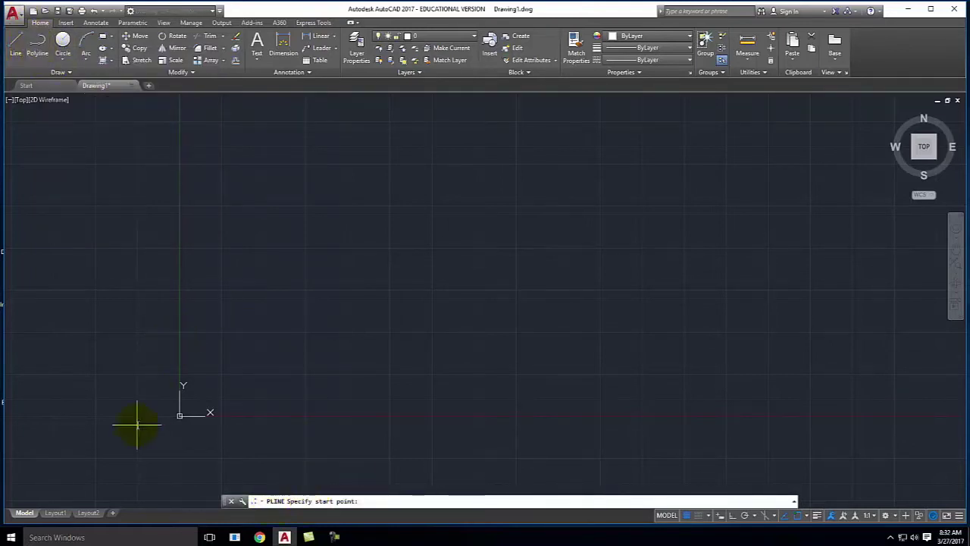
pyautogui.scroll(1, 162, 430)
pyautogui.scroll(5, 162, 430)
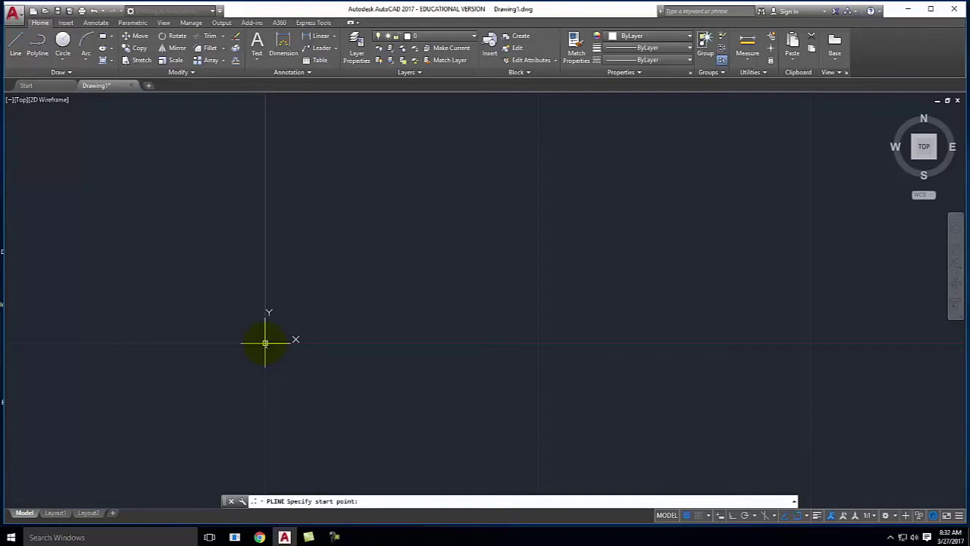
pyautogui.click(265, 342)
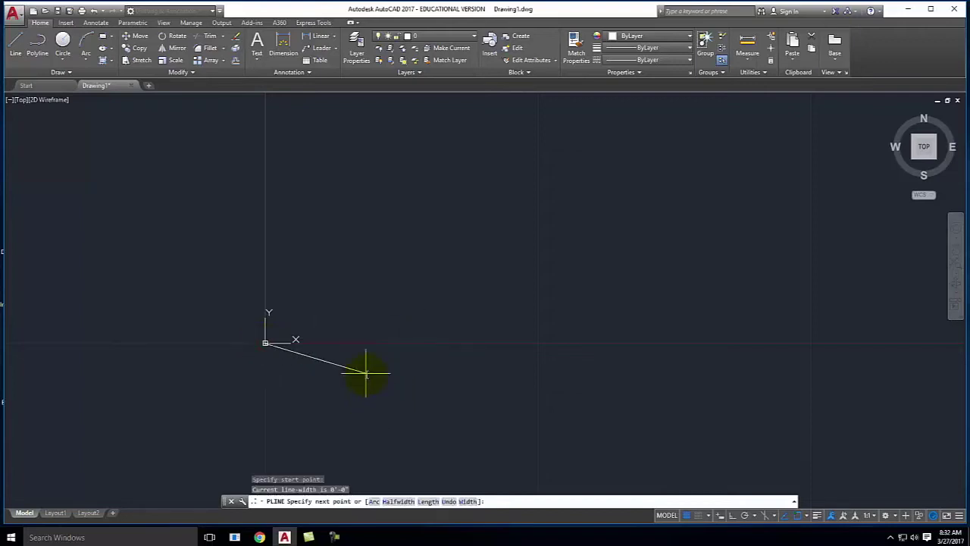
pyautogui.moveTo(281, 346)
pyautogui.mouseDown(button='middle')
pyautogui.moveTo(244, 340)
pyautogui.moveTo(288, 347)
pyautogui.moveTo(450, 332)
pyautogui.moveTo(470, 320)
pyautogui.mouseUp(button='middle')
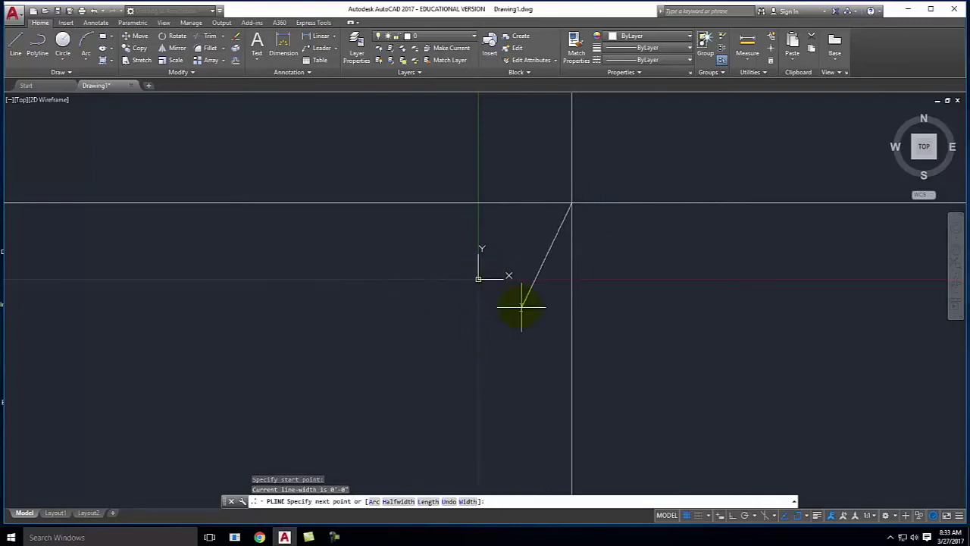
pyautogui.press('Escape')
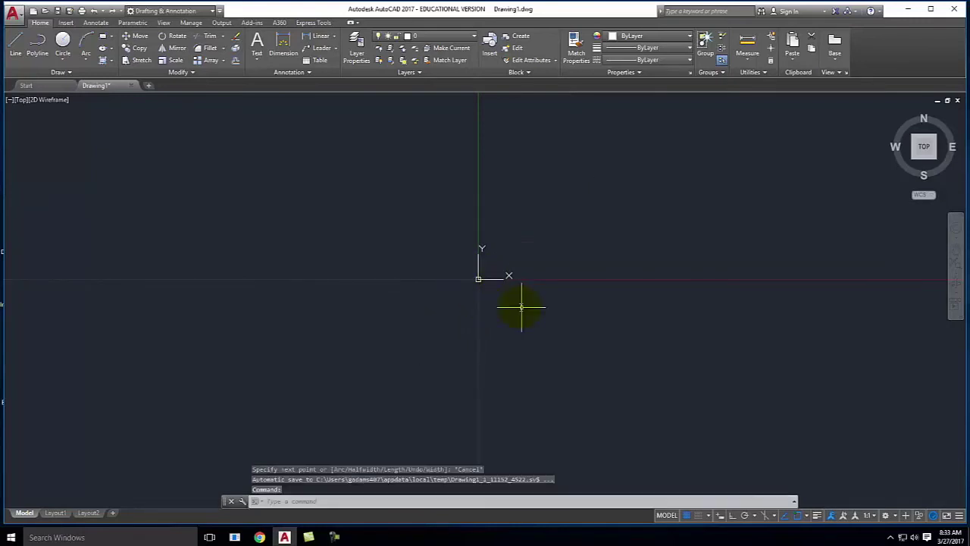
# Step: Recentre the view and start a new polyline, beginning to enter its 0,0 start point
pyautogui.moveTo(493, 250); pyautogui.dragTo(429, 296, button='middle')
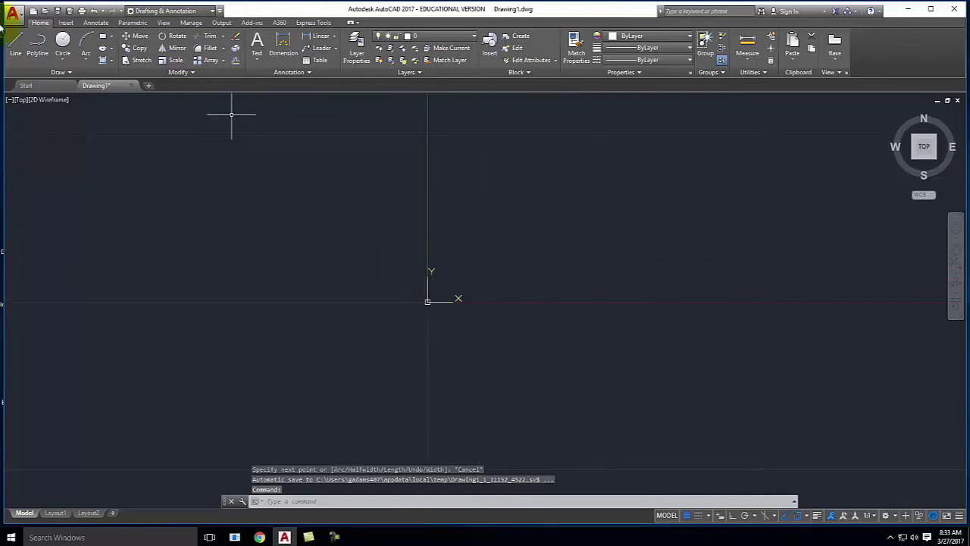
pyautogui.click(37, 46)
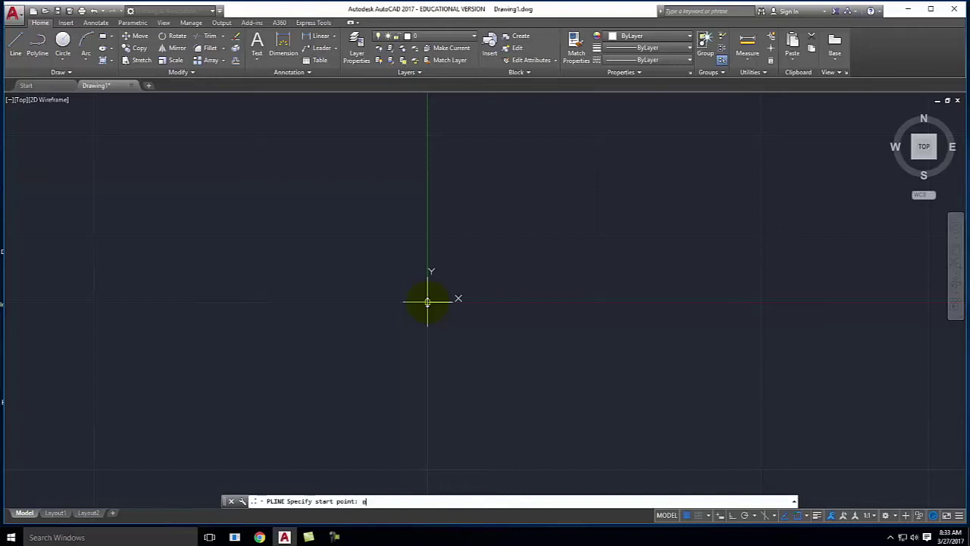
pyautogui.write(',0')
# Step: Accept 0,0 as the polyline's start point and adjust the view around the origin
pyautogui.press('Return')
pyautogui.moveTo(448, 262)
pyautogui.mouseDown(button='middle')
pyautogui.moveTo(411, 303)
pyautogui.moveTo(487, 323)
pyautogui.moveTo(508, 310)
pyautogui.moveTo(418, 266)
pyautogui.moveTo(435, 386)
pyautogui.mouseUp(button='middle')
pyautogui.scroll(-3, 436, 386)
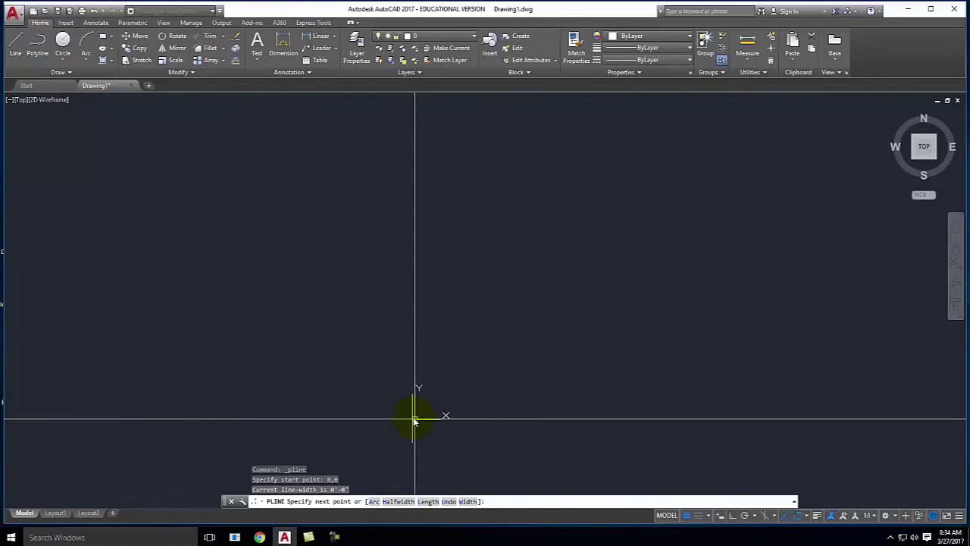
pyautogui.moveTo(414, 421)
pyautogui.mouseDown(button='middle')
pyautogui.moveTo(407, 303)
pyautogui.moveTo(387, 303)
pyautogui.moveTo(405, 340)
pyautogui.mouseUp(button='middle')
pyautogui.scroll(2, 400, 361)
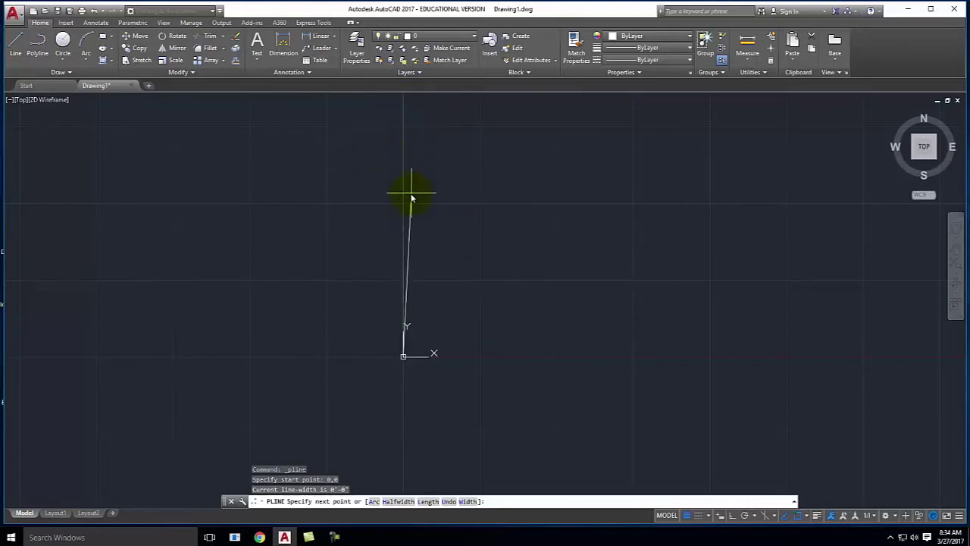
# Step: Draw a 24-foot vertical segment from the origin to @0,24' and end the polyline
pyautogui.write('@0')
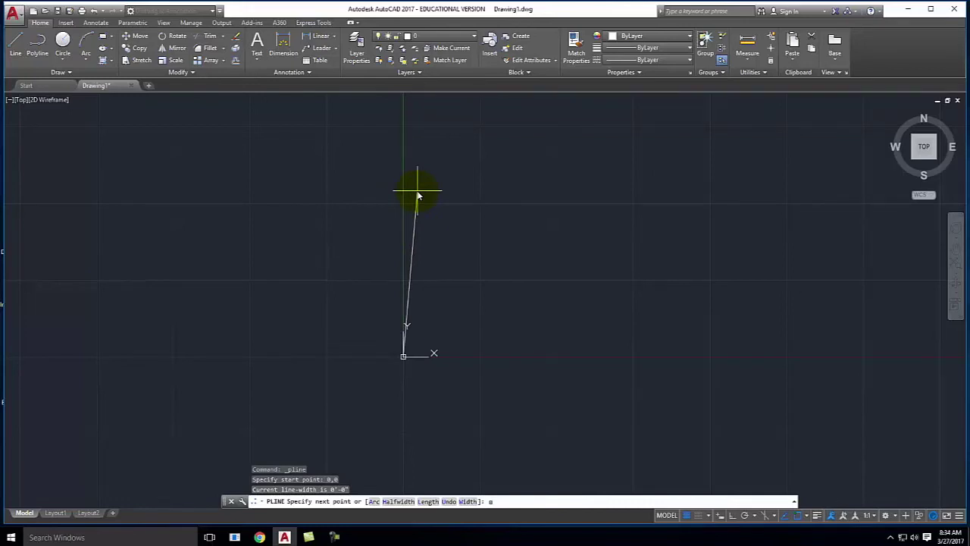
pyautogui.write(",24'")
pyautogui.press('Return')
pyautogui.scroll(1, 589, 259)
pyautogui.scroll(3, 340, 197)
pyautogui.scroll(-2, 326, 185)
pyautogui.scroll(3, 452, 152)
pyautogui.scroll(-3, 450, 152)
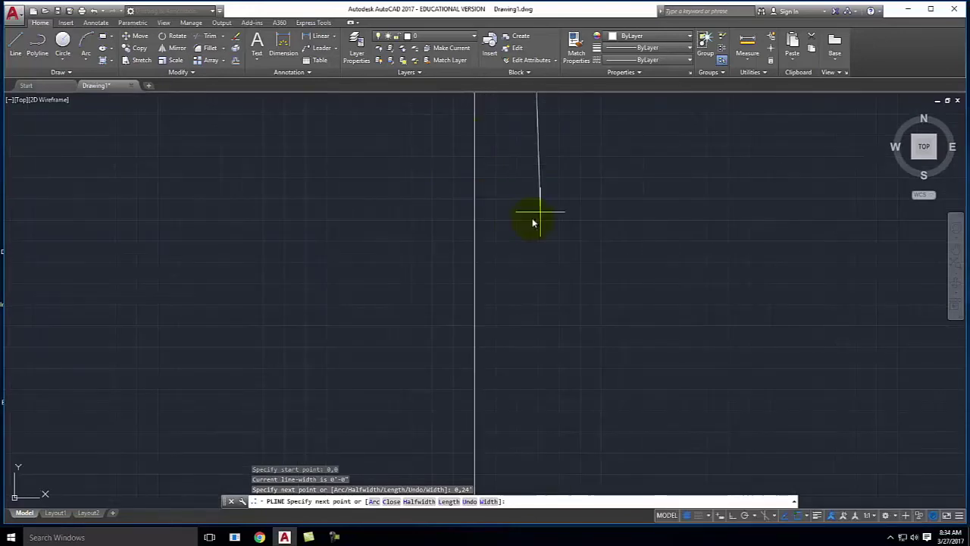
pyautogui.press('Return')
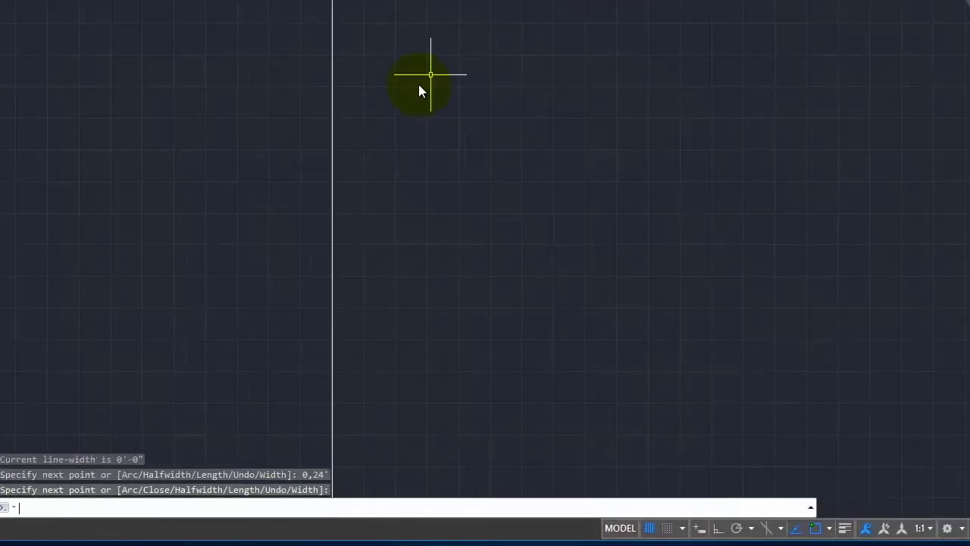
# Step: Zoom to extents (Z, E) so the full 24-foot vertical line is visible
pyautogui.write('z')
pyautogui.press('Return')
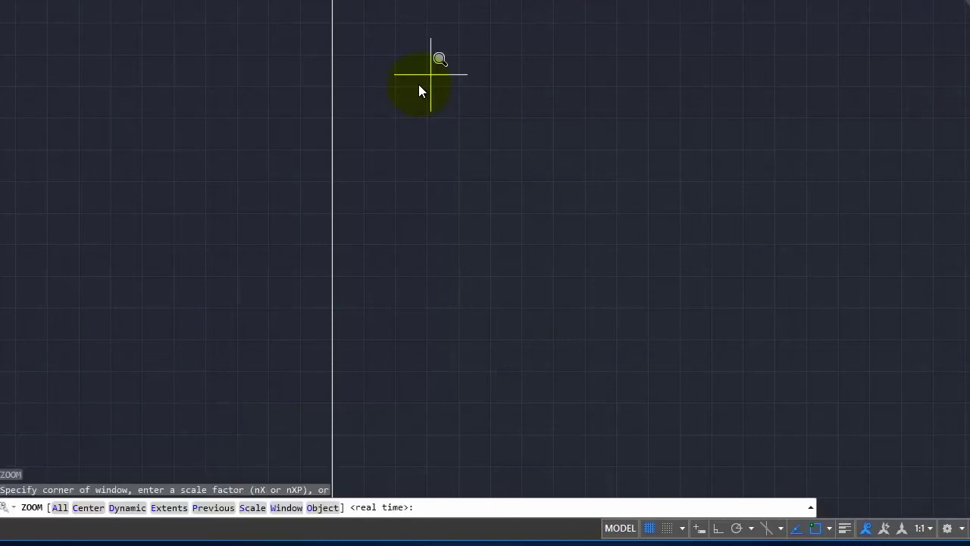
pyautogui.write('e')
pyautogui.press('Return')
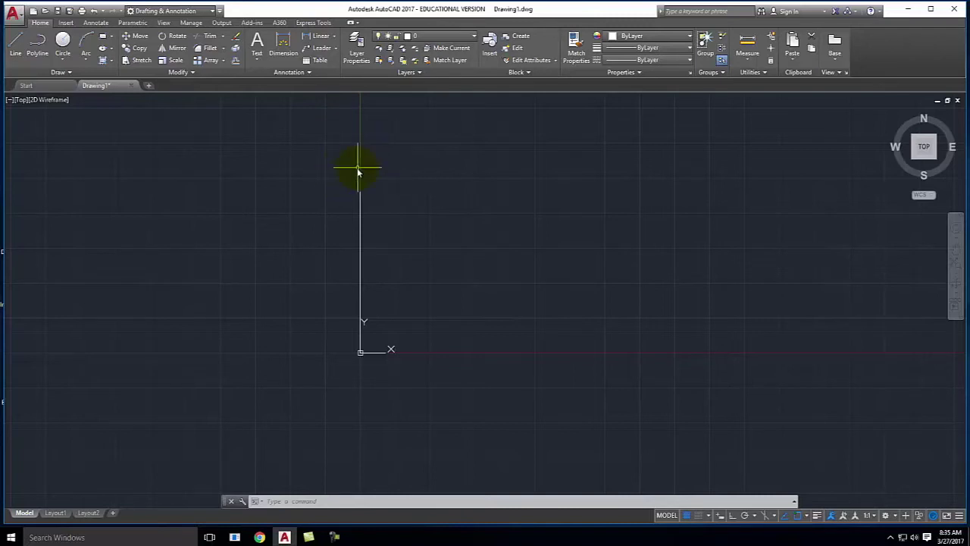
# Step: Deselect the vertical line, start a new polyline, and zoom in
pyautogui.click(364, 195)
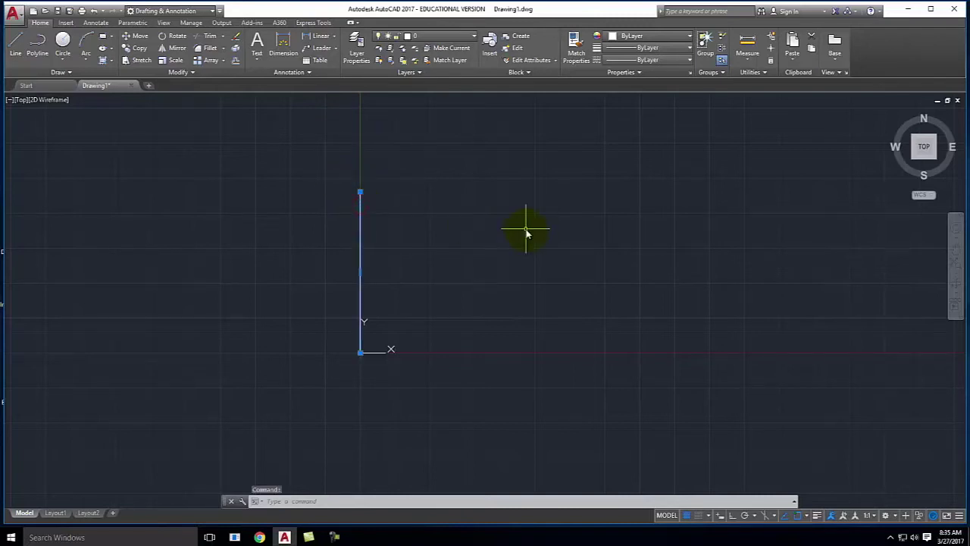
pyautogui.press('Escape')
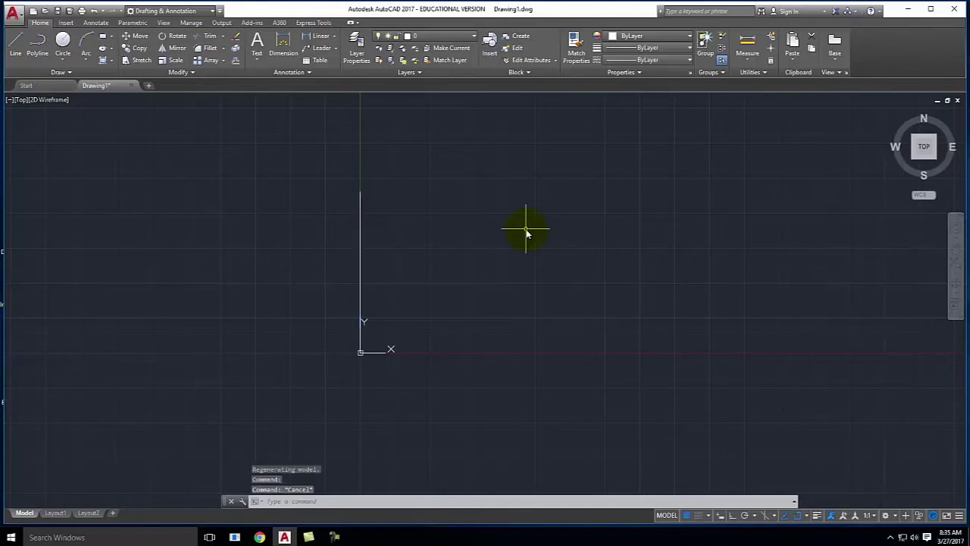
pyautogui.click(38, 42)
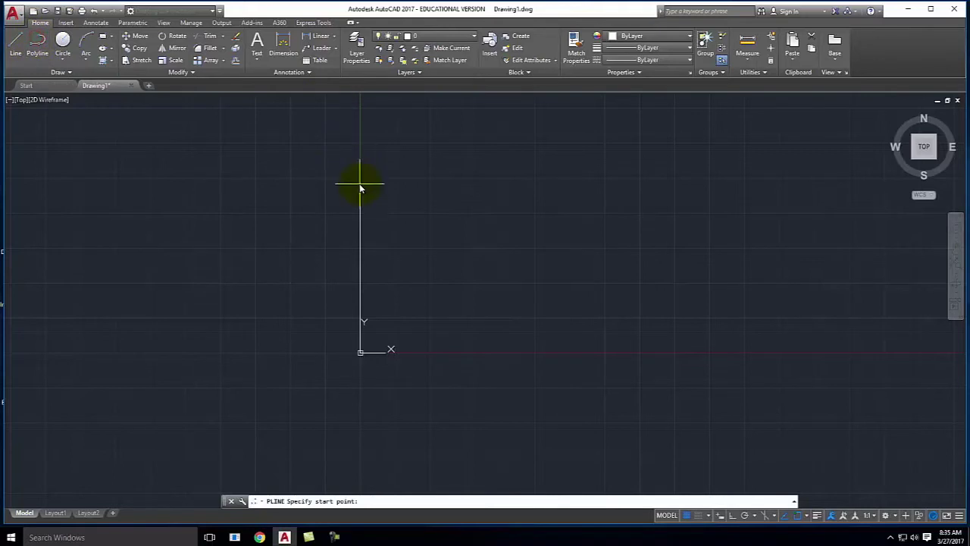
pyautogui.scroll(5, 349, 193)
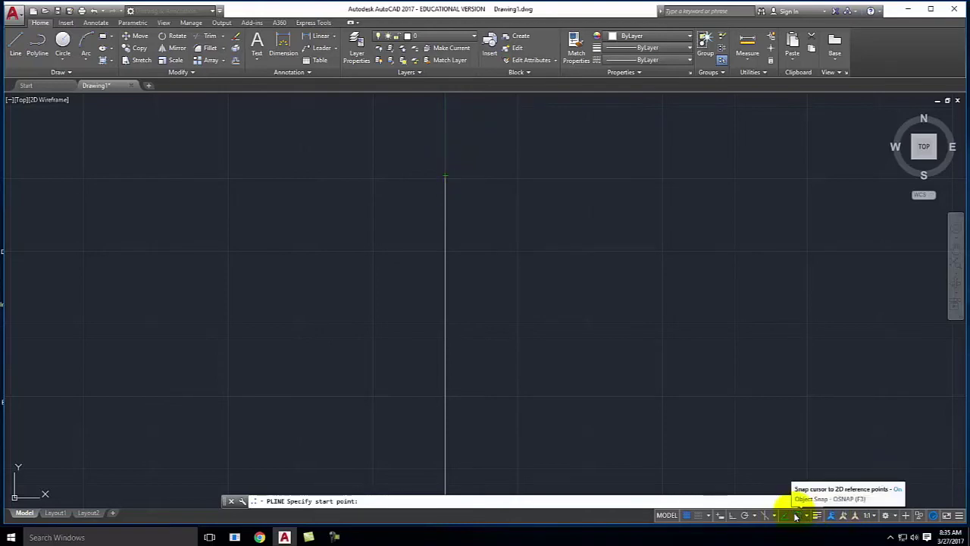
# Step: Check the object snap modes and start the polyline at the vertical line's top endpoint
pyautogui.click(806, 515)
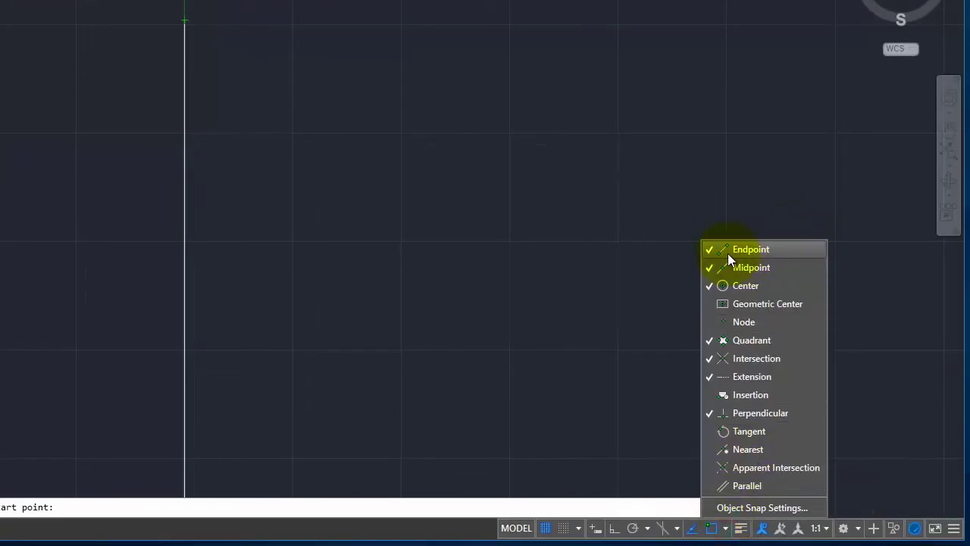
pyautogui.click(725, 166)
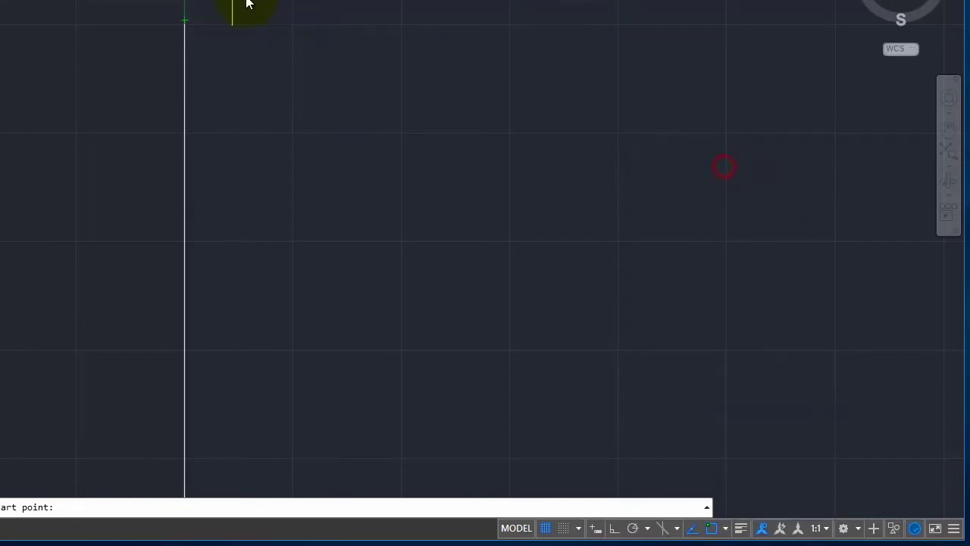
pyautogui.click(185, 20)
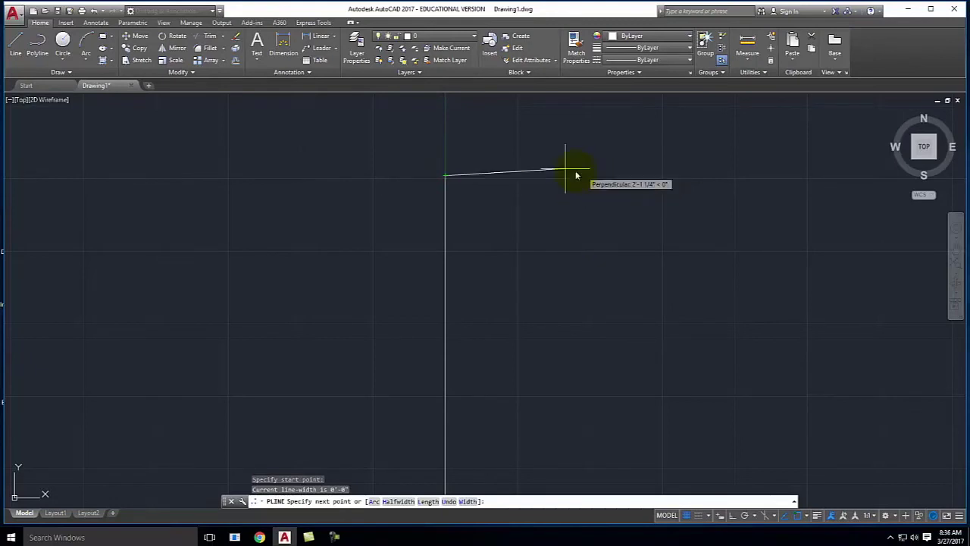
# Step: Draw a horizontal segment to 12',24', end the polyline, and zoom out
pyautogui.scroll(-3, 450, 158)
pyautogui.scroll(3, 461, 151)
pyautogui.scroll(-3, 559, 140)
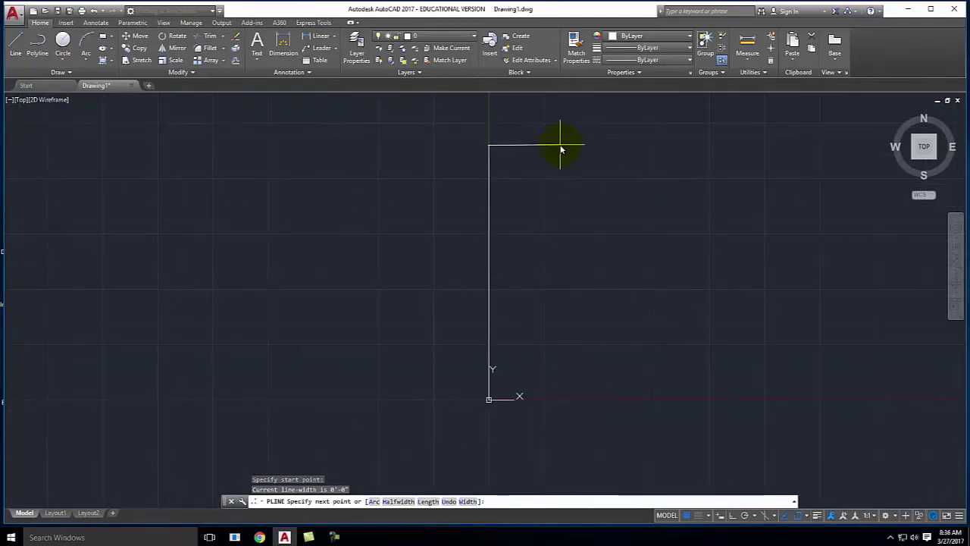
pyautogui.write("12',")
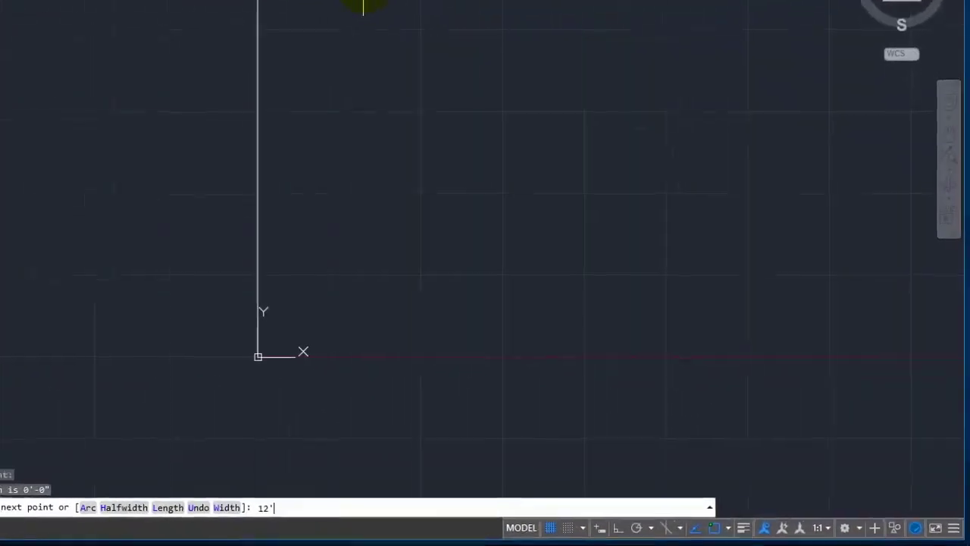
pyautogui.write("24'")
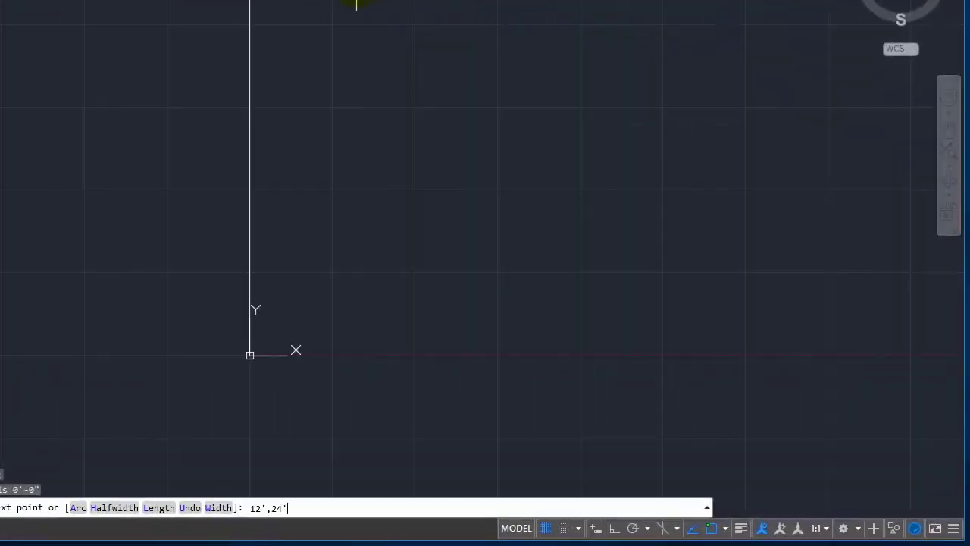
pyautogui.press('Return')
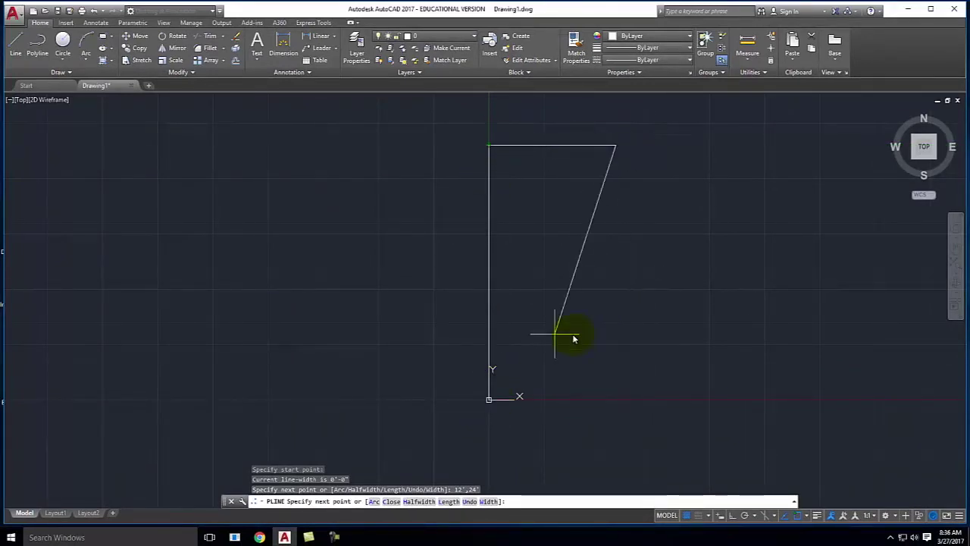
pyautogui.press('Return')
pyautogui.scroll(-5, 359, 272)
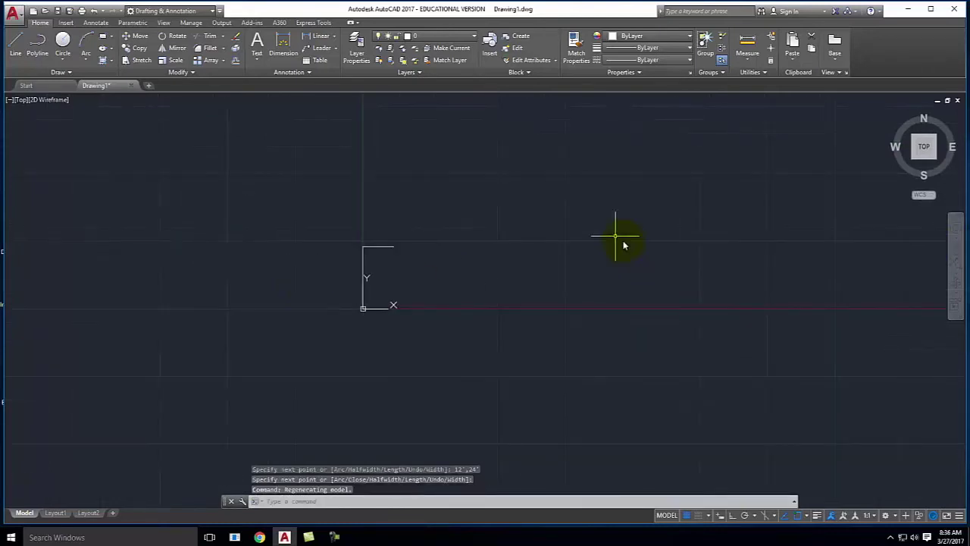
# Step: Cancel a started line with Esc, keeping only the vertical and top lines, and zoom in
pyautogui.click(16, 41)
pyautogui.click(554, 221)
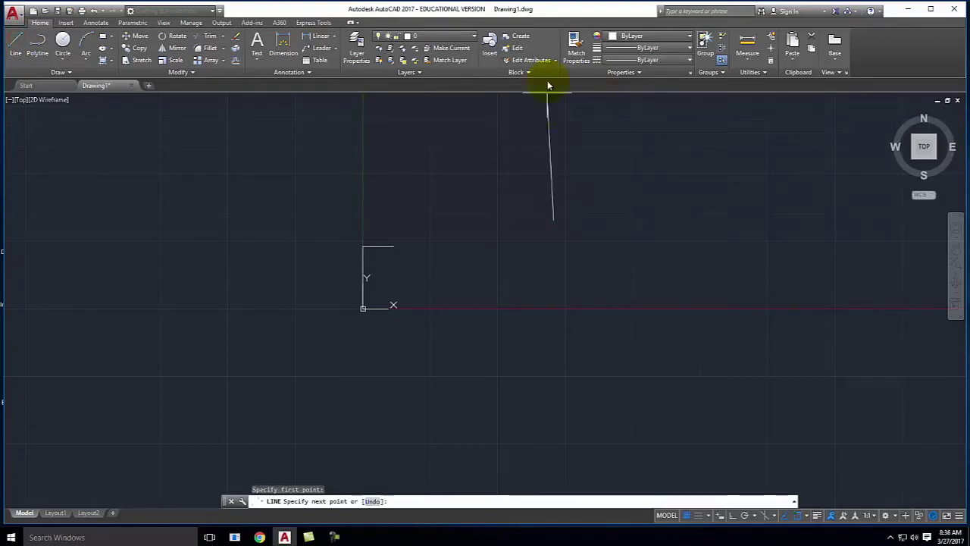
pyautogui.press('Escape')
pyautogui.scroll(4, 356, 264)
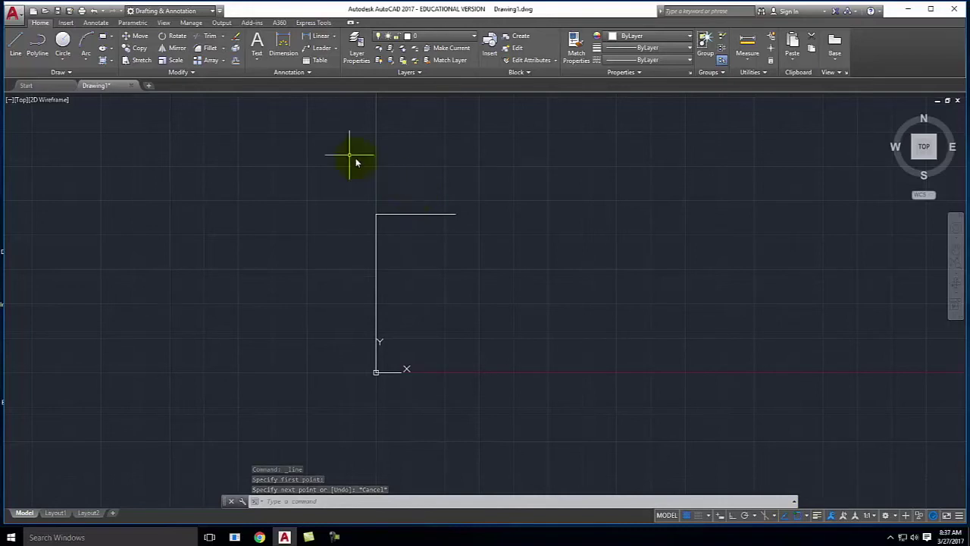
# Step: Start a polyline at the top line's right end (12',24'), toggle Ortho, and enter @0,-6
pyautogui.click(40, 41)
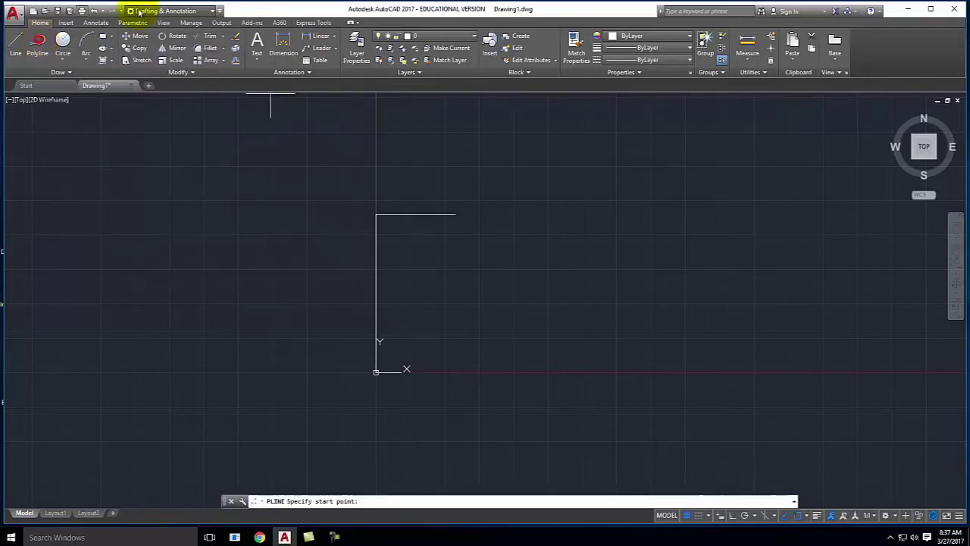
pyautogui.click(455, 215)
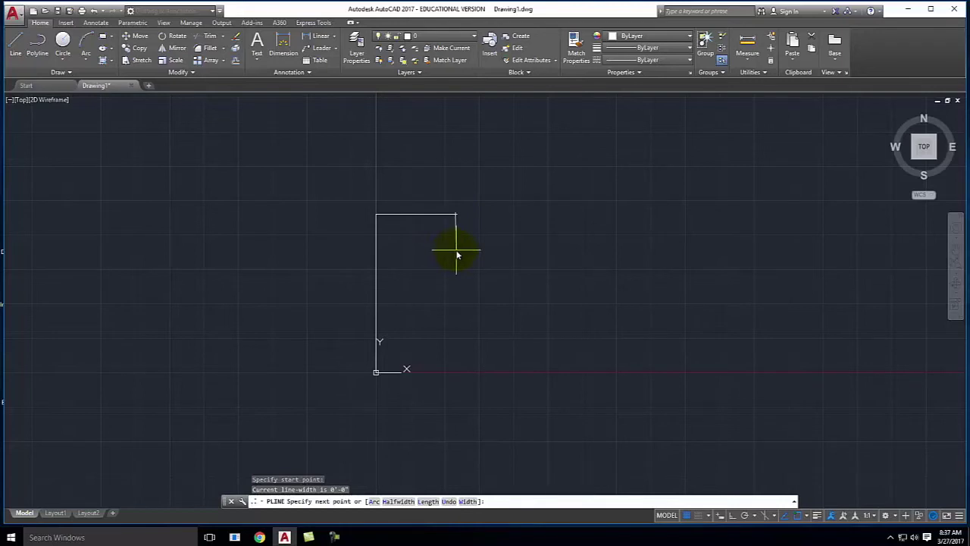
pyautogui.press('F8')
pyautogui.write('@')
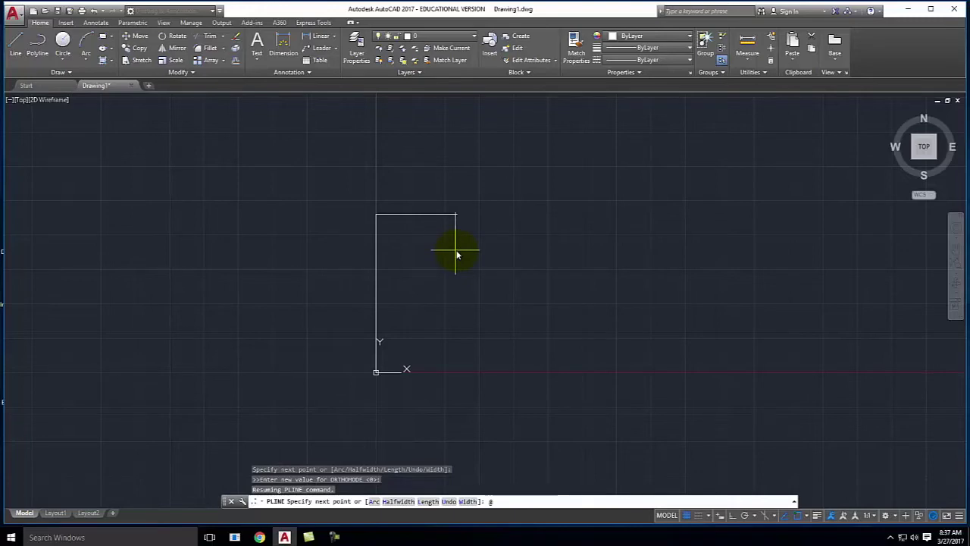
pyautogui.write('0,')
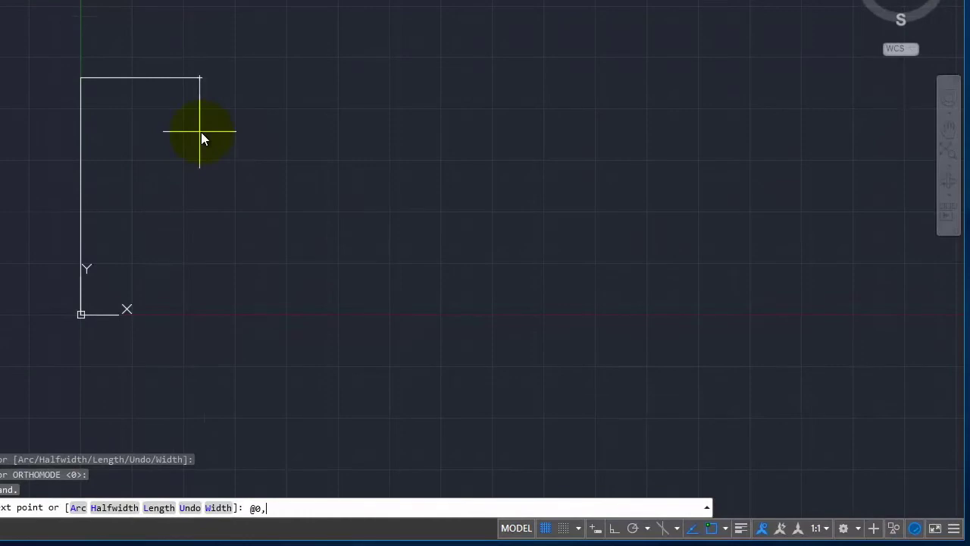
pyautogui.write('-6')
pyautogui.press('Return')
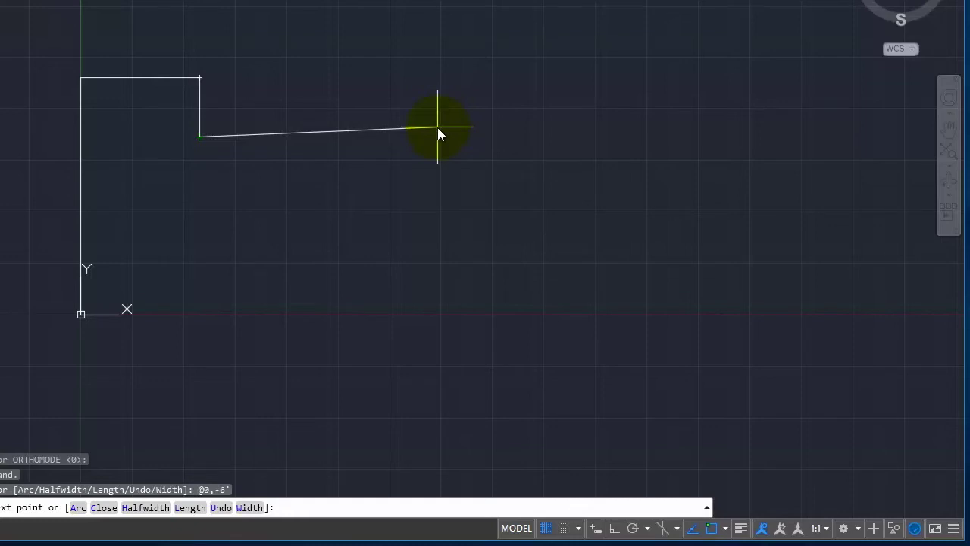
pyautogui.write('@')
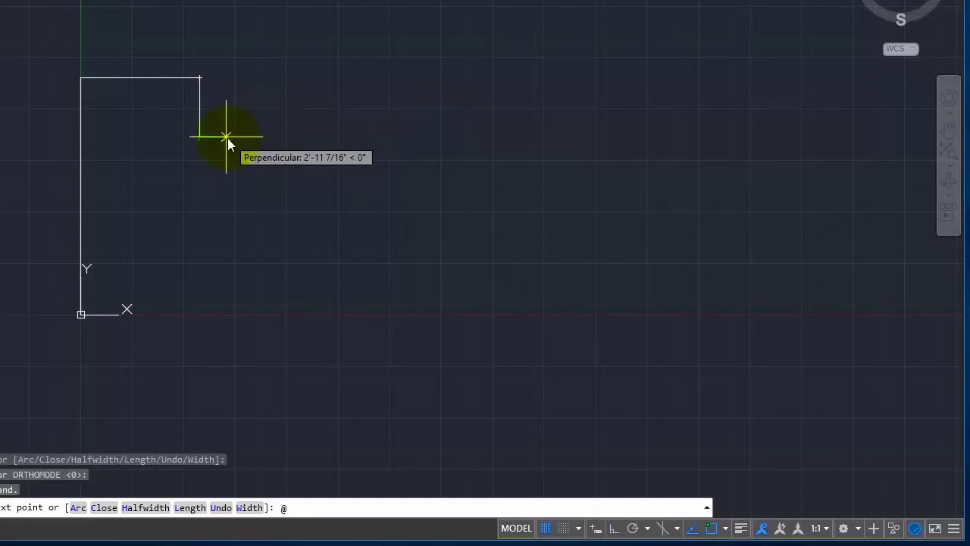
pyautogui.write("12',")
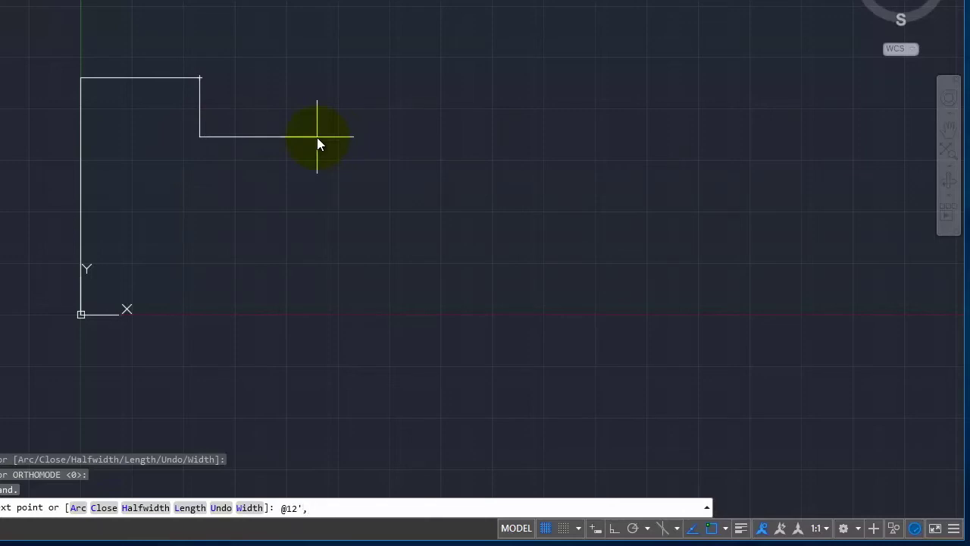
pyautogui.write('0')
pyautogui.press('Return')
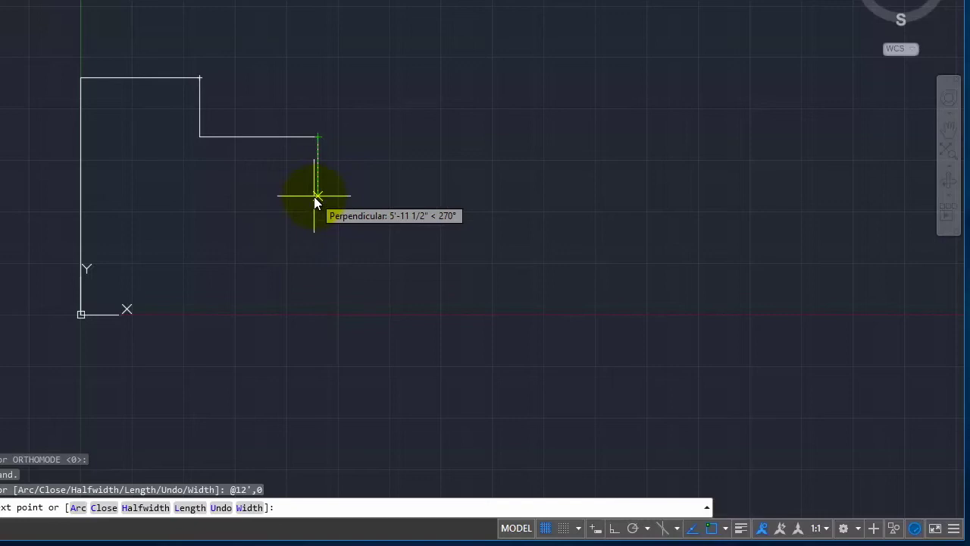
pyautogui.write('@0,-12')
pyautogui.press('Return')
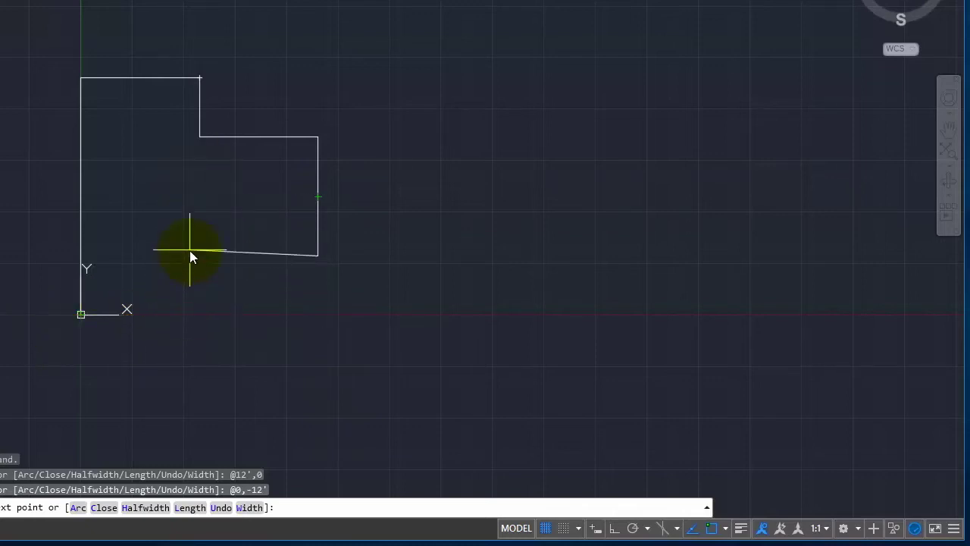
# Step: Add segments to 12',6' and 12',0, then close at the origin and end the polyline
pyautogui.write('12')
pyautogui.write("',6'")
pyautogui.press('Return')
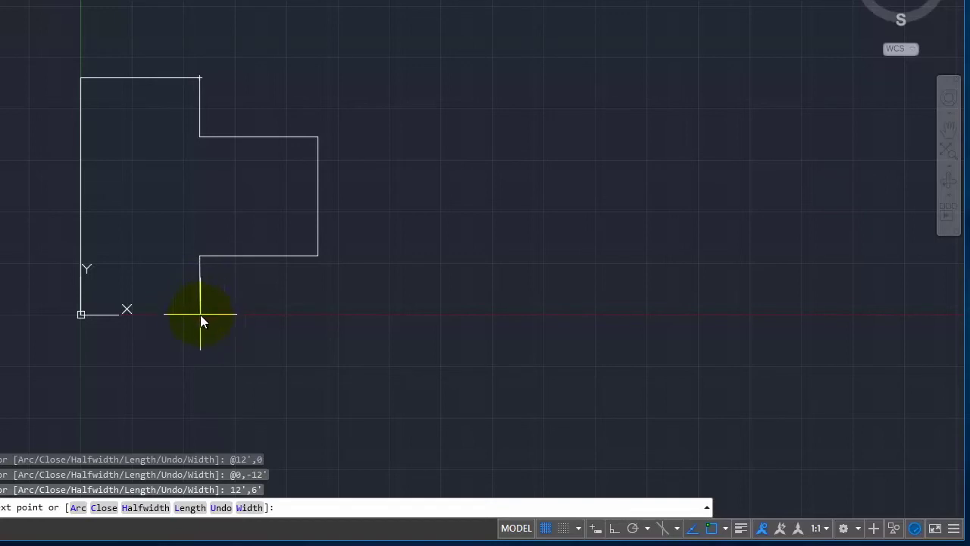
pyautogui.write("12',0")
pyautogui.press('Return')
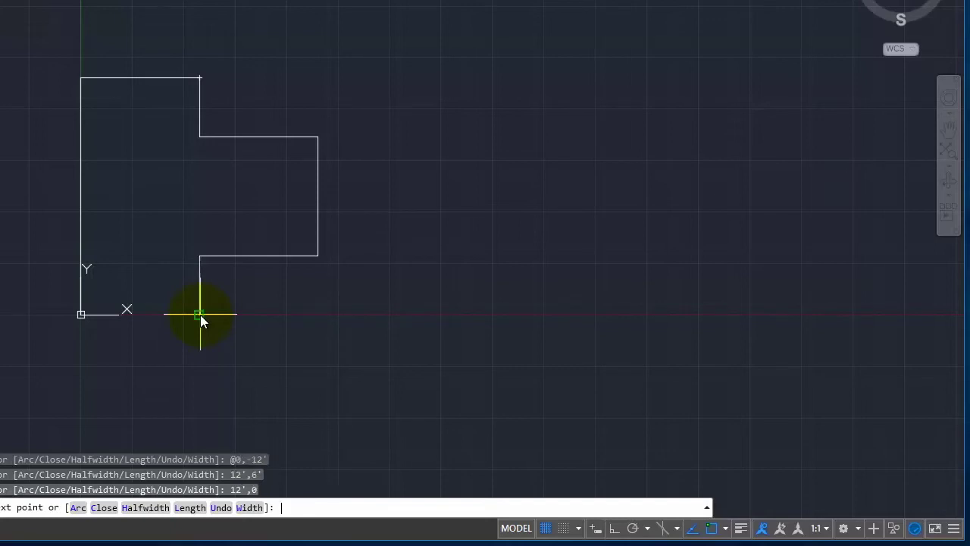
pyautogui.click(83, 314)
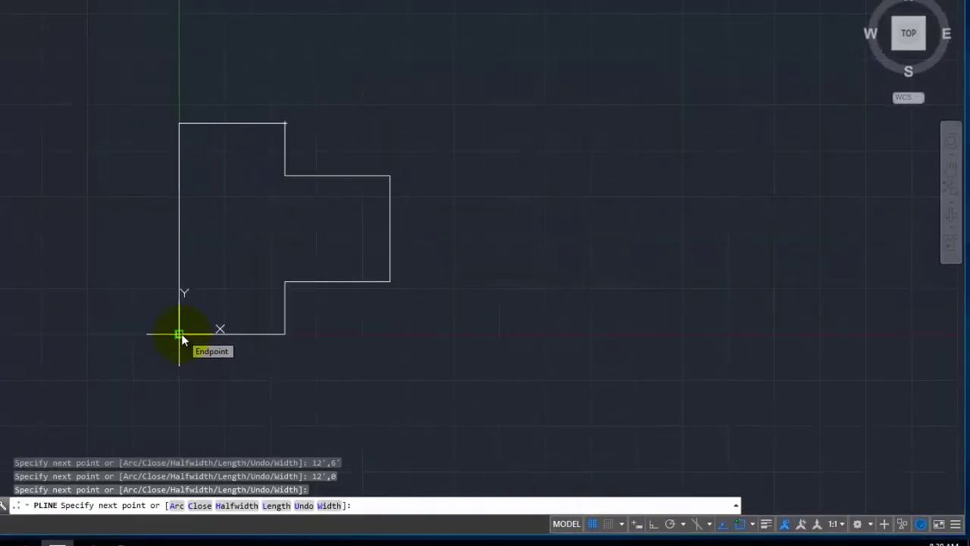
pyautogui.press('Return')
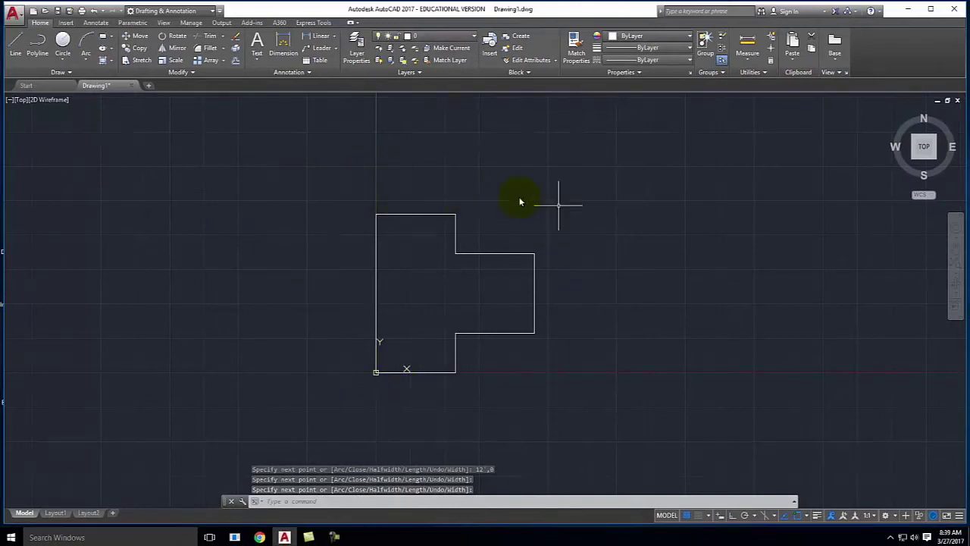
pyautogui.scroll(-1, 287, 309)
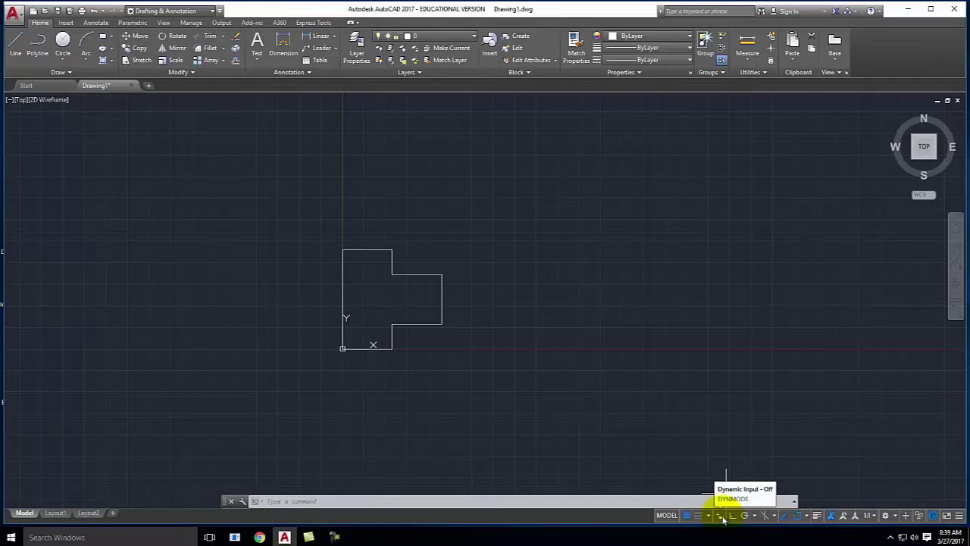
# Step: Turn on Dynamic Input and Ortho, and start a polyline right of the stepped outline
pyautogui.click(722, 515)
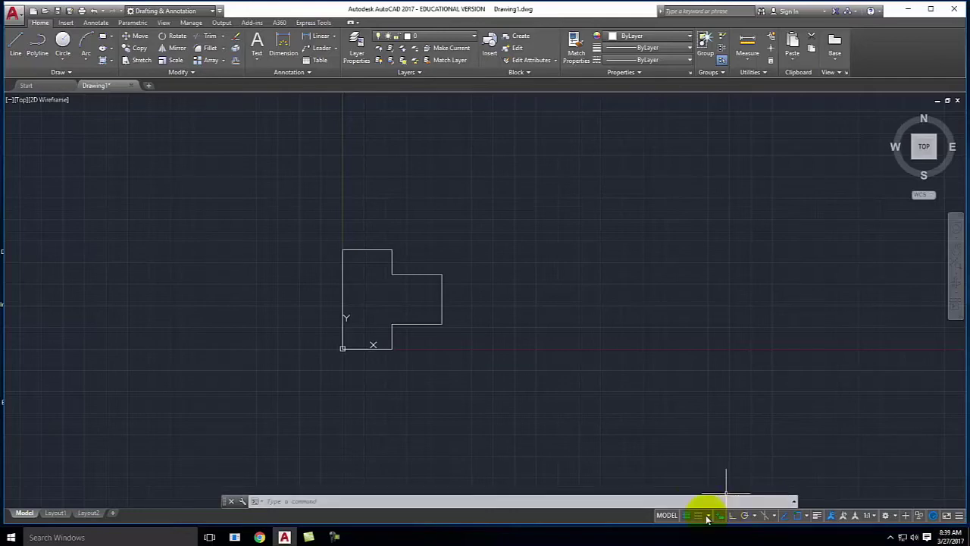
pyautogui.click(38, 41)
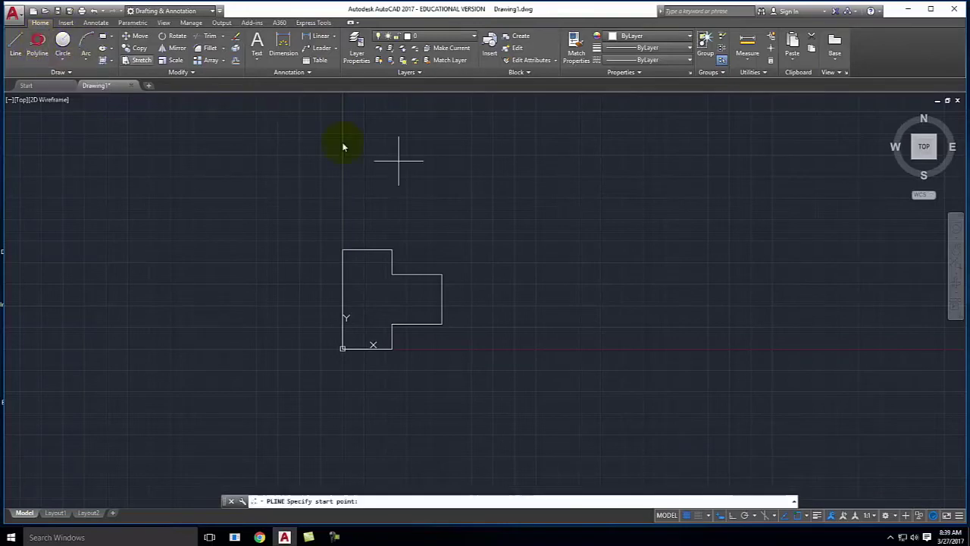
pyautogui.click(595, 241)
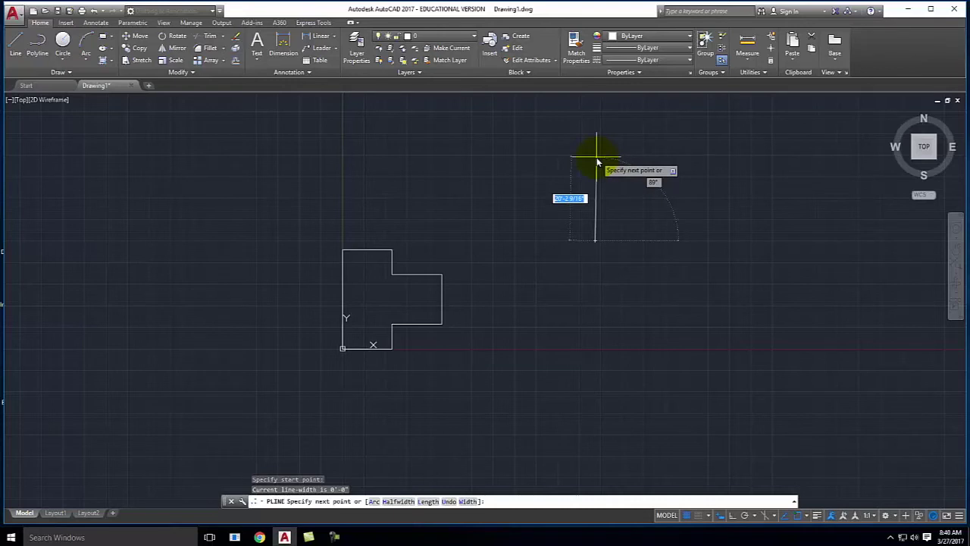
pyautogui.click(732, 518)
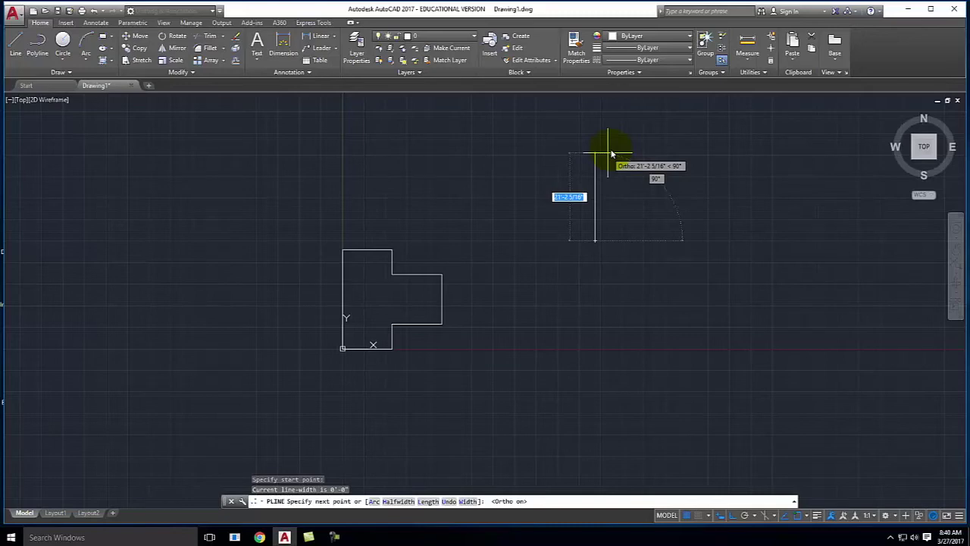
# Step: Draw the first four Ortho segments: 24' up, 12' right, 6' down, 12' right
pyautogui.write('24')
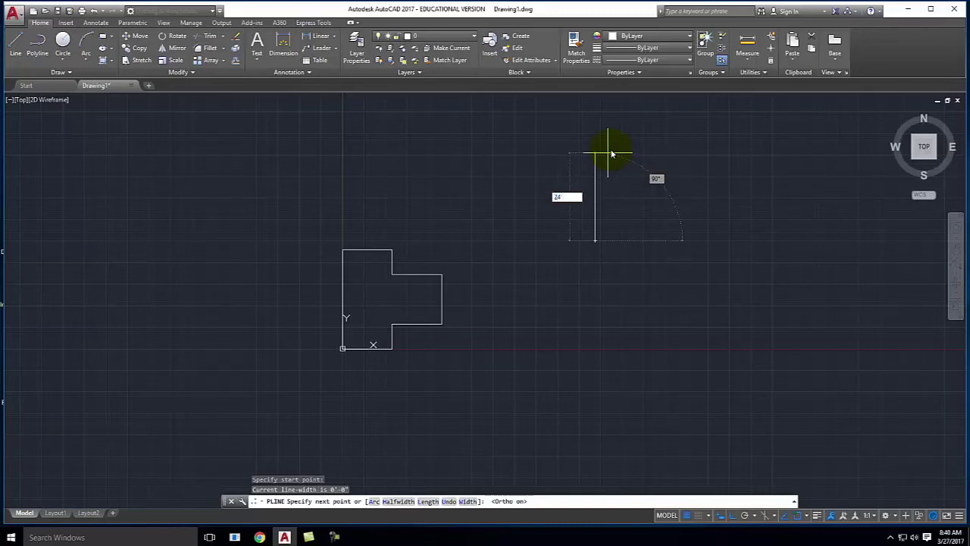
pyautogui.press('Return')
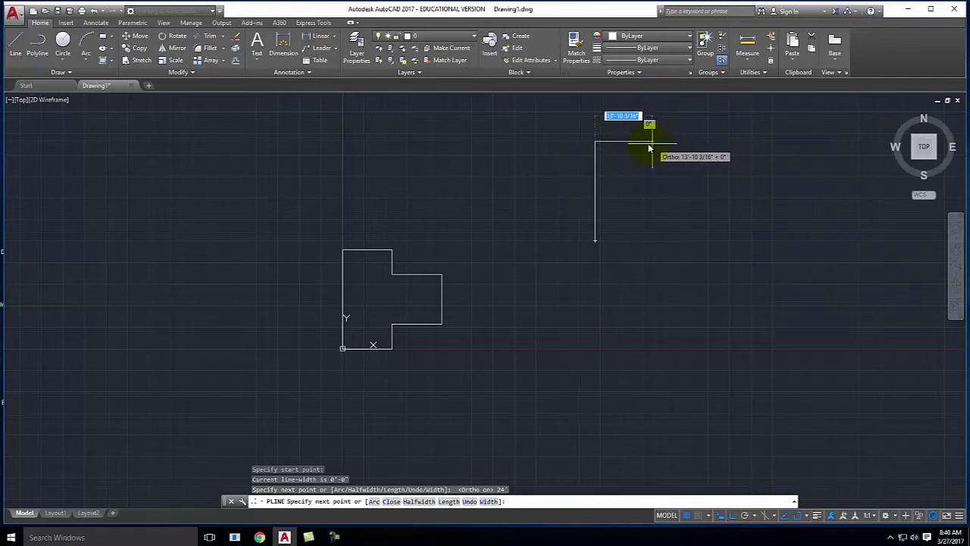
pyautogui.write('12')
pyautogui.press('Return')
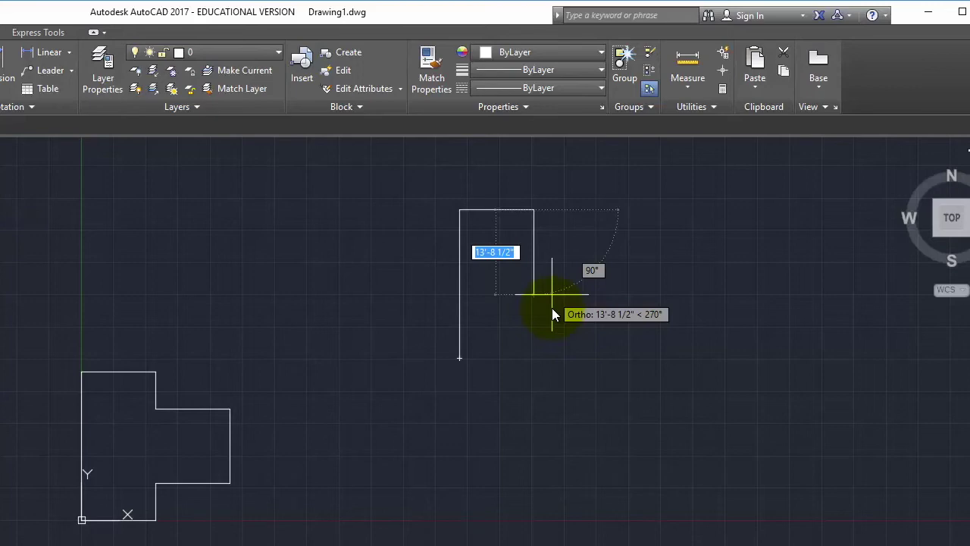
pyautogui.write('6')
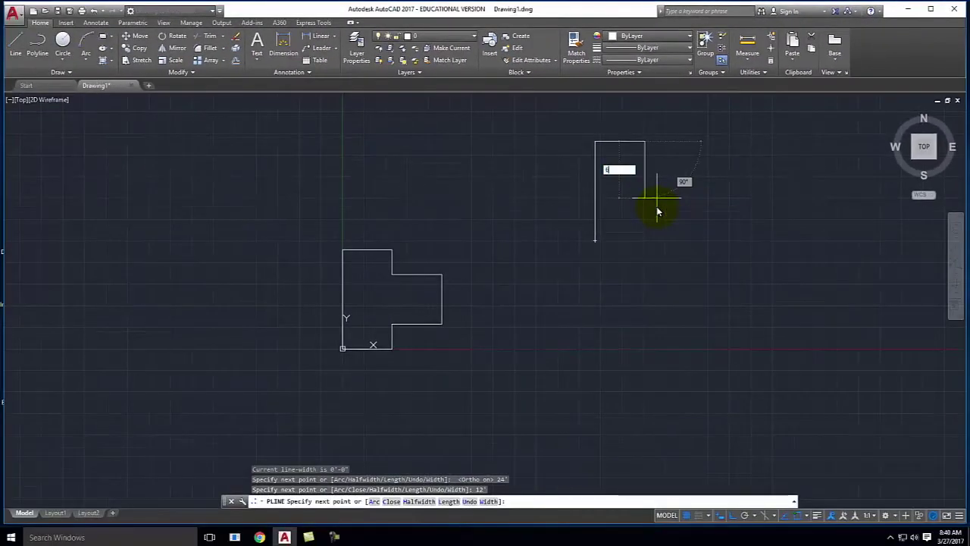
pyautogui.press('Return')
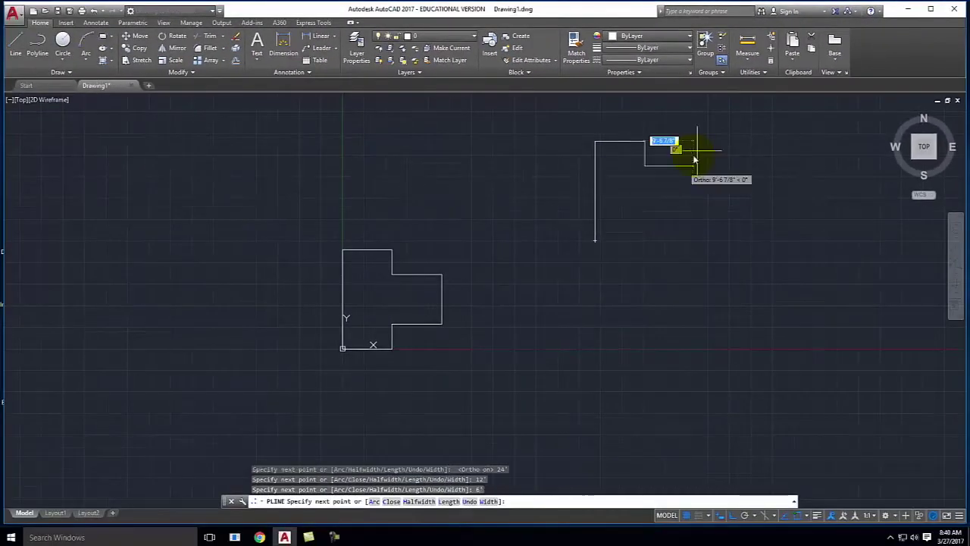
pyautogui.write('12')
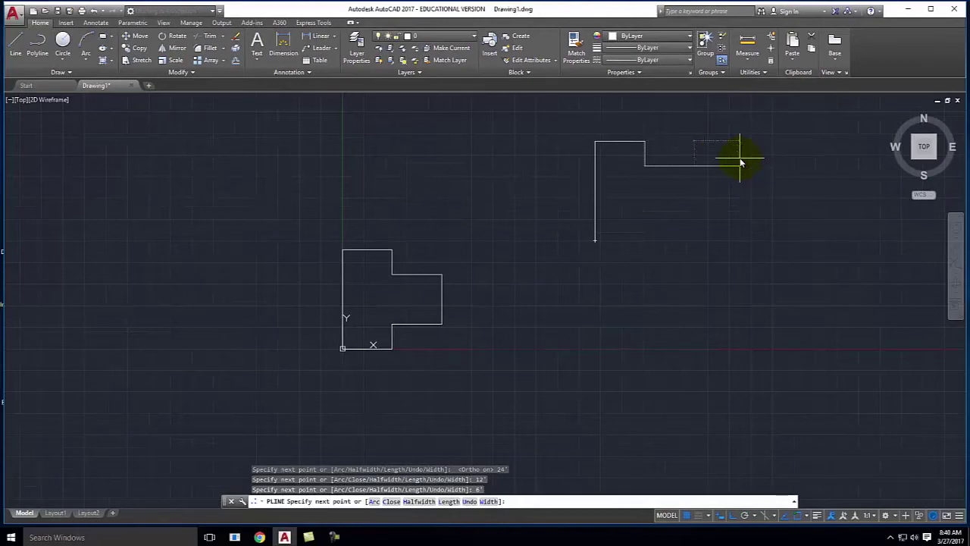
pyautogui.press('Return')
# Step: Add 12' down, 12' left and 6' down segments, close at the start point, and select the outline
pyautogui.write('12')
pyautogui.press('Return')
pyautogui.write('12')
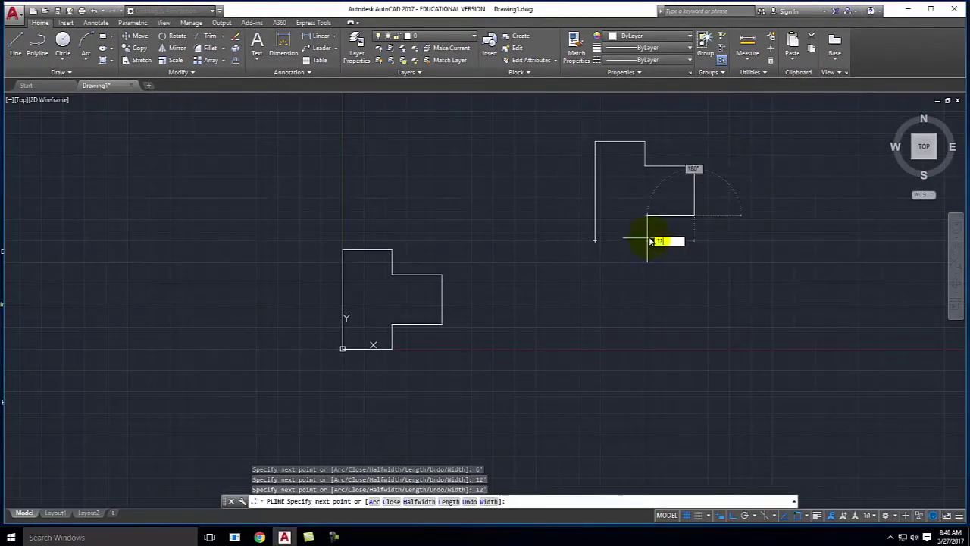
pyautogui.press('Return')
pyautogui.write("6'")
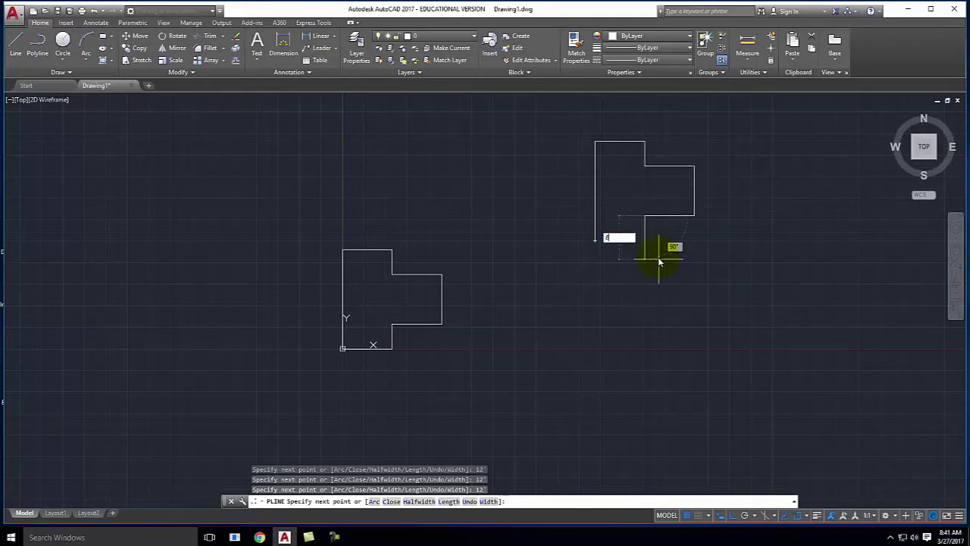
pyautogui.press('Return')
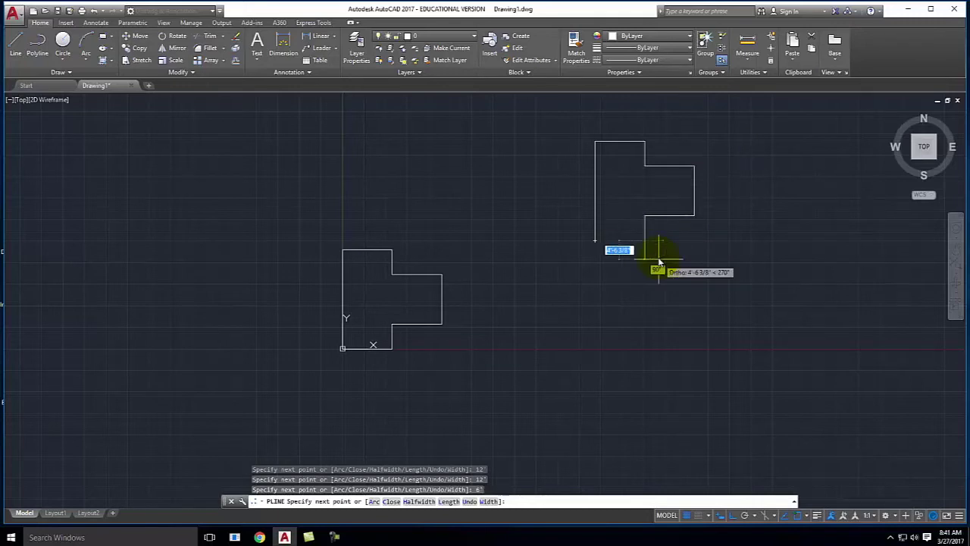
pyautogui.click(597, 248)
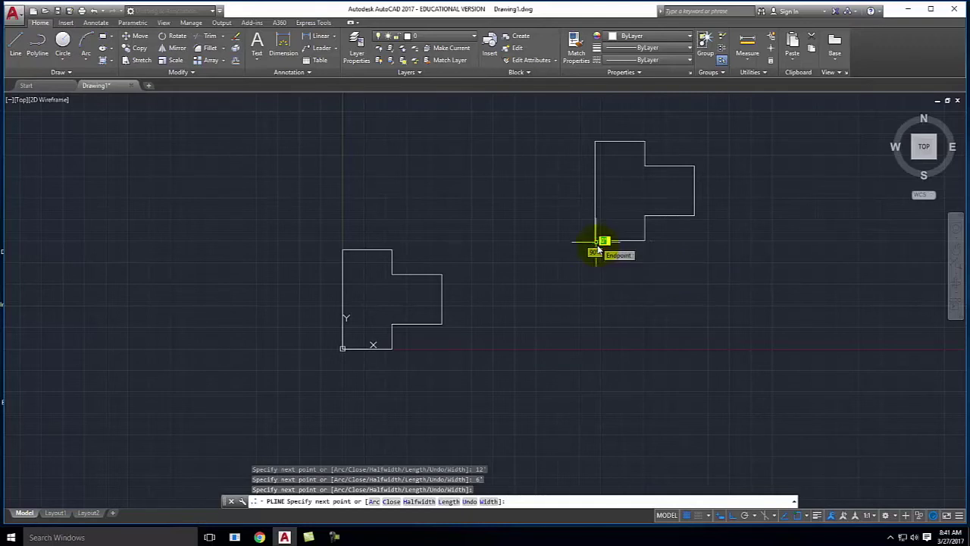
pyautogui.press('Return')
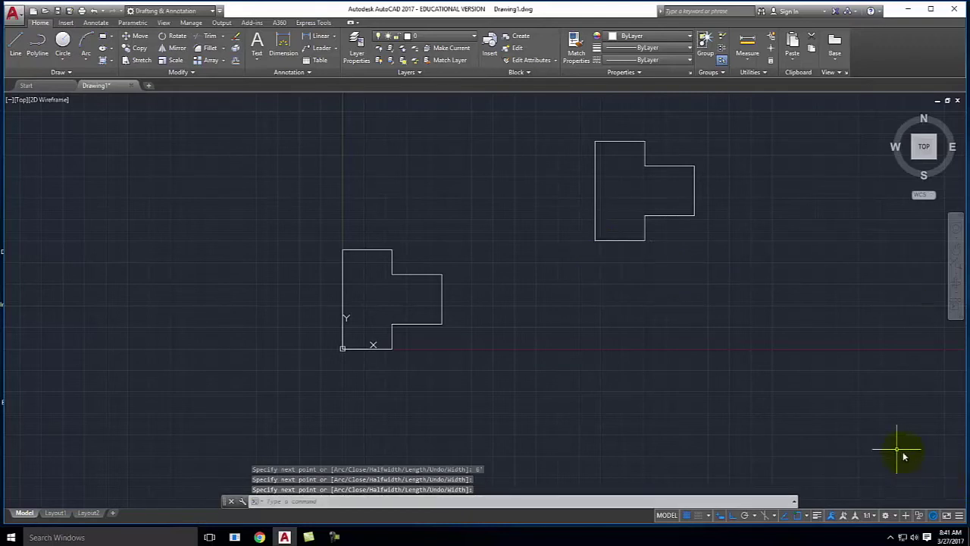
pyautogui.click(631, 241)
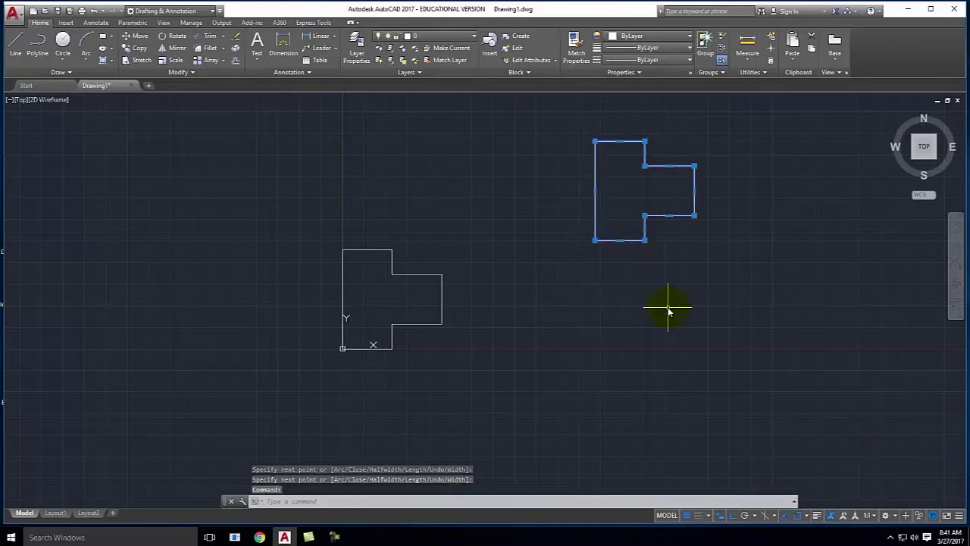
# Step: Window-select both stepped outlines and delete them, leaving the drawing empty
pyautogui.click(516, 236)
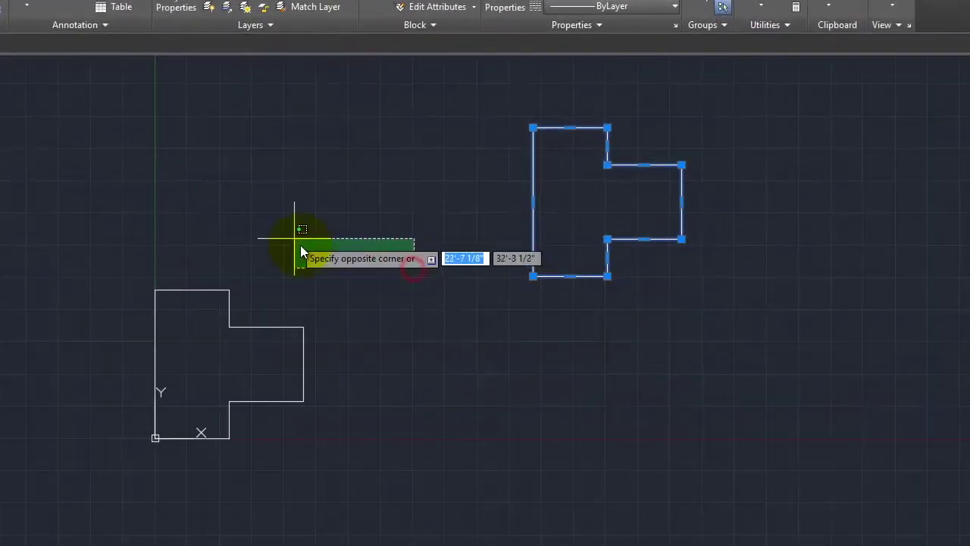
pyautogui.click(300, 245)
pyautogui.click(47, 236)
pyautogui.click(74, 155)
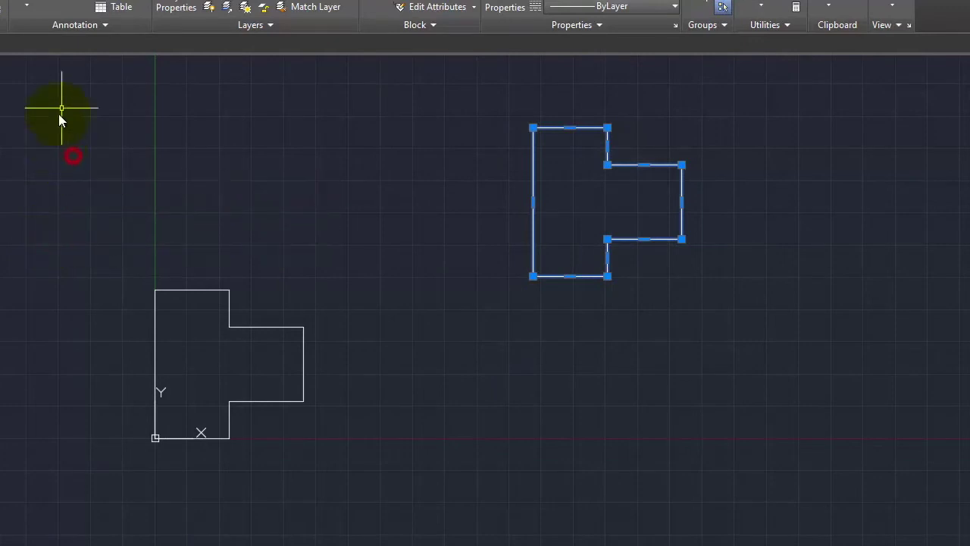
pyautogui.click(121, 65)
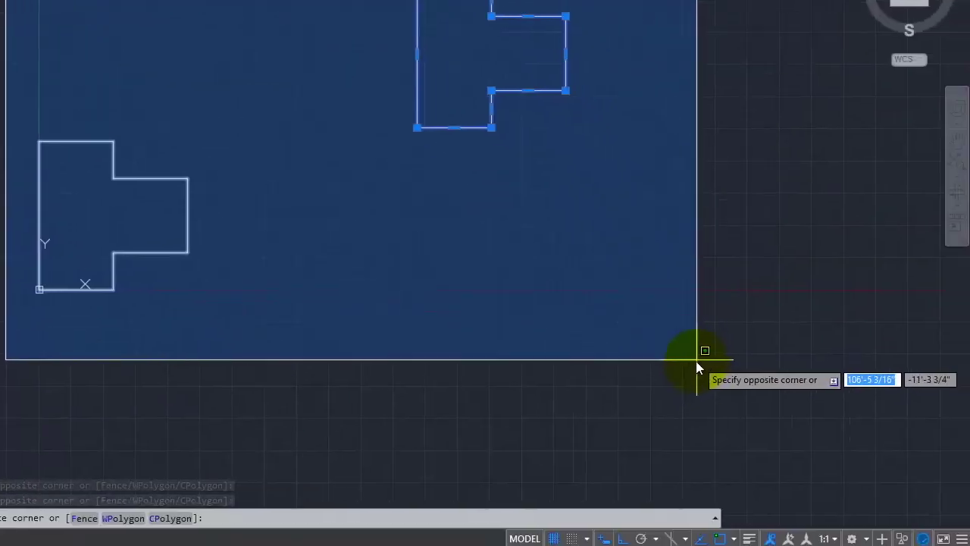
pyautogui.click(812, 506)
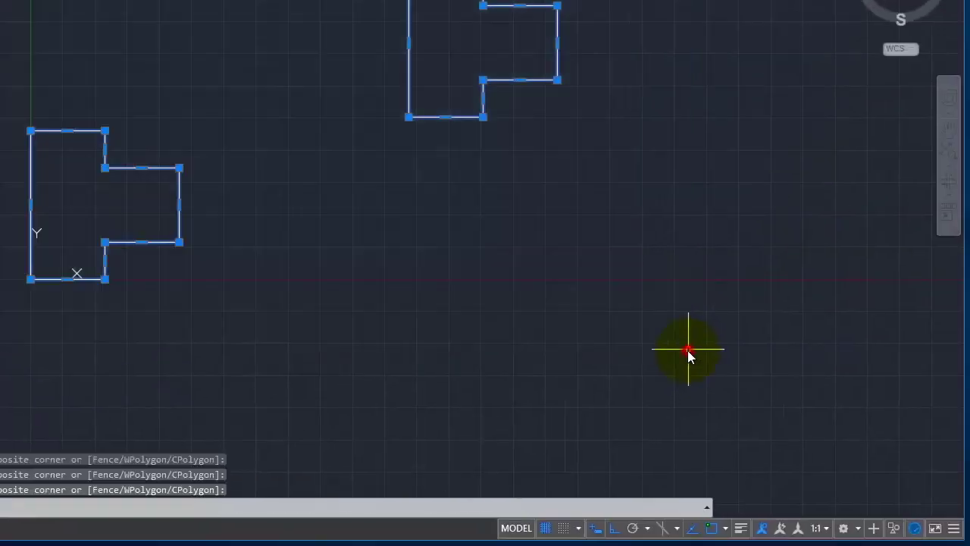
pyautogui.press('Delete')
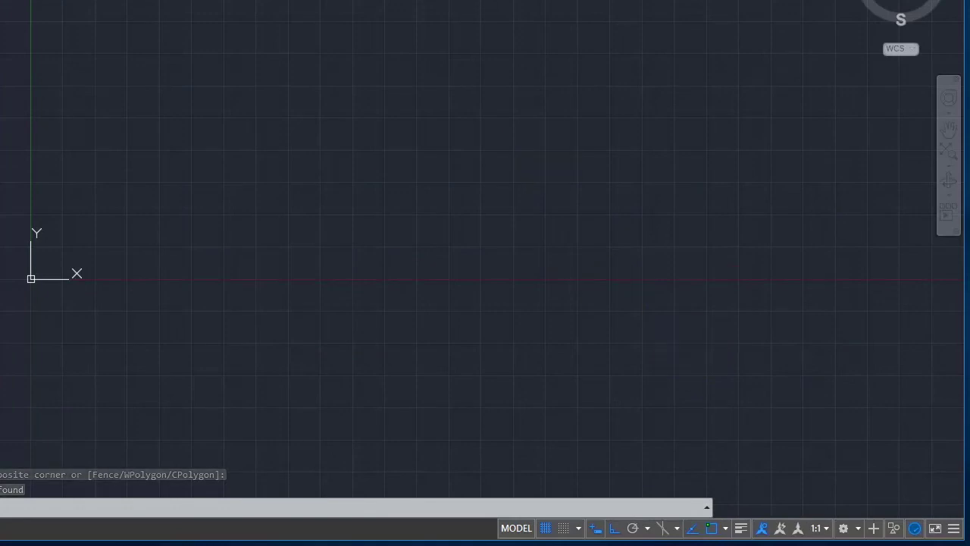
pyautogui.write('pl')
pyautogui.press('Return')
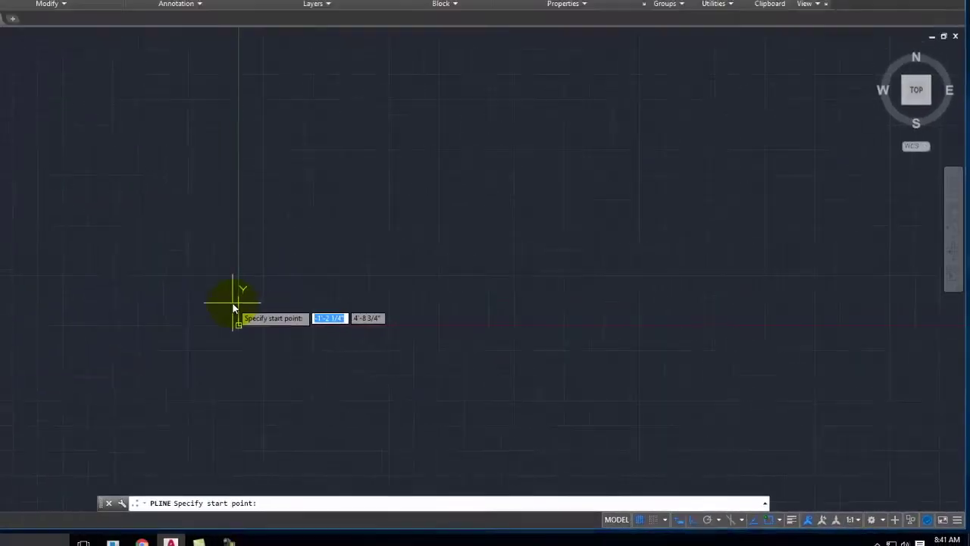
# Step: Start the polyline at 0,0 and draw segments of 24 up, 12 across and 6 down
pyautogui.write('0,0')
pyautogui.press('Return')
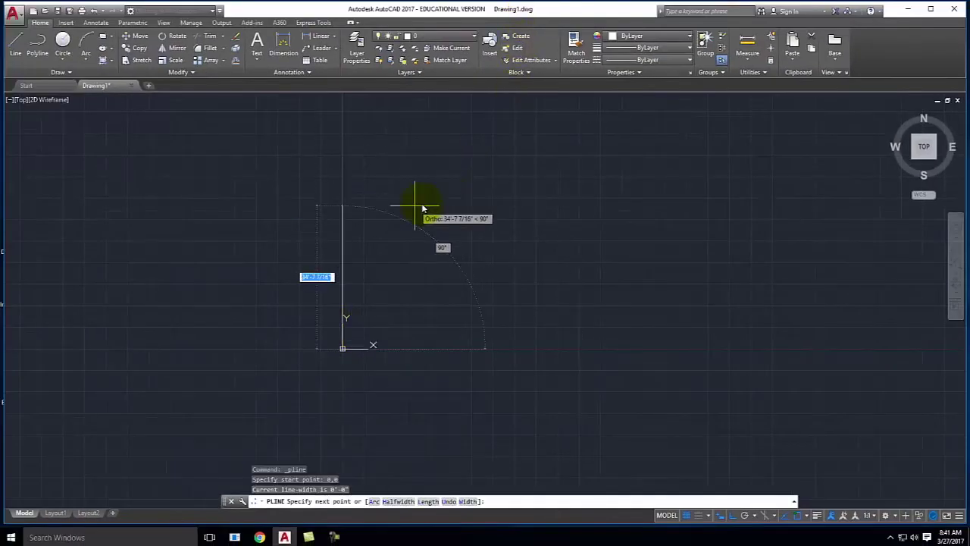
pyautogui.write('24')
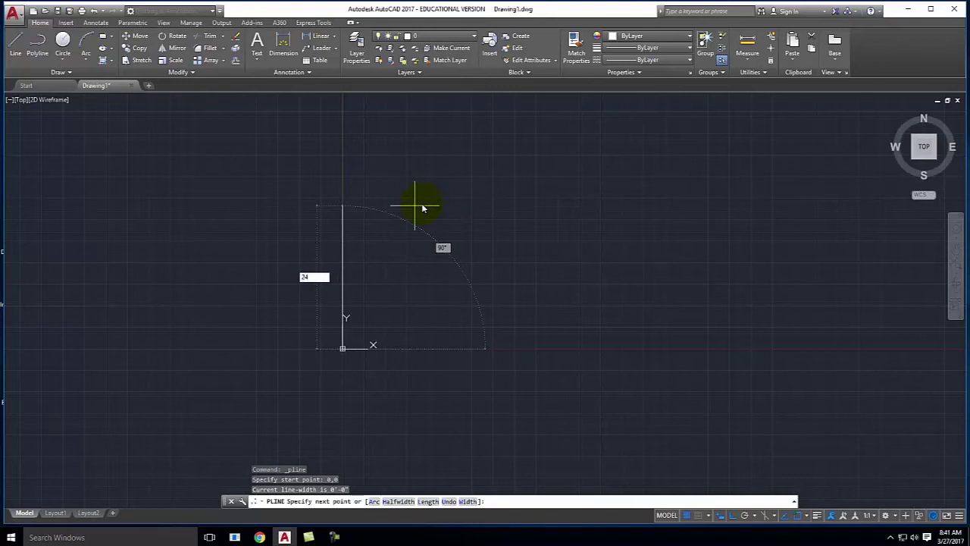
pyautogui.press('Return')
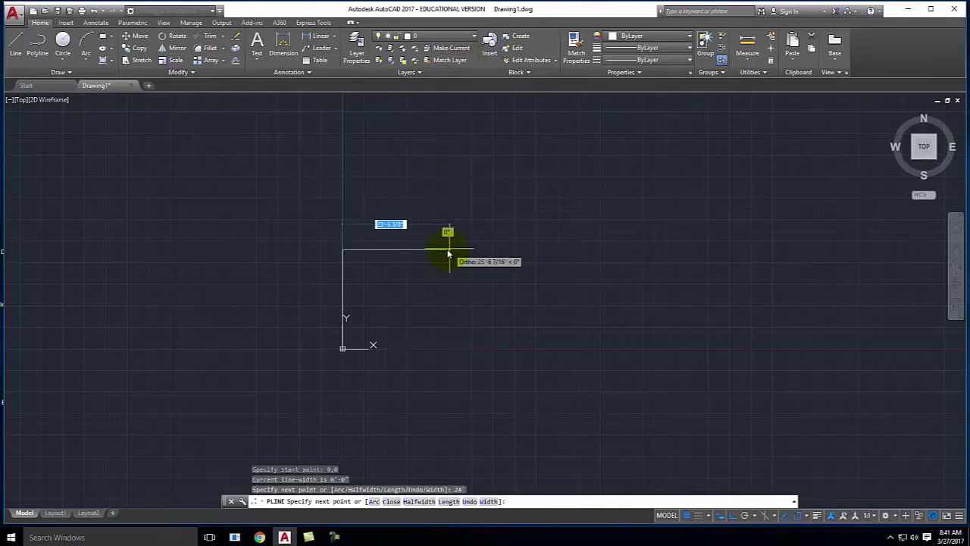
pyautogui.write('12')
pyautogui.press('Return')
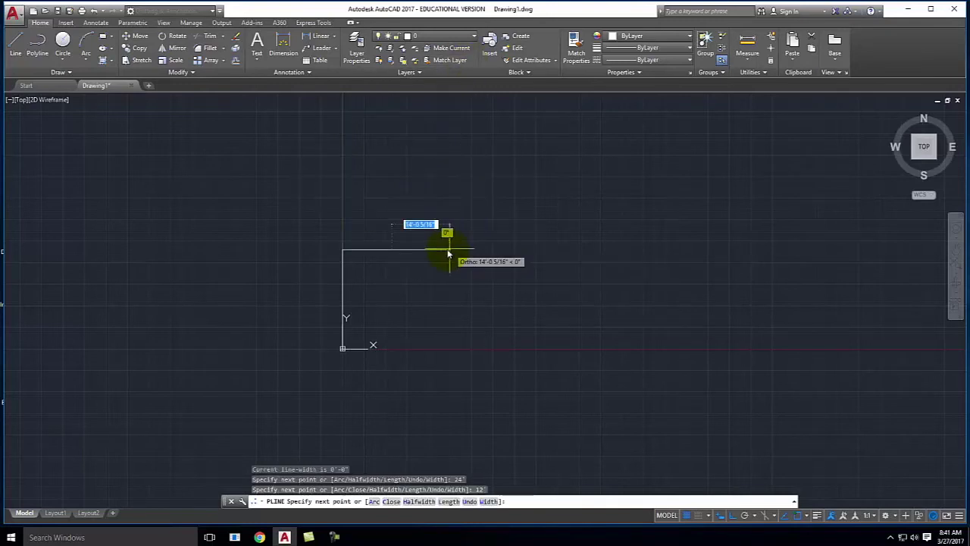
pyautogui.write('6')
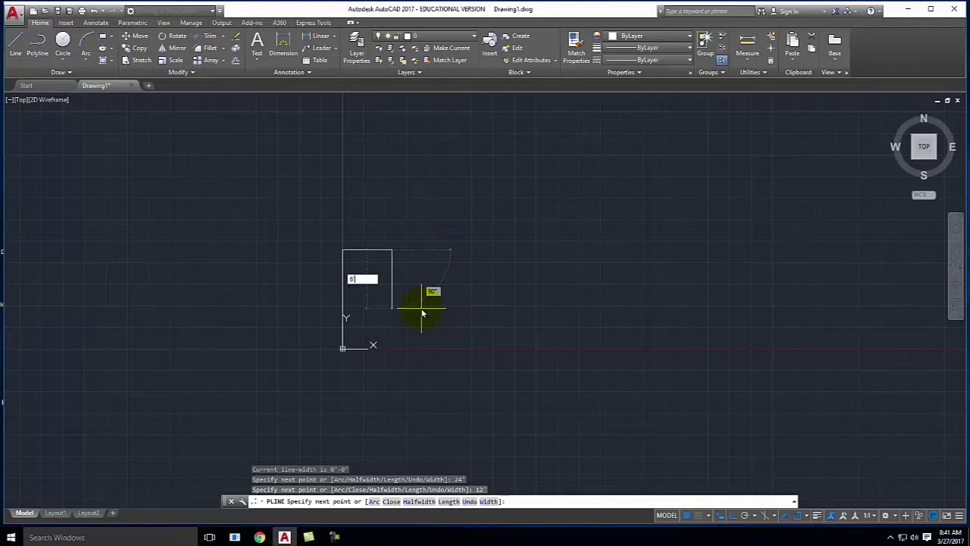
pyautogui.press('Return')
# Step: Add 12 right, 12 down, 12 left and 6 down segments, closing the outline at the origin
pyautogui.write('12')
pyautogui.press('Return')
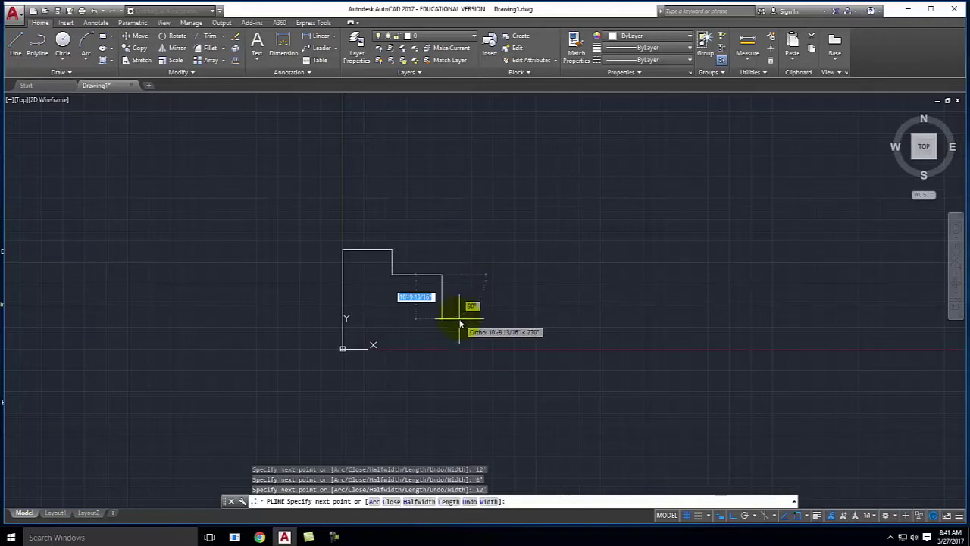
pyautogui.write('12')
pyautogui.press('Return')
pyautogui.write('12')
pyautogui.press('Return')
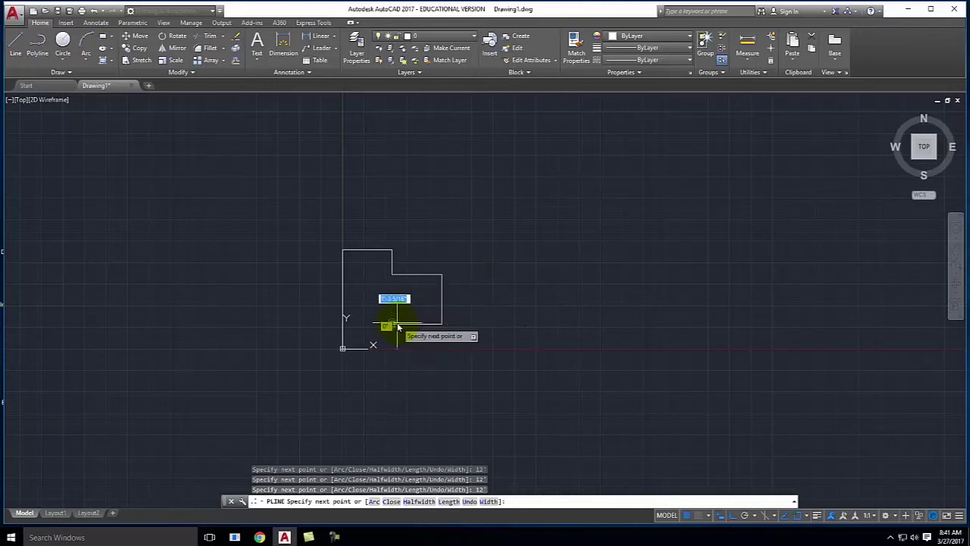
pyautogui.write('6')
pyautogui.press('Return')
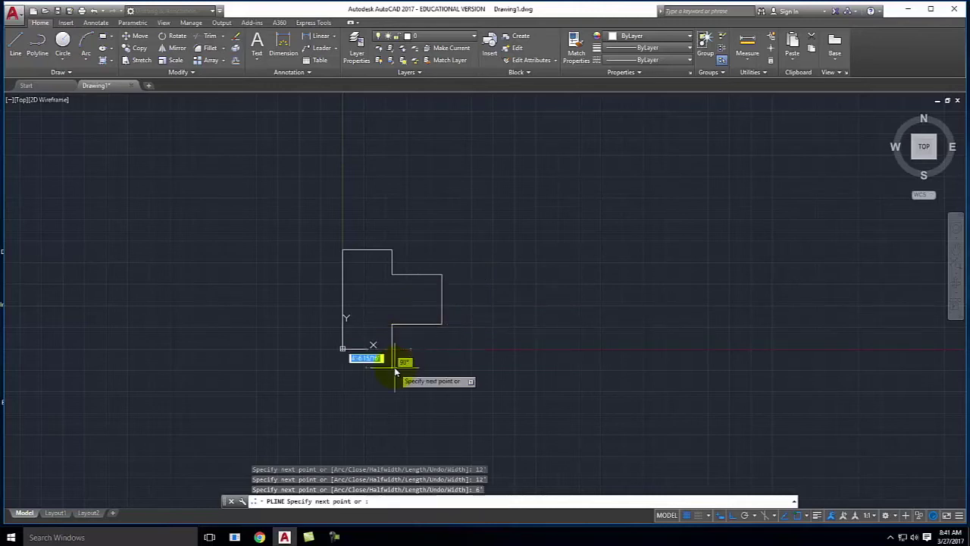
pyautogui.click(344, 350)
pyautogui.press('Return')
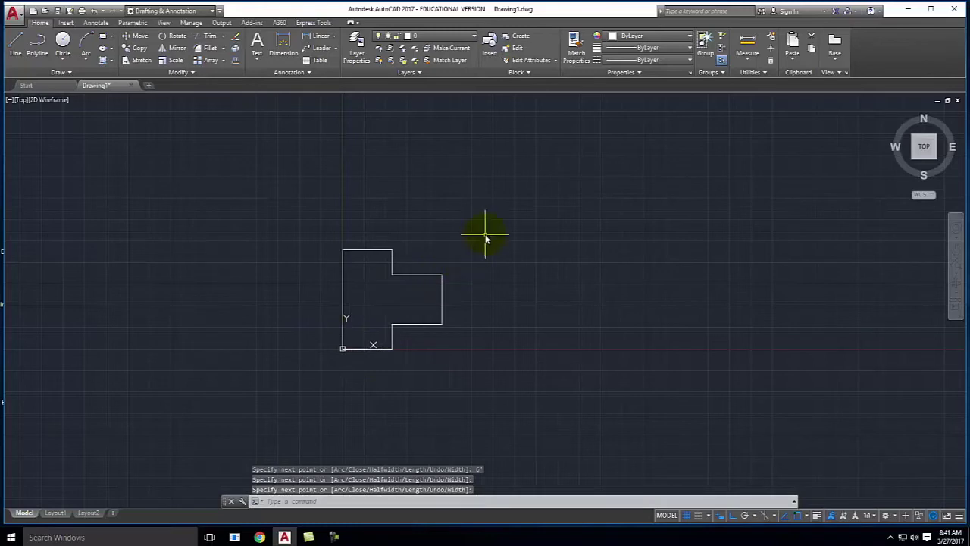
pyautogui.click(416, 271)
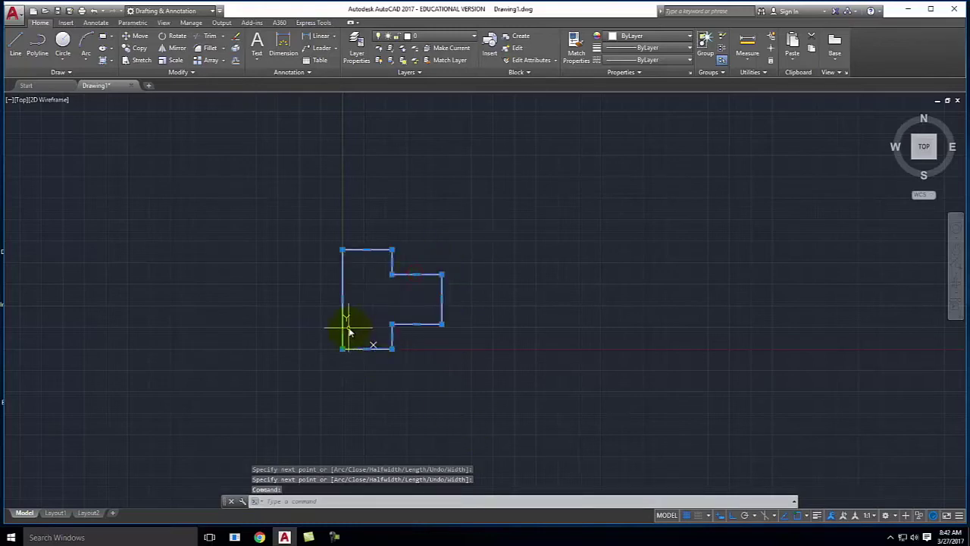
# Step: Run EXPLODE on the selected stepped outline polyline
pyautogui.scroll(4, 347, 329)
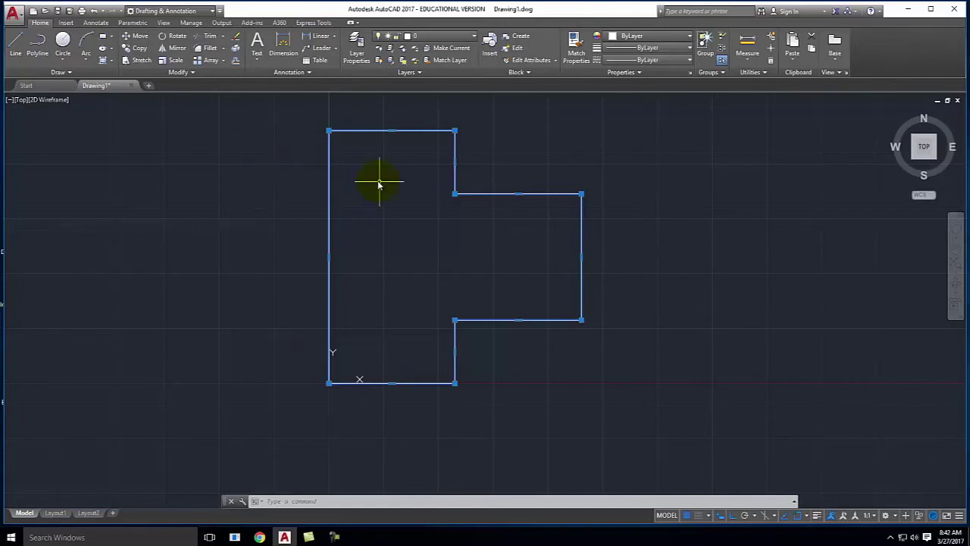
pyautogui.write('expo')
pyautogui.press('BackSpace')
pyautogui.press('BackSpace')
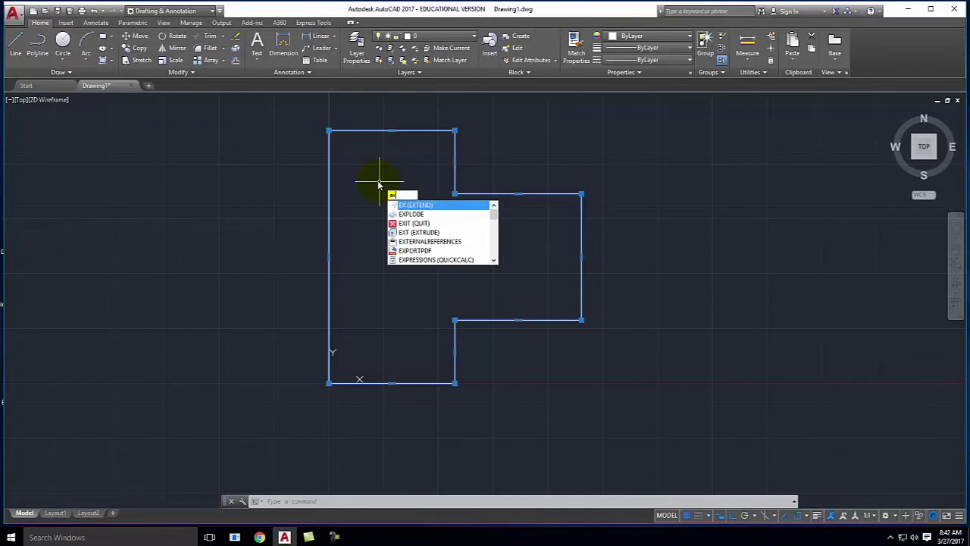
pyautogui.write('plode')
pyautogui.press('Return')
# Step: Select single edges, then the whole outline, to confirm it is now separate lines
pyautogui.click(390, 235)
pyautogui.click(288, 195)
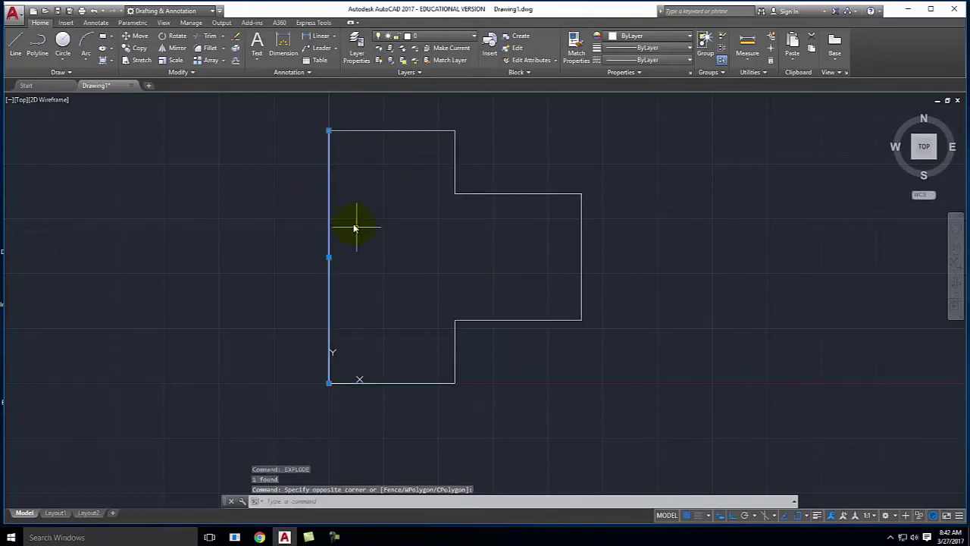
pyautogui.click(403, 128)
pyautogui.click(399, 134)
pyautogui.click(255, 109)
pyautogui.click(260, 114)
pyautogui.click(260, 112)
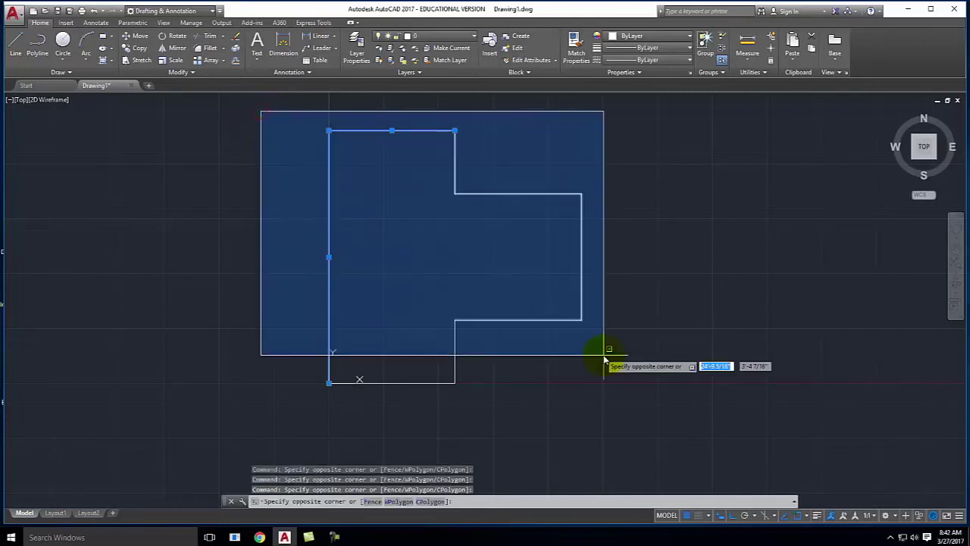
pyautogui.click(637, 415)
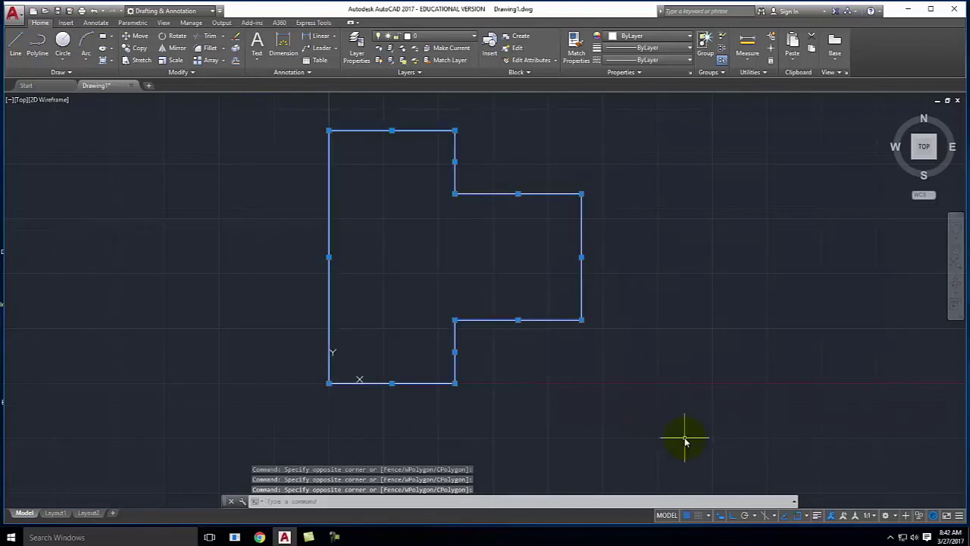
pyautogui.press('Escape')
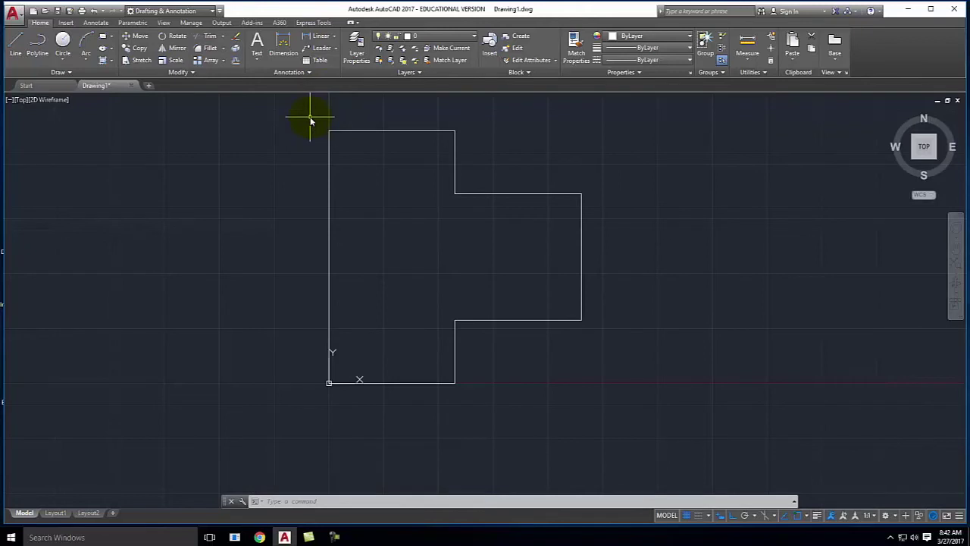
pyautogui.moveTo(292, 121)
pyautogui.mouseDown()
pyautogui.moveTo(340, 123)
pyautogui.moveTo(255, 143)
pyautogui.mouseUp()
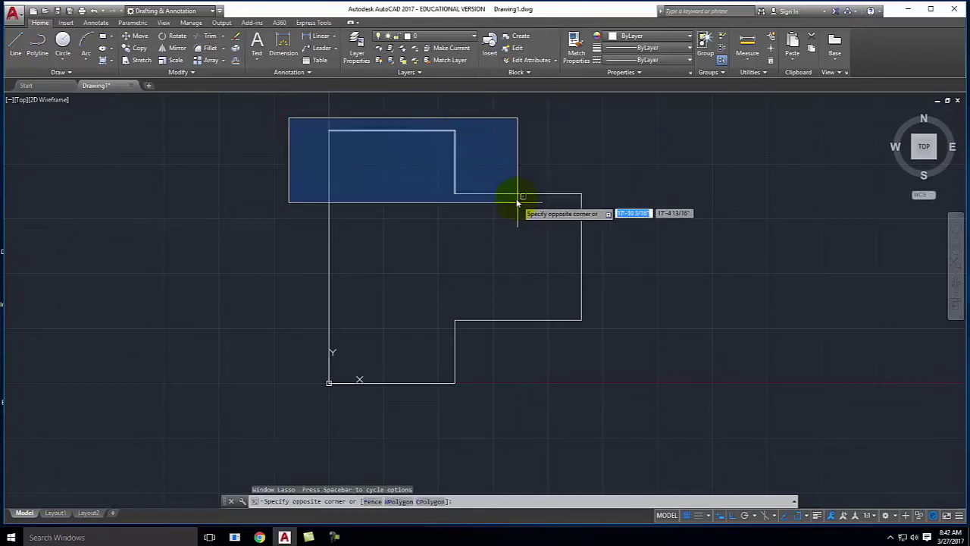
pyautogui.click(614, 256)
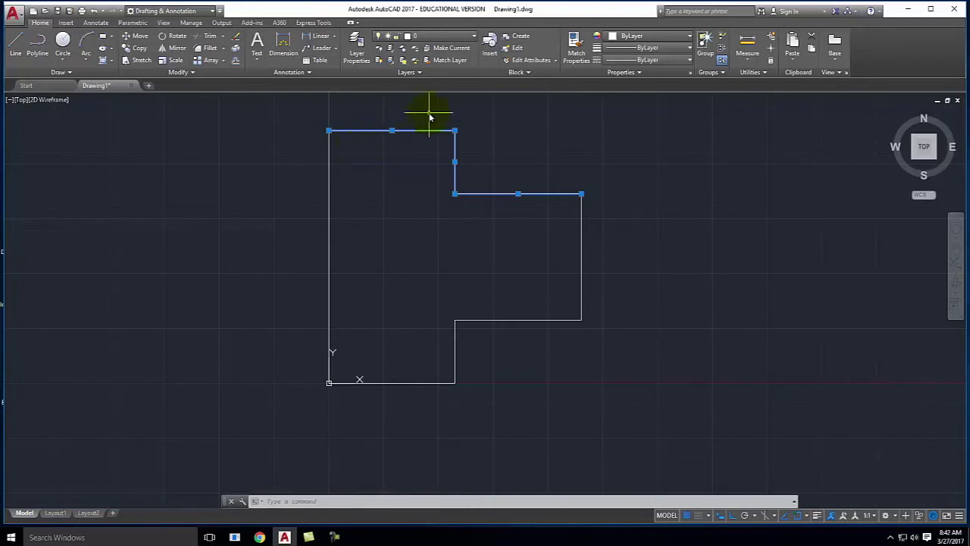
pyautogui.click(472, 97)
pyautogui.press('Escape')
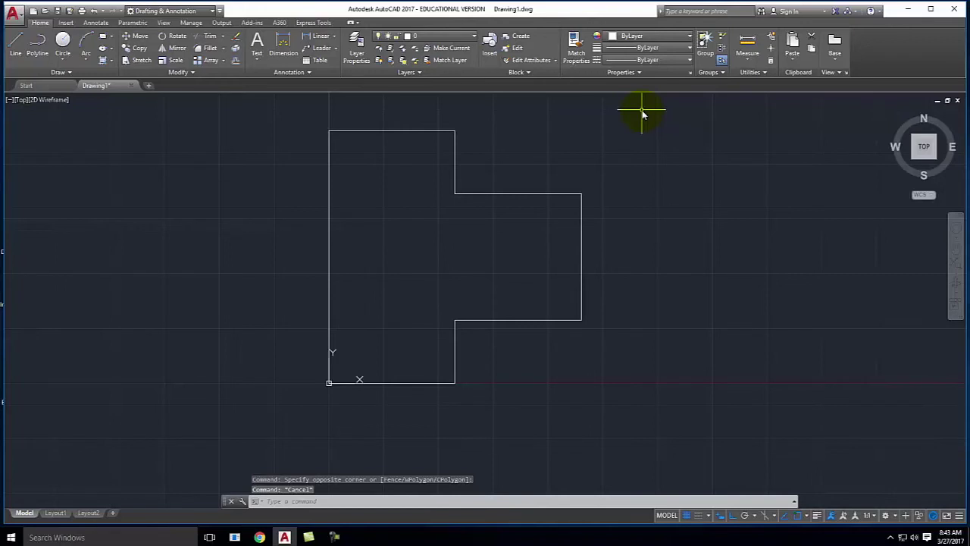
pyautogui.click(642, 111)
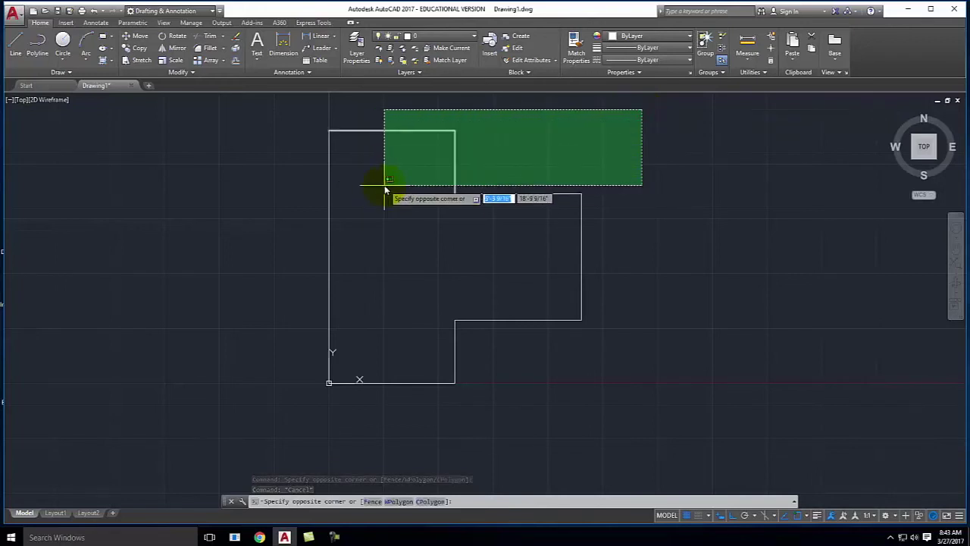
pyautogui.click(249, 220)
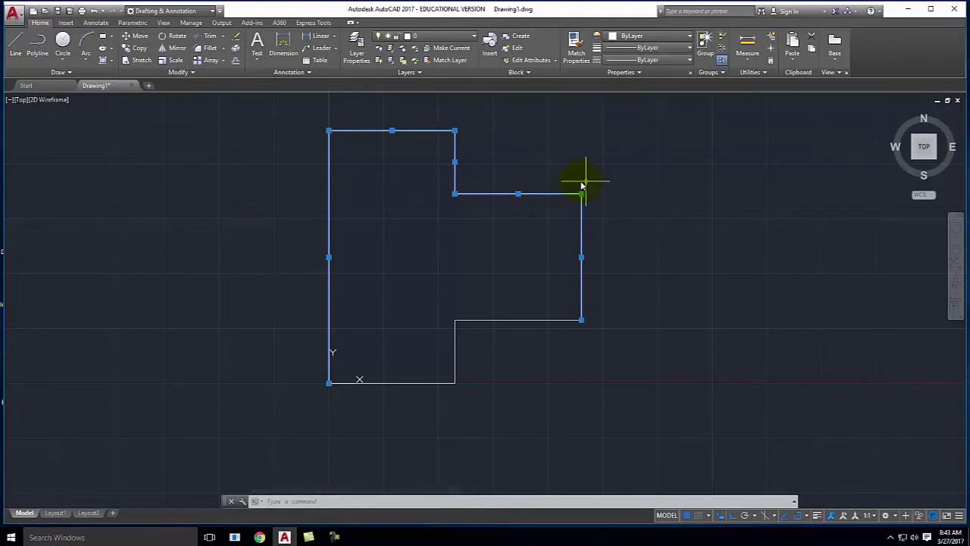
pyautogui.press('Escape')
pyautogui.click(277, 115)
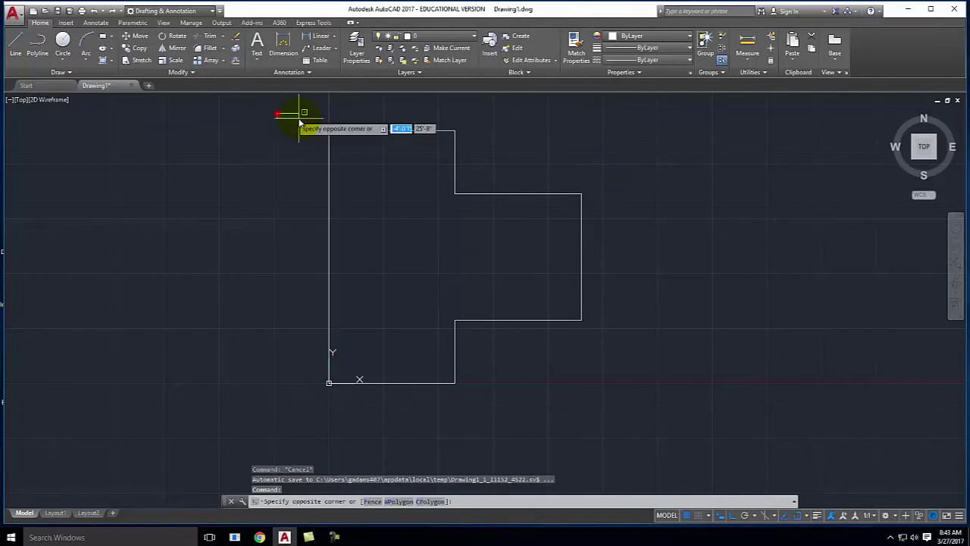
pyautogui.click(652, 237)
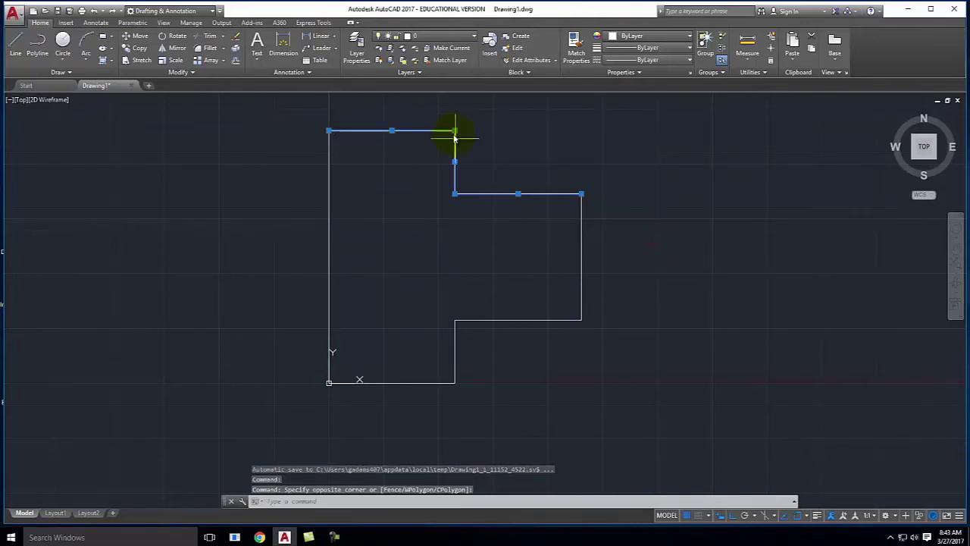
pyautogui.write('1')
pyautogui.press('Escape')
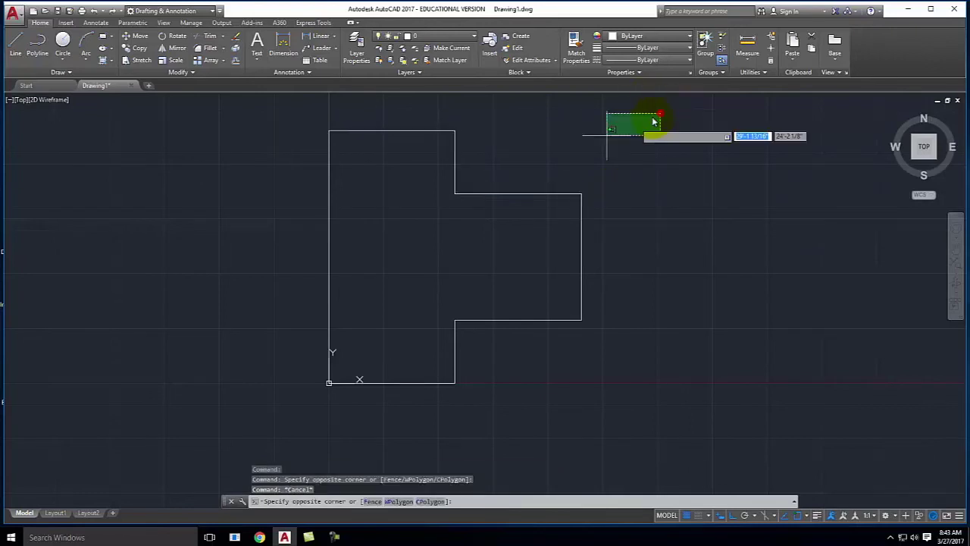
pyautogui.click(661, 114)
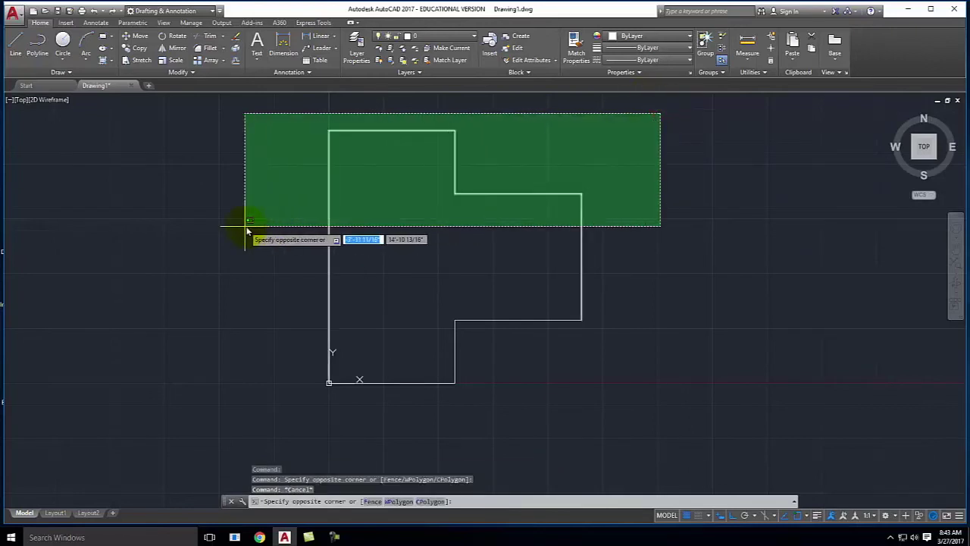
pyautogui.click(246, 226)
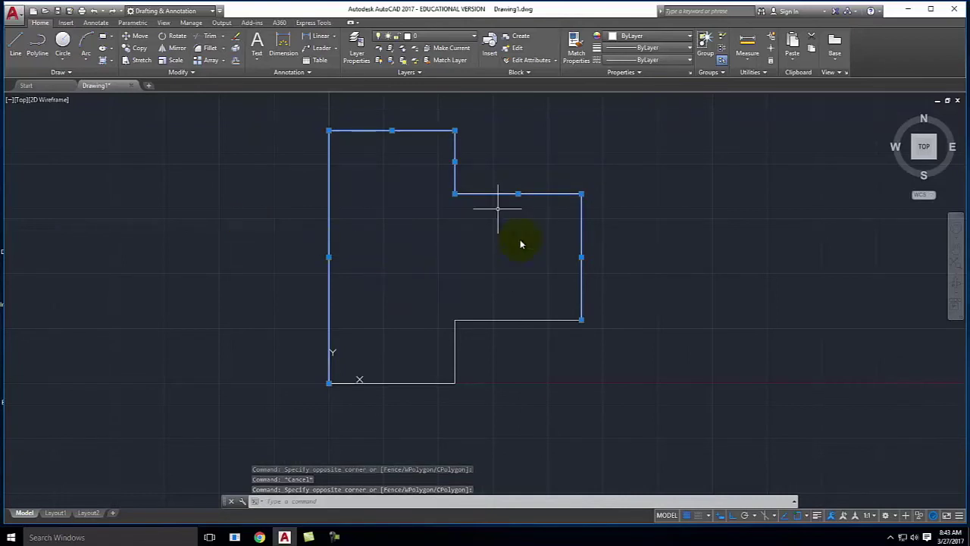
pyautogui.click(282, 115)
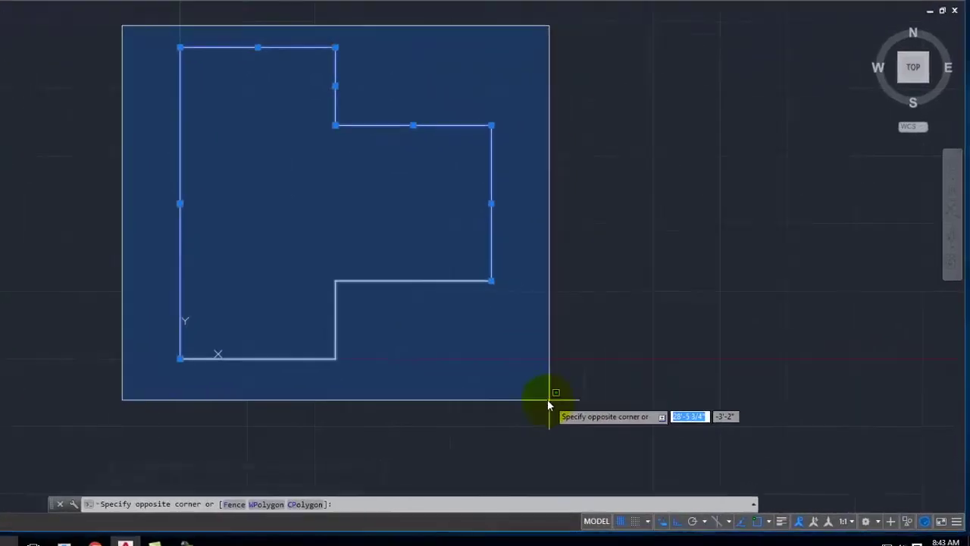
# Step: Window-select the eight outline lines, JOIN them, and click the result to verify one polyline
pyautogui.click(625, 413)
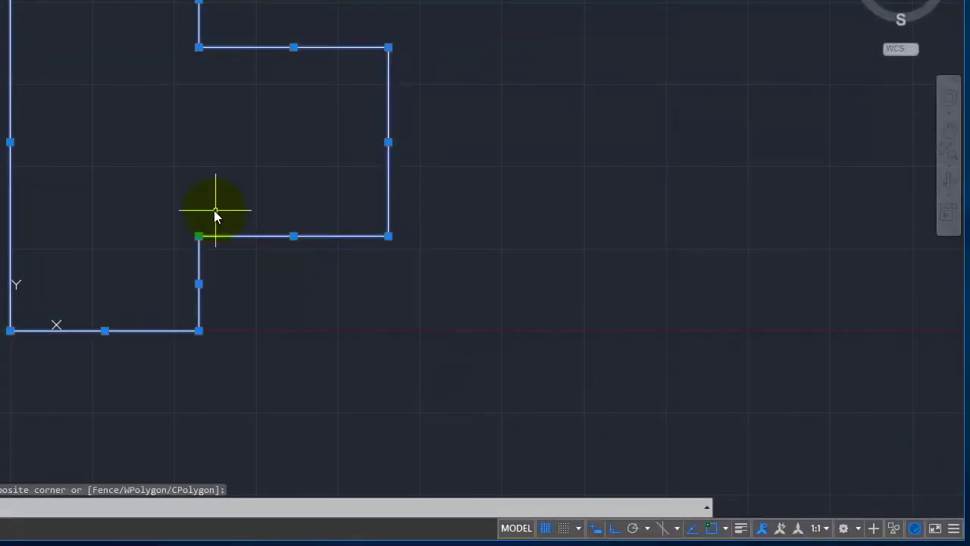
pyautogui.write('join')
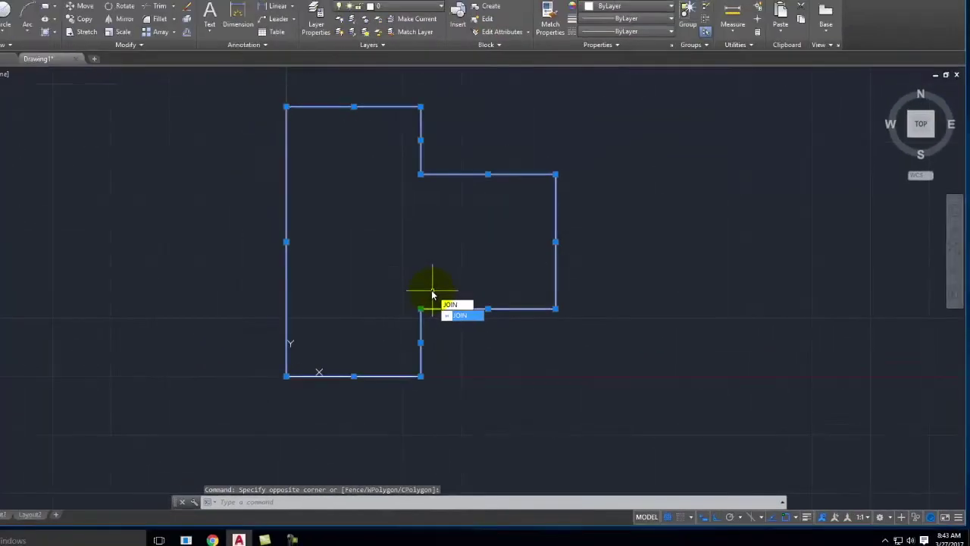
pyautogui.press('Return')
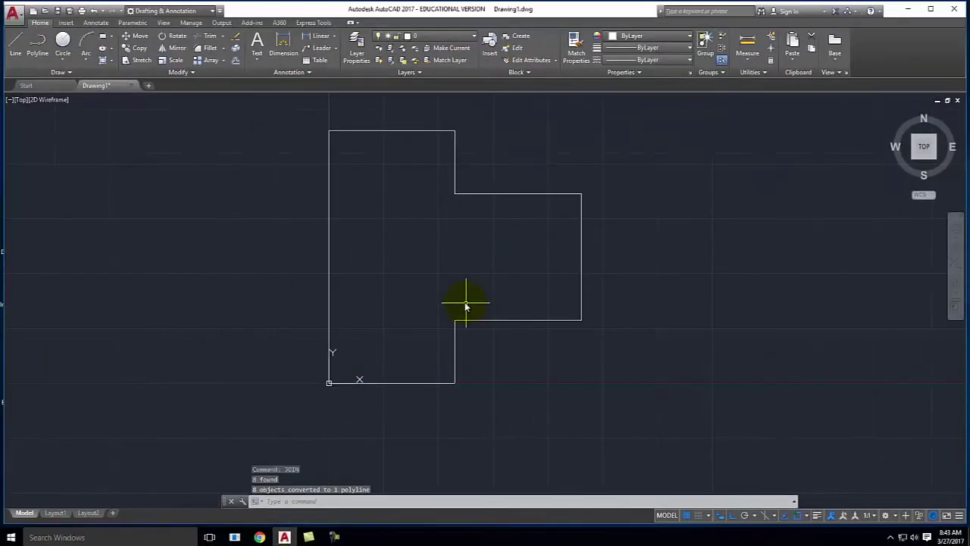
pyautogui.click(477, 194)
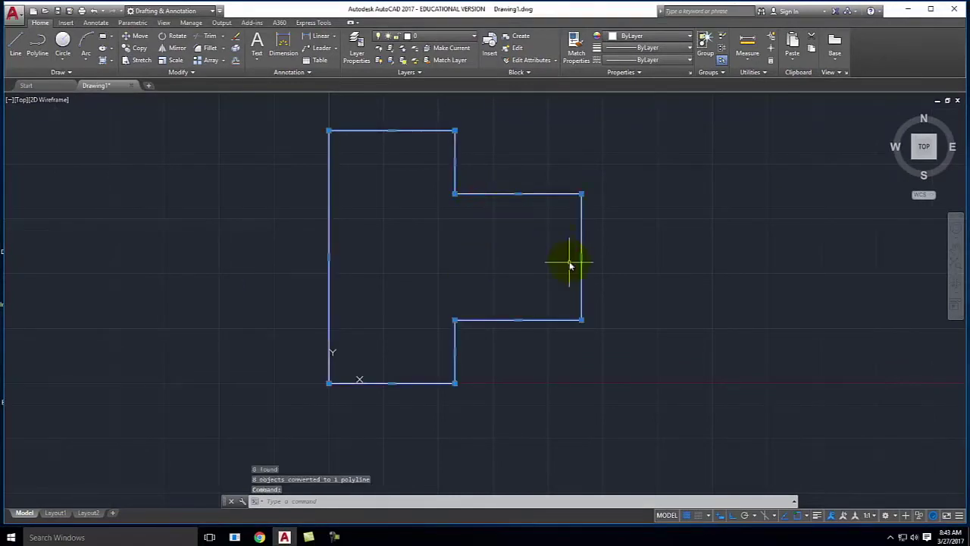
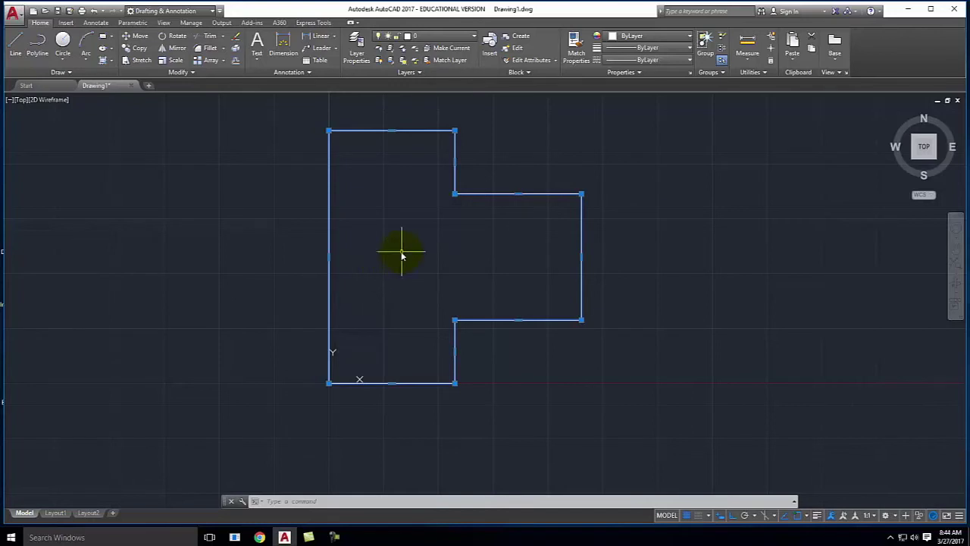
# Step: Offset the stepped floor-plan outline 6" inward to create the inner wall line
pyautogui.press('Escape')
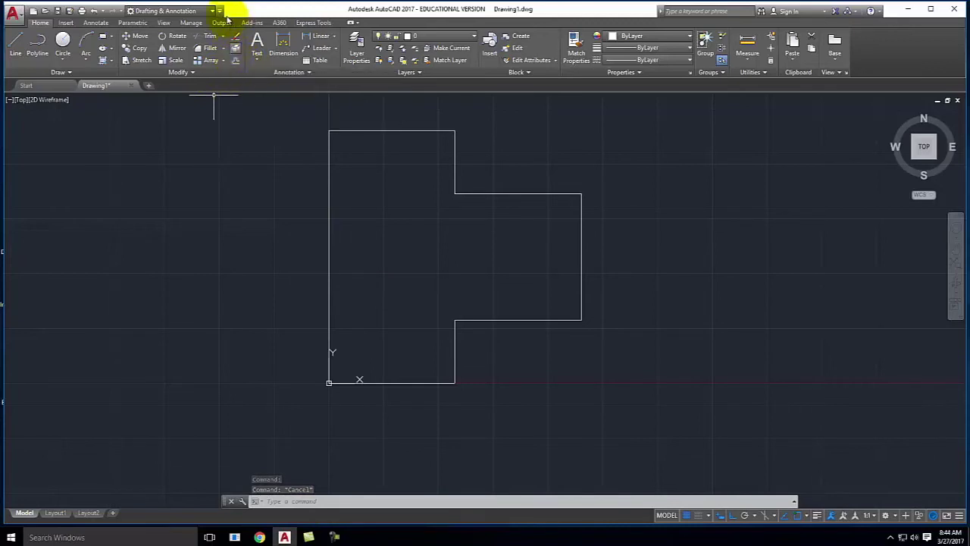
pyautogui.click(236, 61)
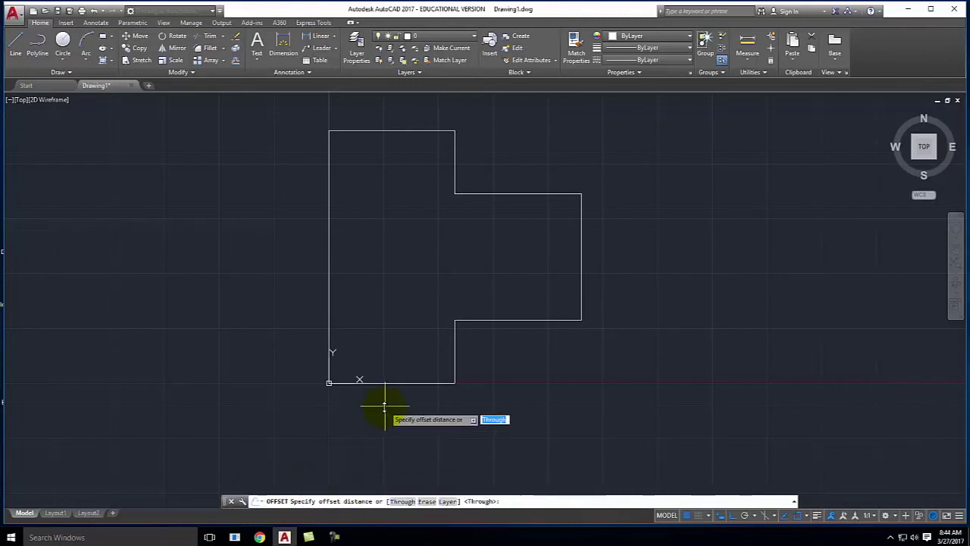
pyautogui.write('6')
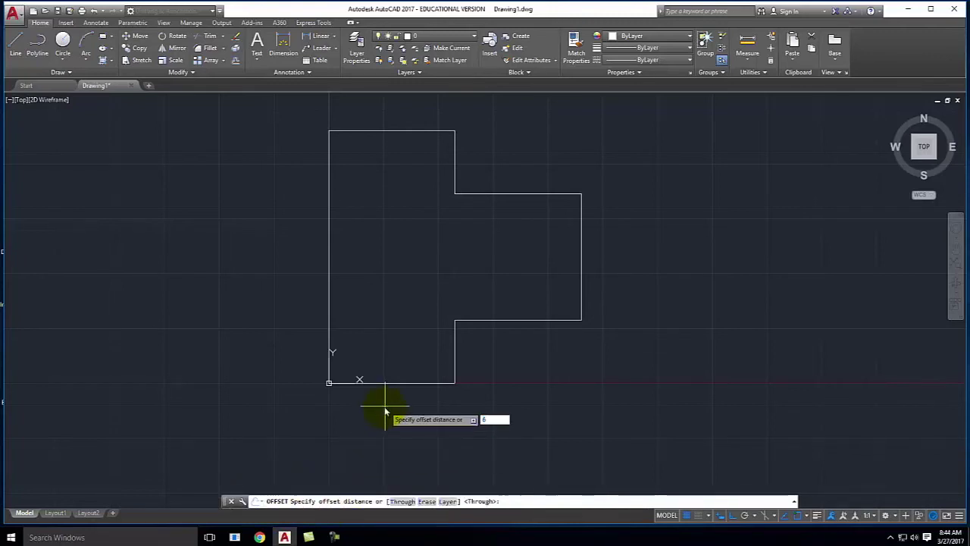
pyautogui.write('"')
pyautogui.press('Return')
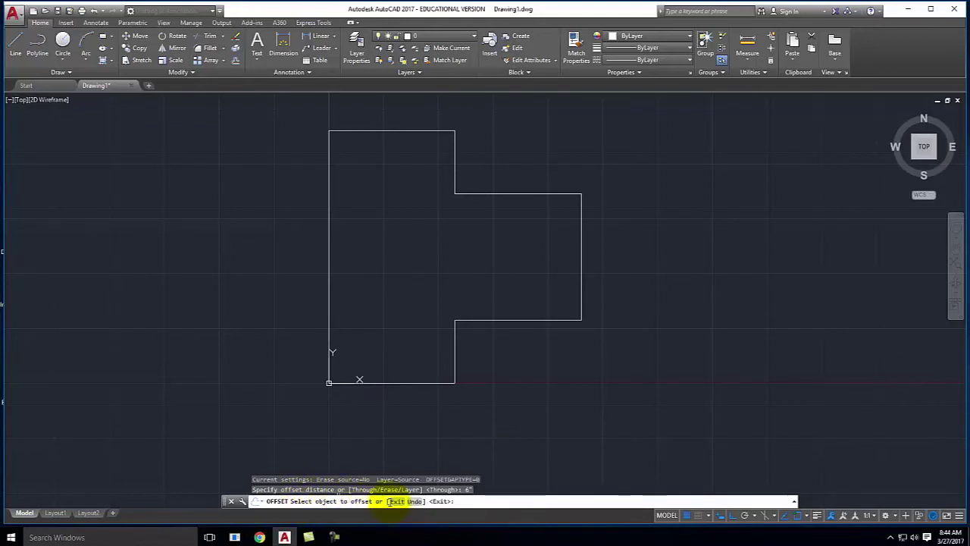
pyautogui.click(329, 165)
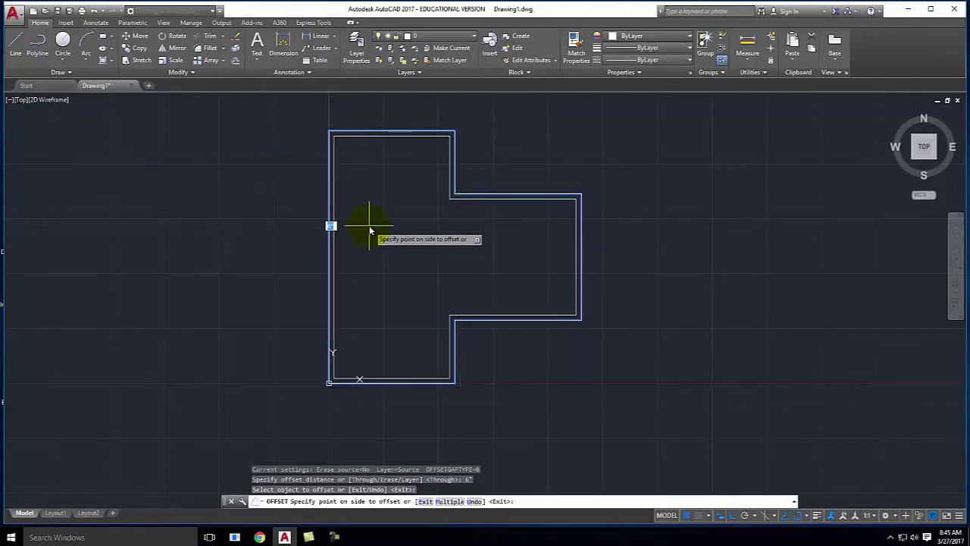
pyautogui.click(415, 264)
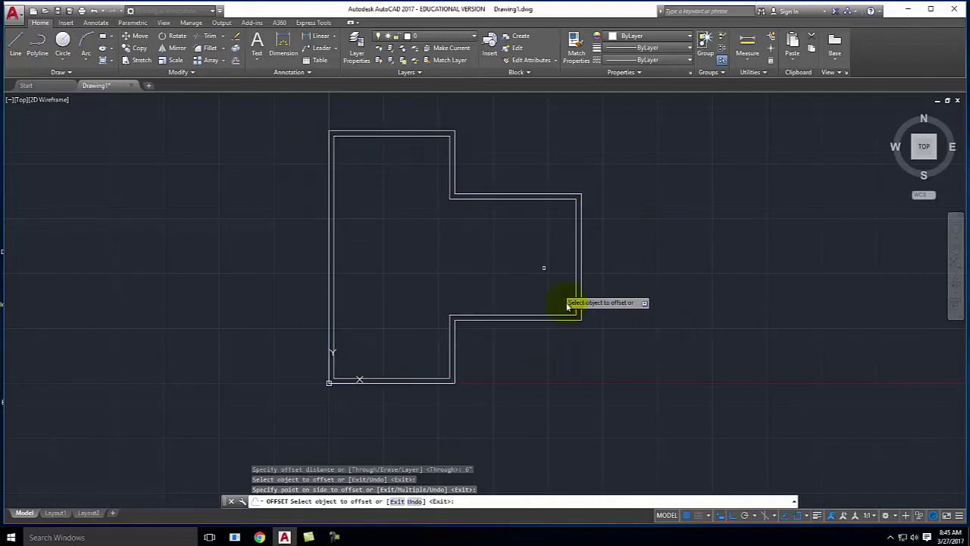
# Step: Delete the existing inner offset wall line
pyautogui.press('Escape')
pyautogui.click(407, 137)
pyautogui.press('Delete')
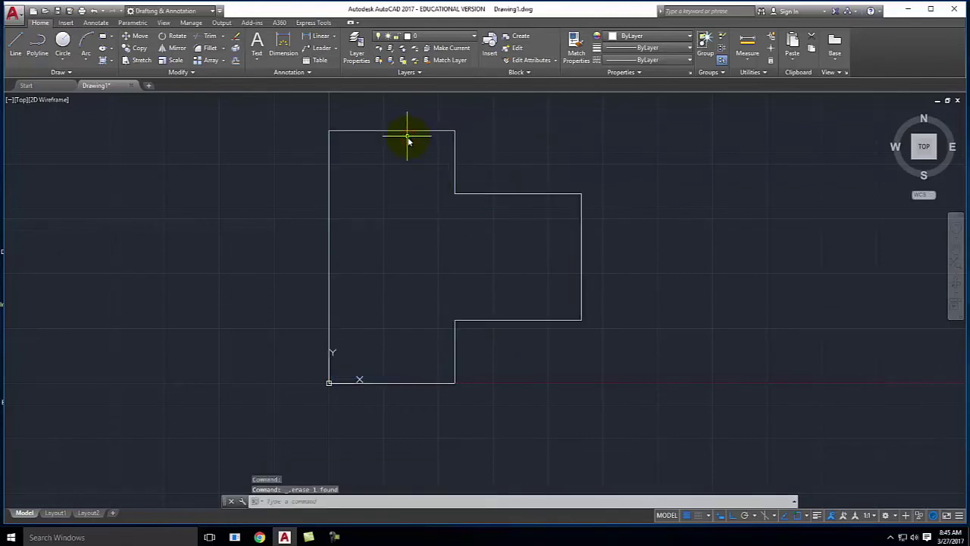
# Step: Offset the floor-plan outline 6 inward again to recreate the inner wall line
pyautogui.click(235, 59)
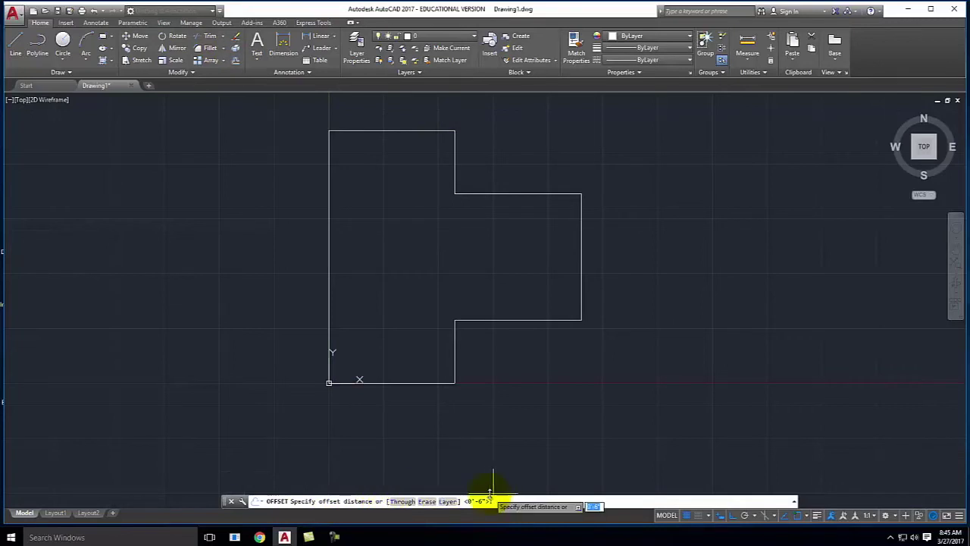
pyautogui.write('6')
pyautogui.press('Return')
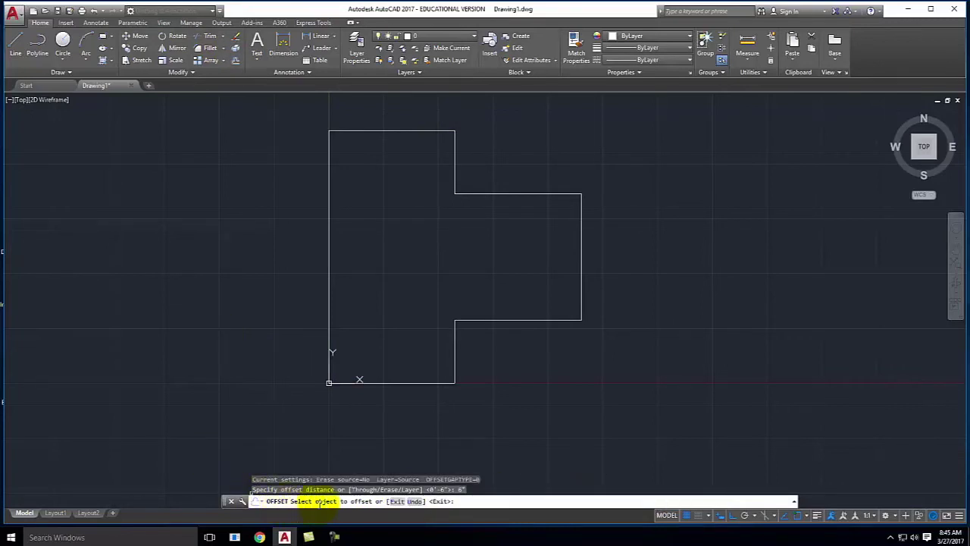
pyautogui.click(366, 134)
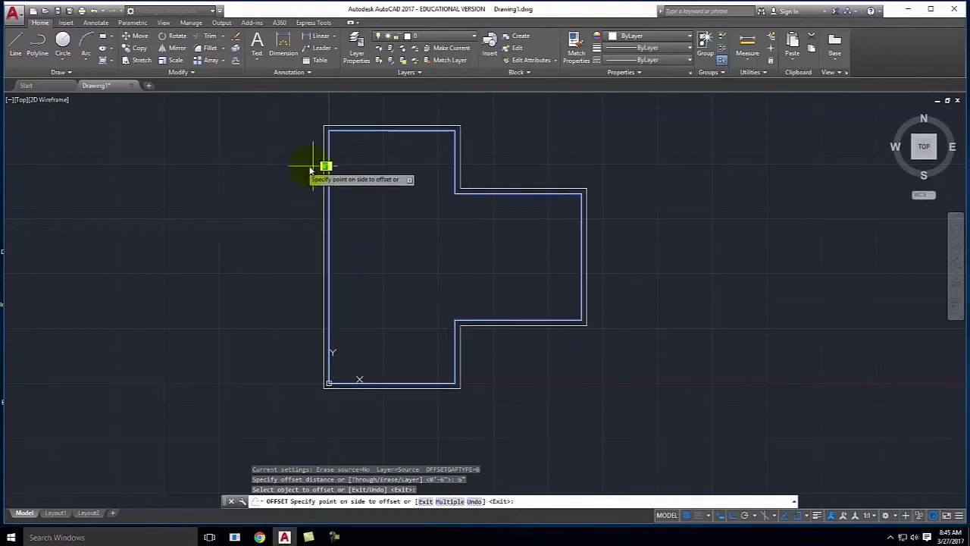
pyautogui.click(420, 247)
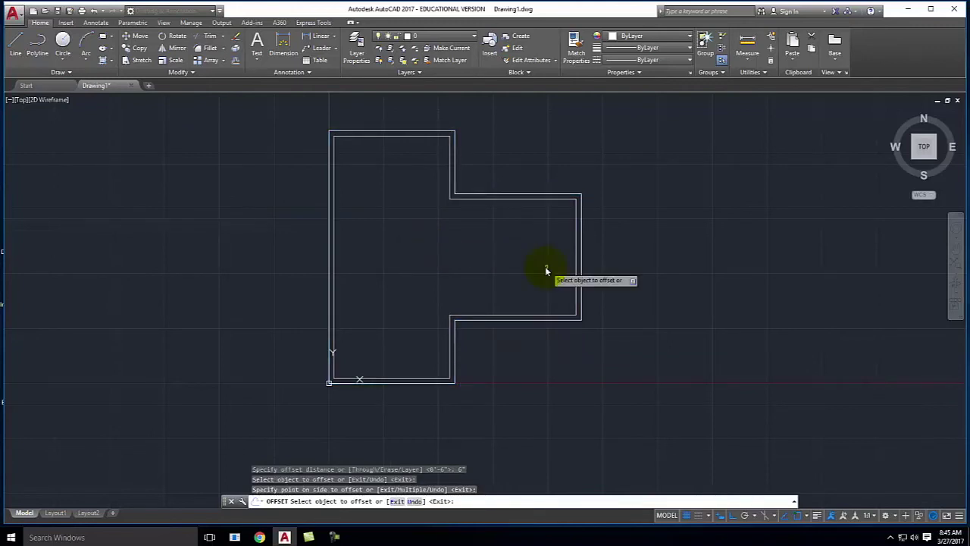
pyautogui.press('Return')
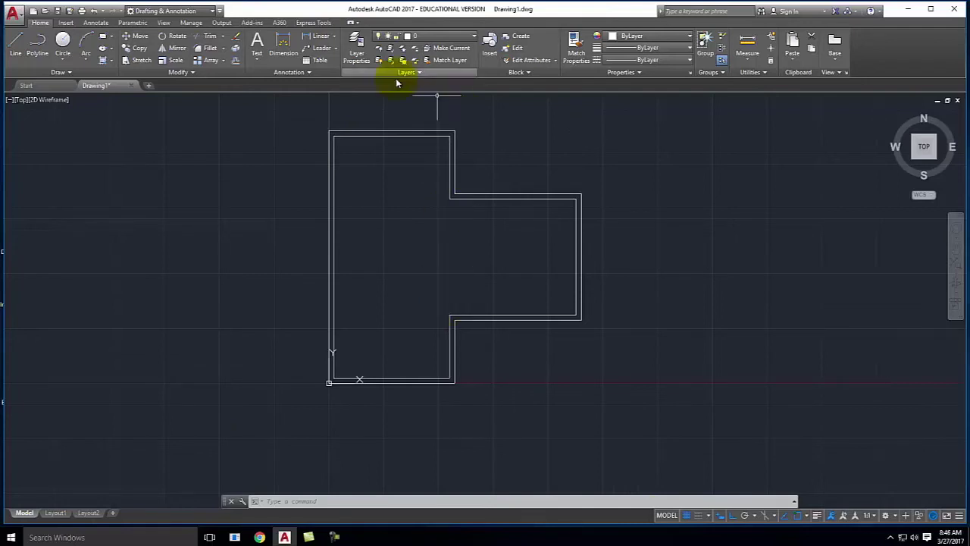
# Step: Draw a short vertical line from the top wall's outer midpoint down to the inner wall line
pyautogui.scroll(6, 410, 133)
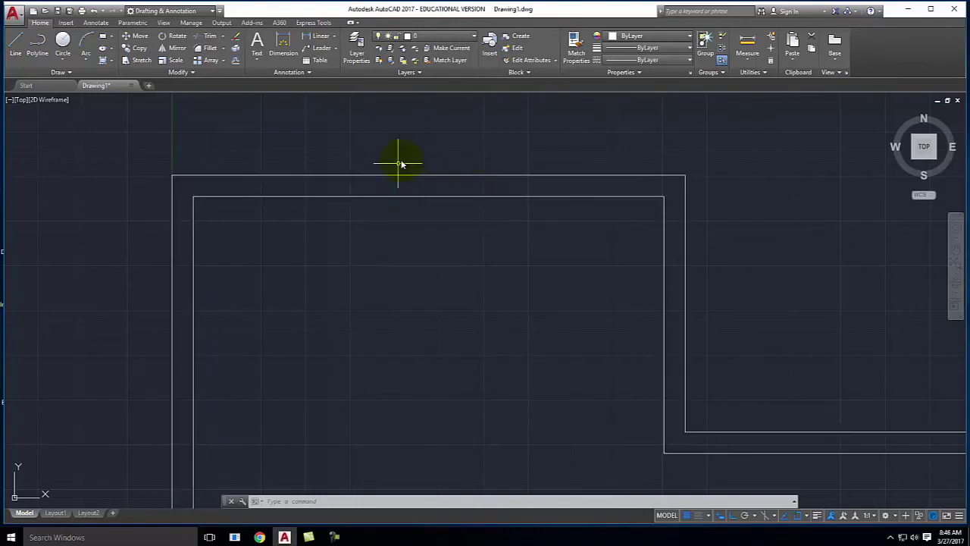
pyautogui.click(13, 47)
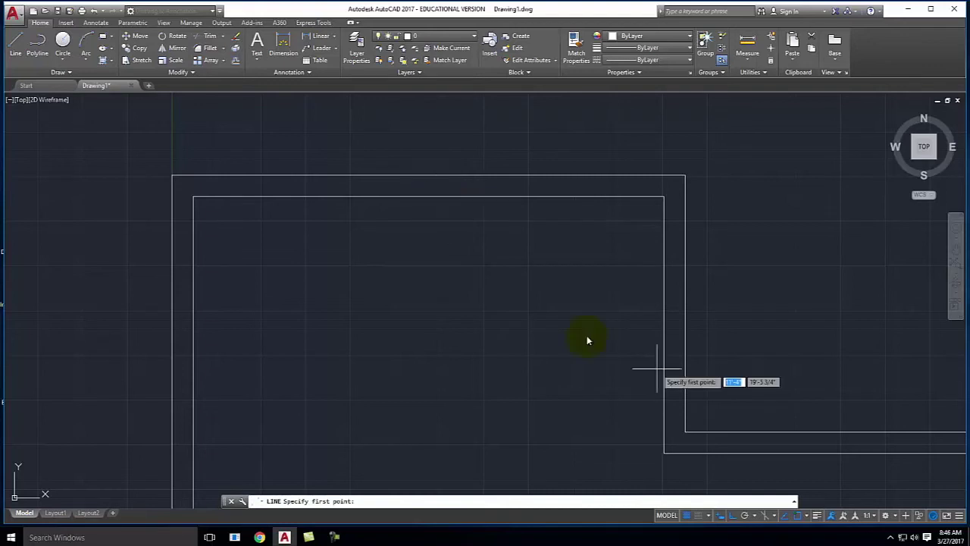
pyautogui.click(806, 516)
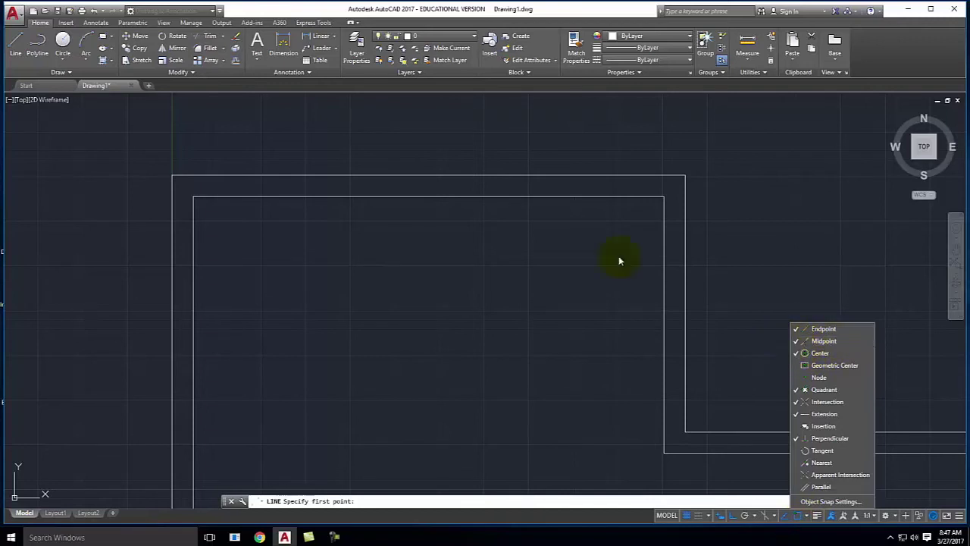
pyautogui.click(402, 134)
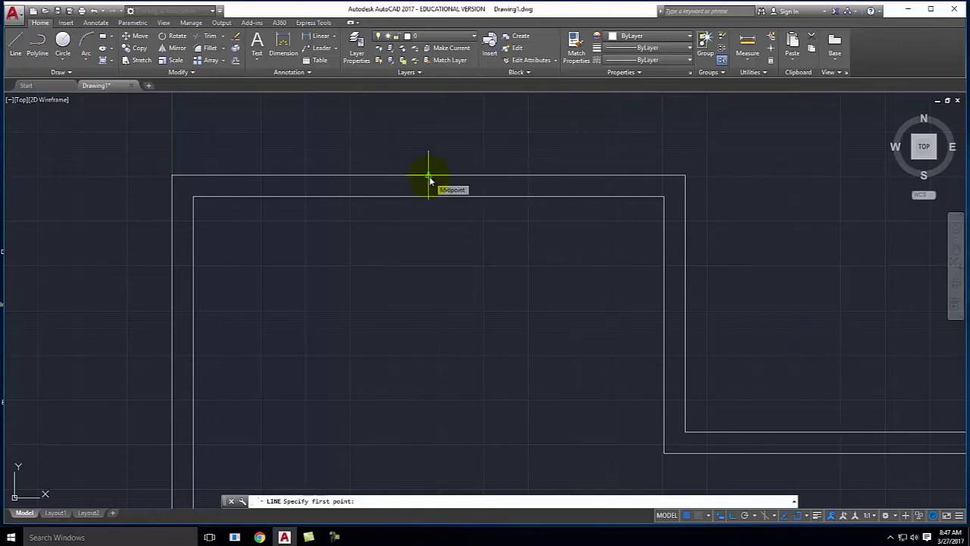
pyautogui.click(428, 177)
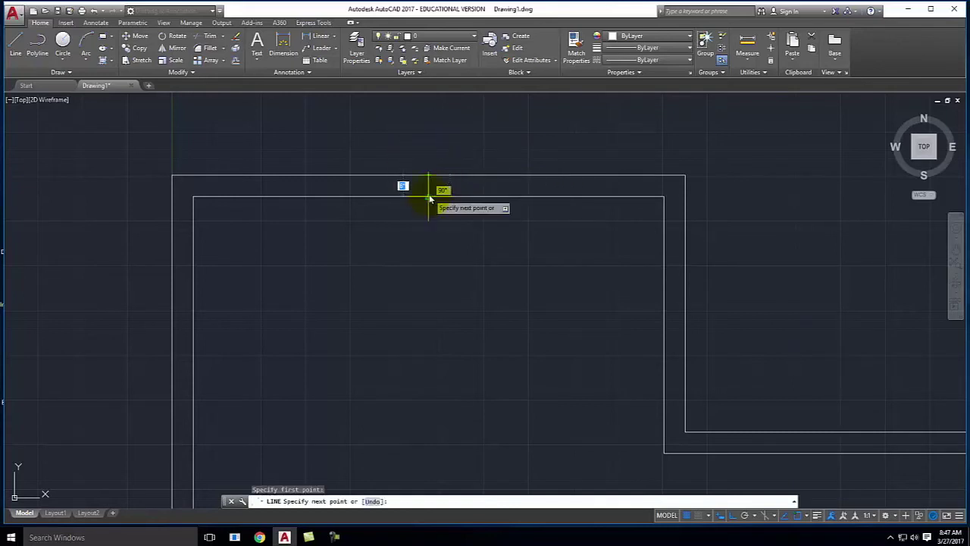
pyautogui.click(429, 197)
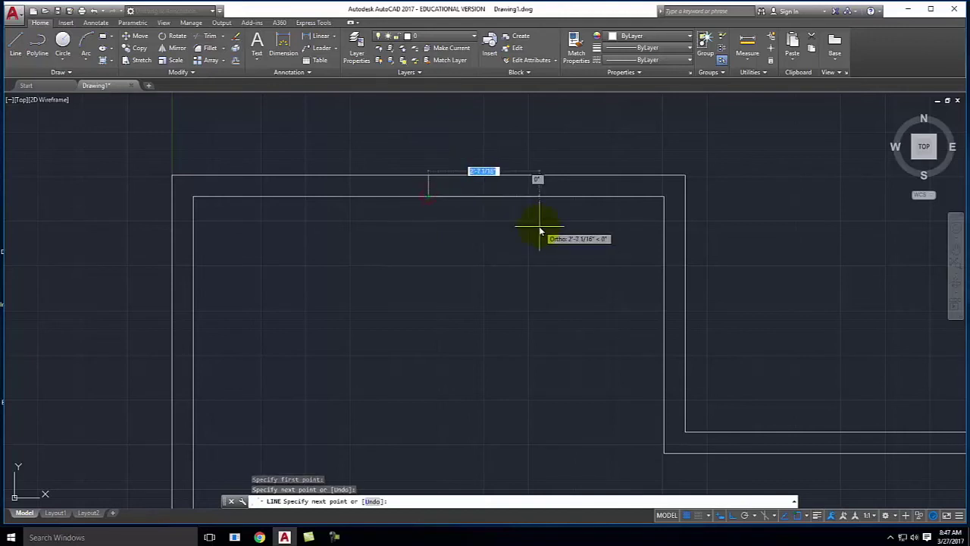
pyautogui.press('Return')
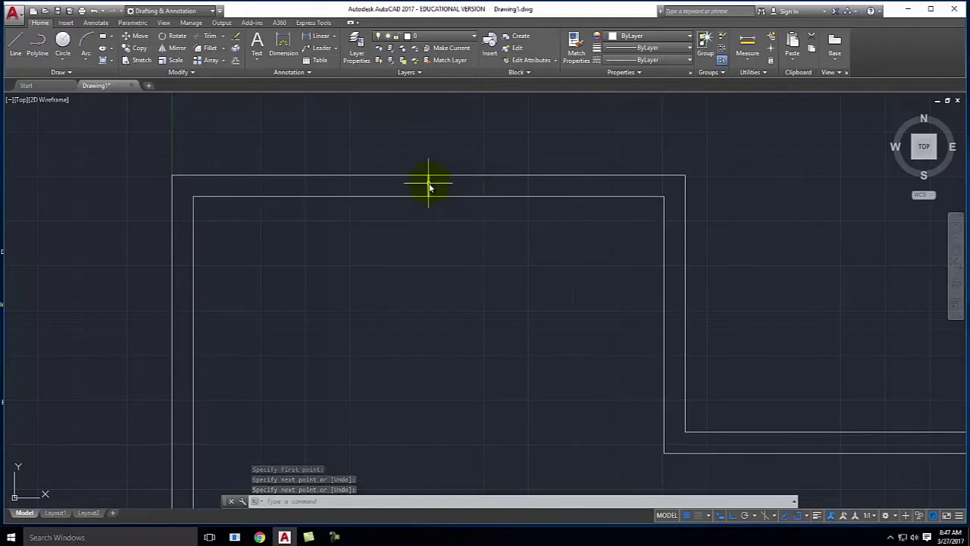
pyautogui.click(236, 63)
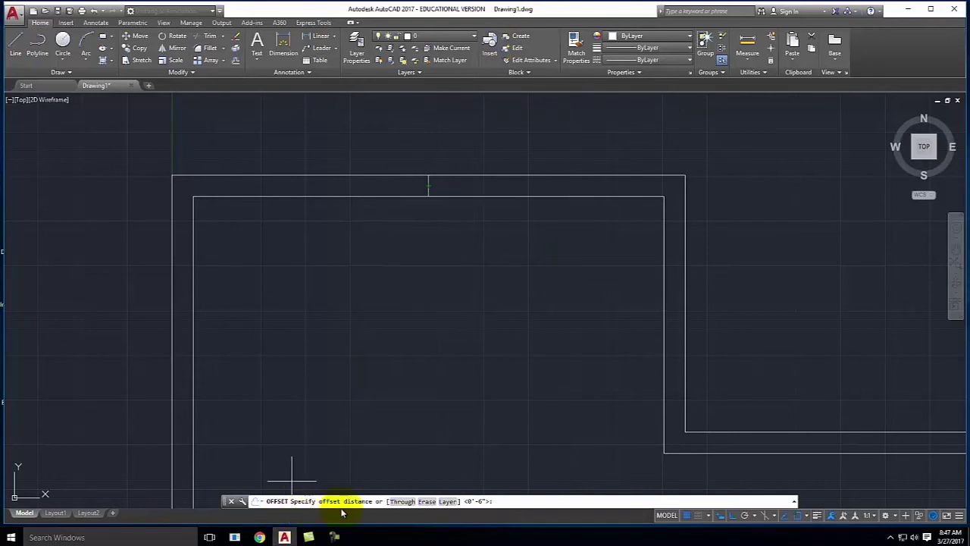
# Step: Offset the short midpoint line 18 to the right as the second window jamb
pyautogui.write('18')
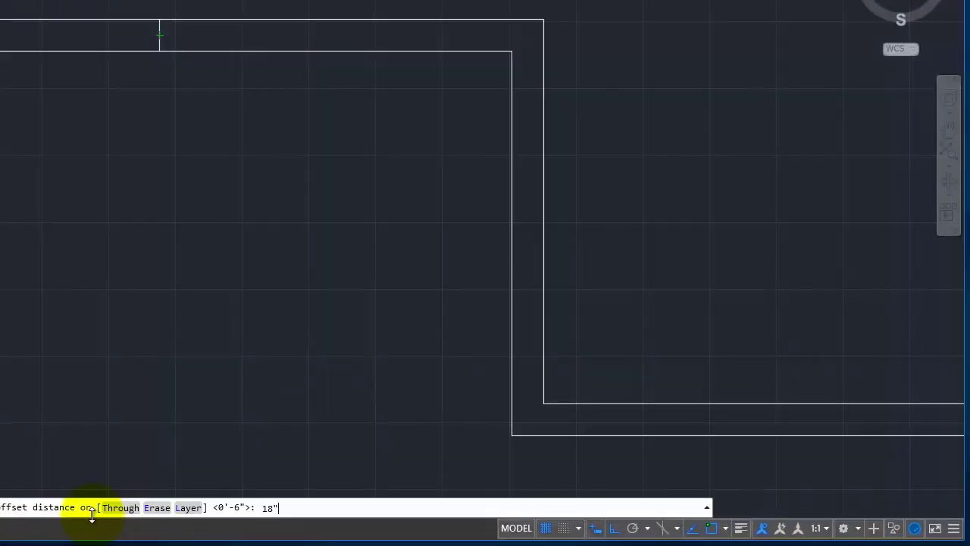
pyautogui.press('Return')
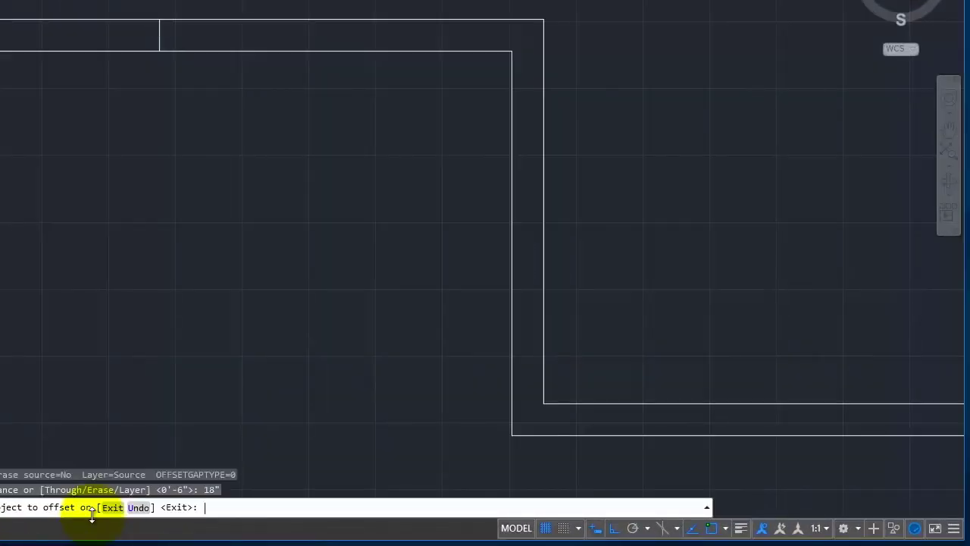
pyautogui.click(160, 39)
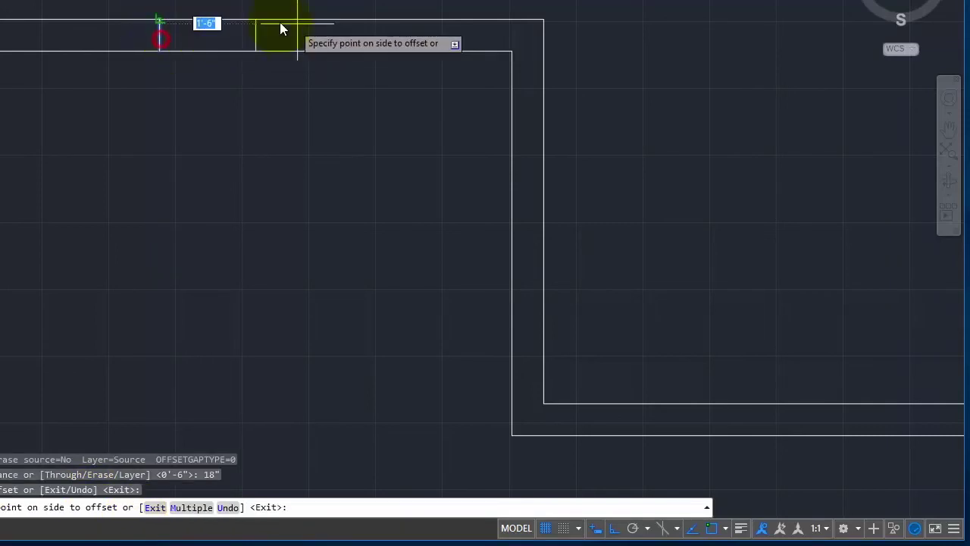
pyautogui.click(331, 107)
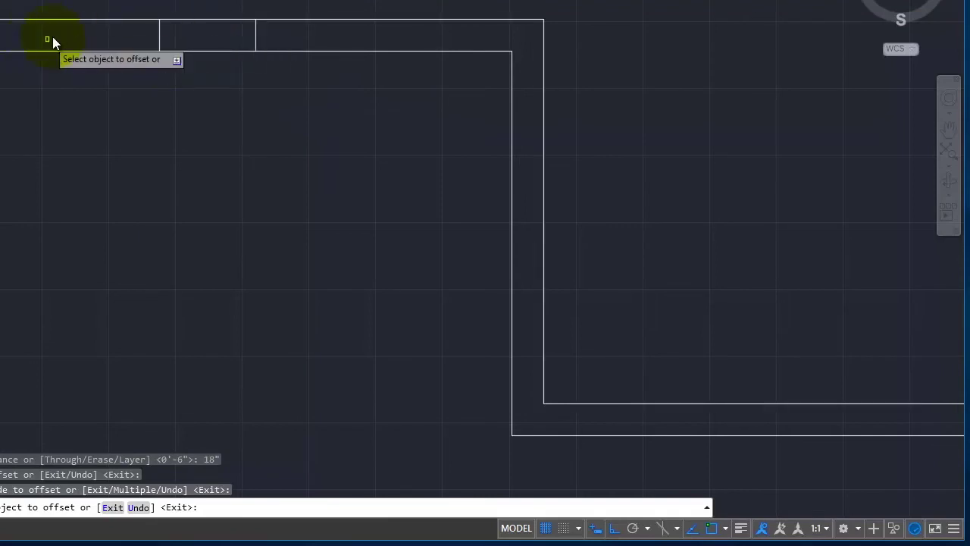
pyautogui.press('Escape')
pyautogui.write('OFF')
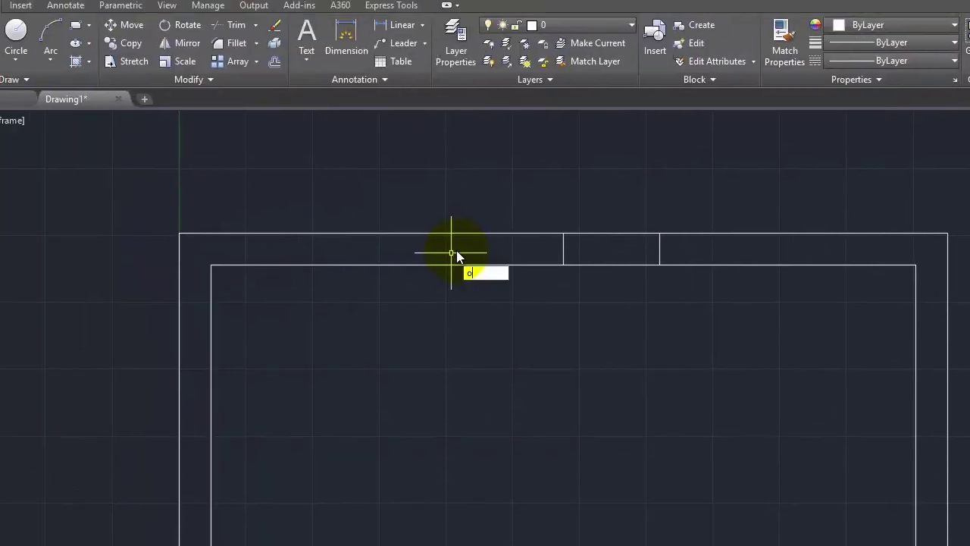
pyautogui.press('Return')
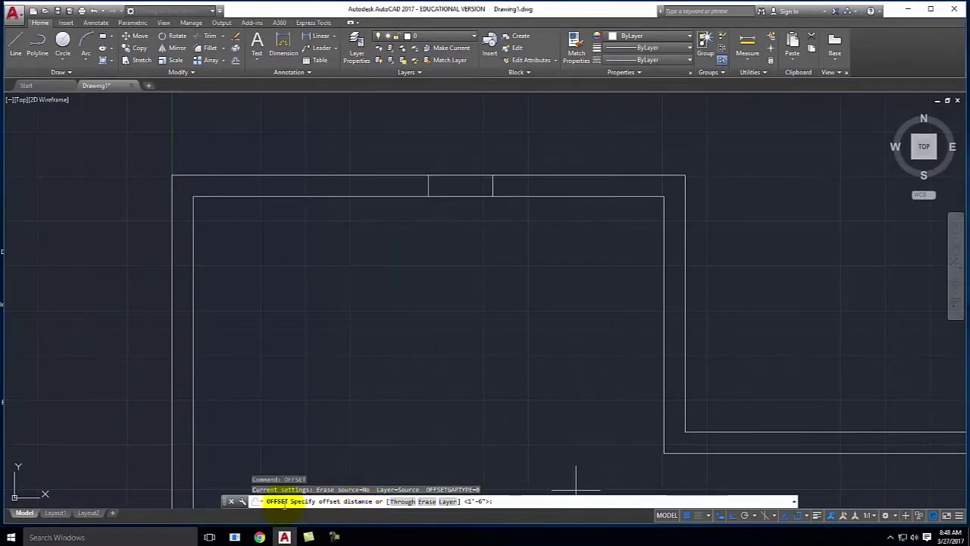
# Step: Offset the left window jamb line 1'6" to its left, adding a third jamb line
pyautogui.click(504, 500)
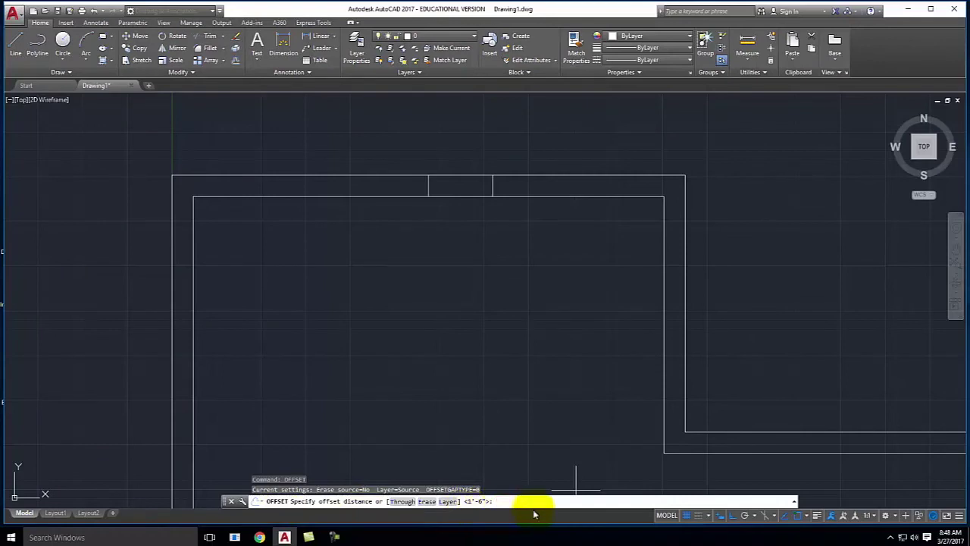
pyautogui.write('1\'6"')
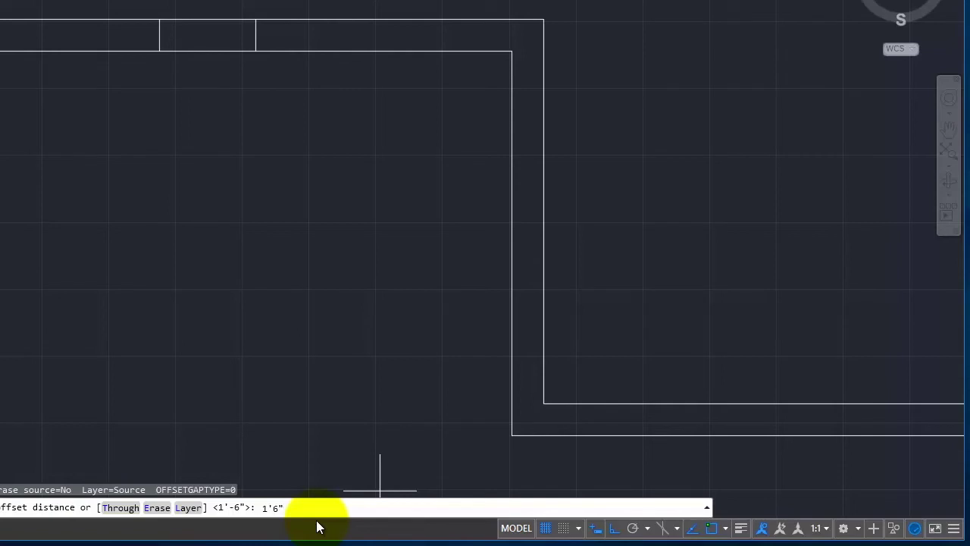
pyautogui.press('Return')
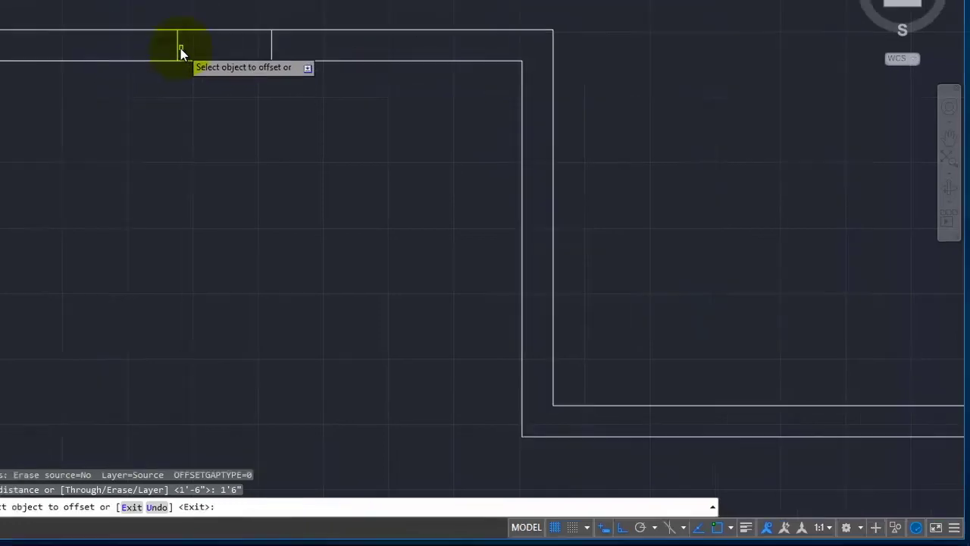
pyautogui.click(179, 51)
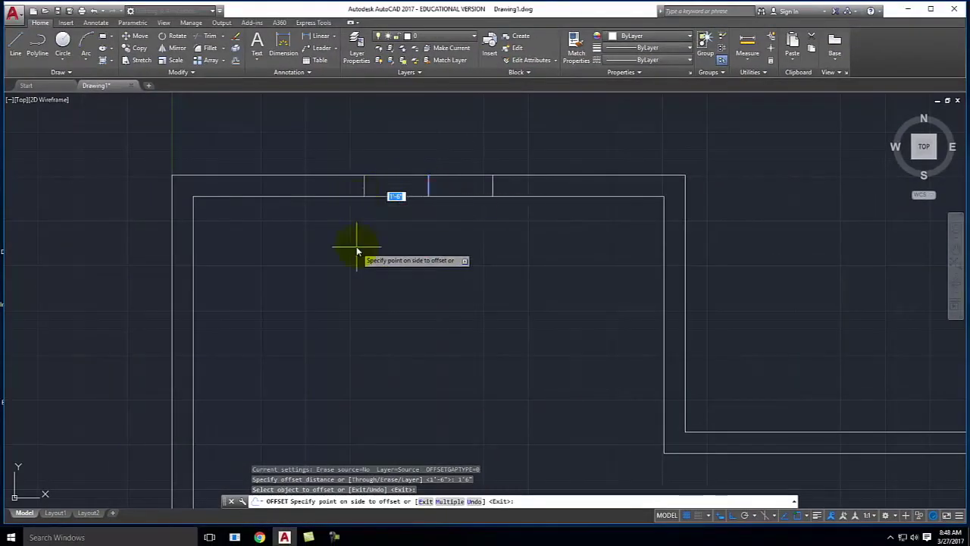
pyautogui.click(357, 253)
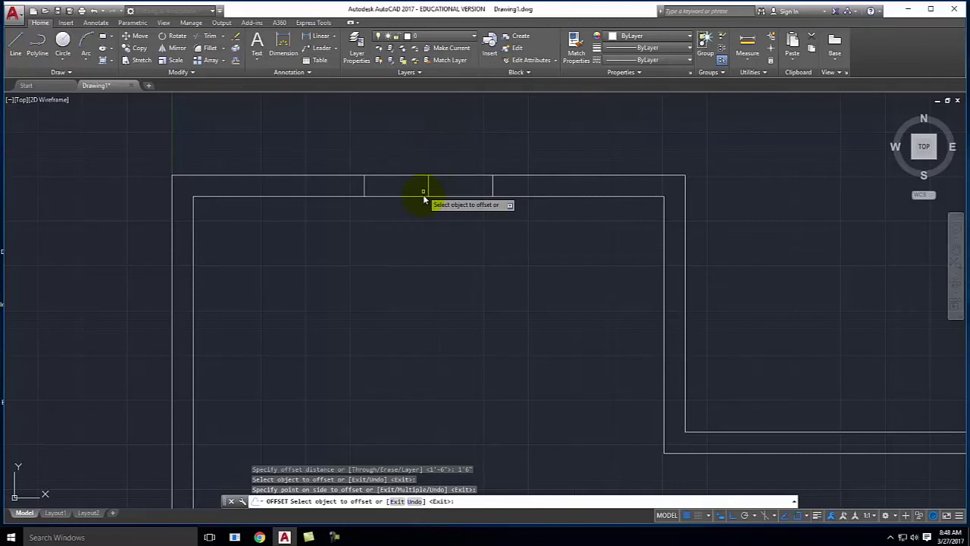
pyautogui.press('Return')
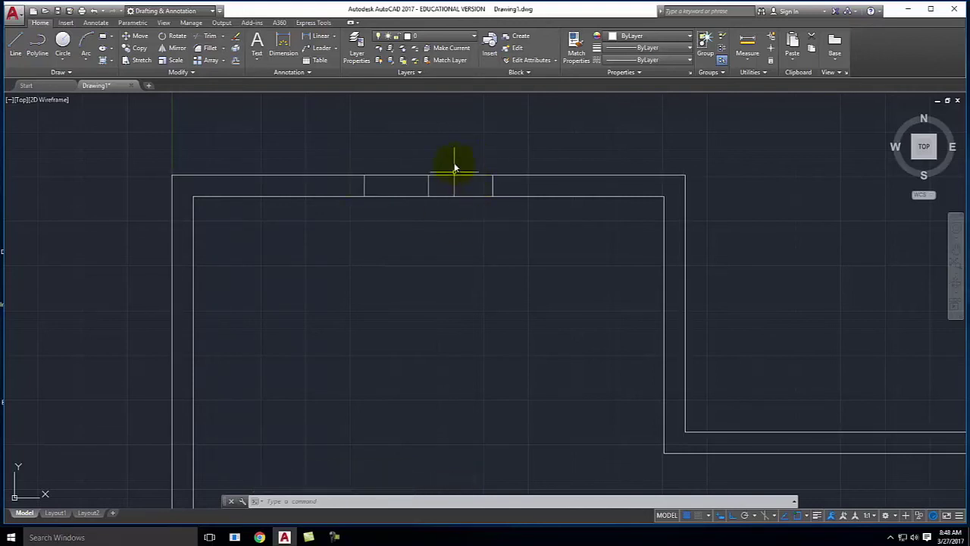
# Step: Start Trim using the three jamb lines and top wall lines as cutting edges
pyautogui.click(211, 37)
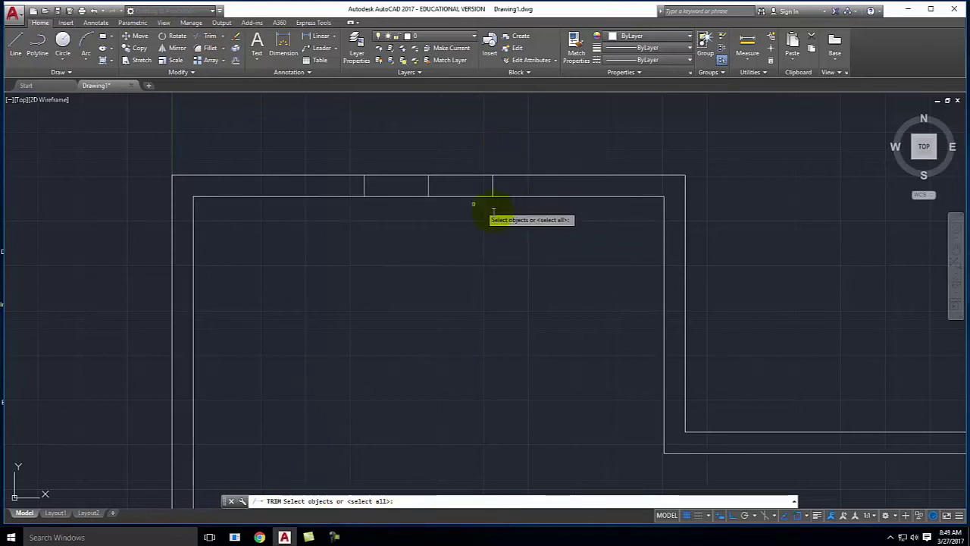
pyautogui.click(351, 150)
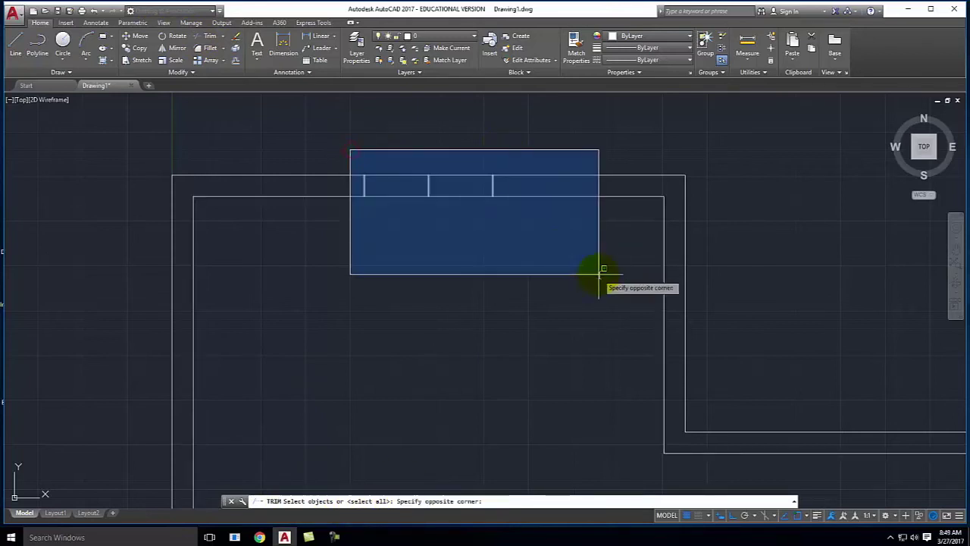
pyautogui.click(598, 273)
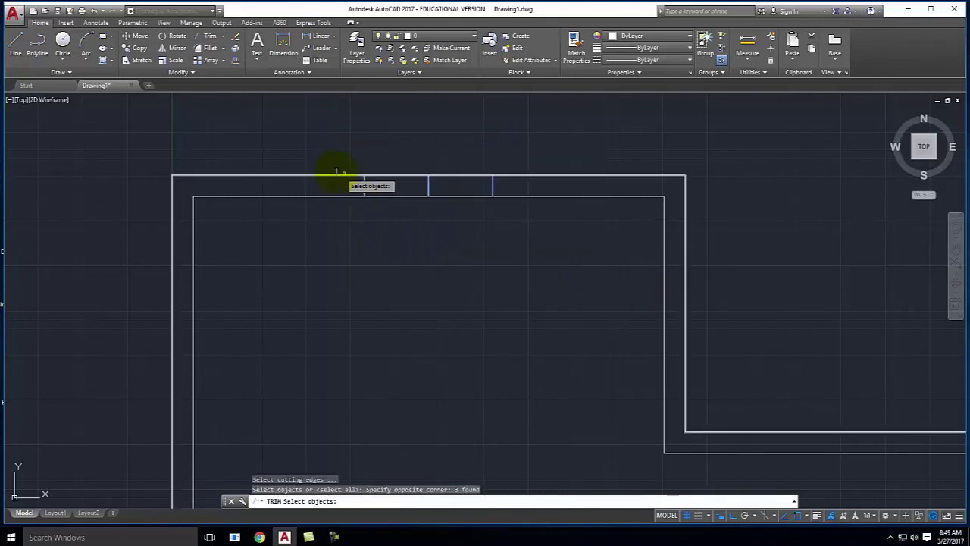
pyautogui.click(548, 220)
pyautogui.click(316, 134)
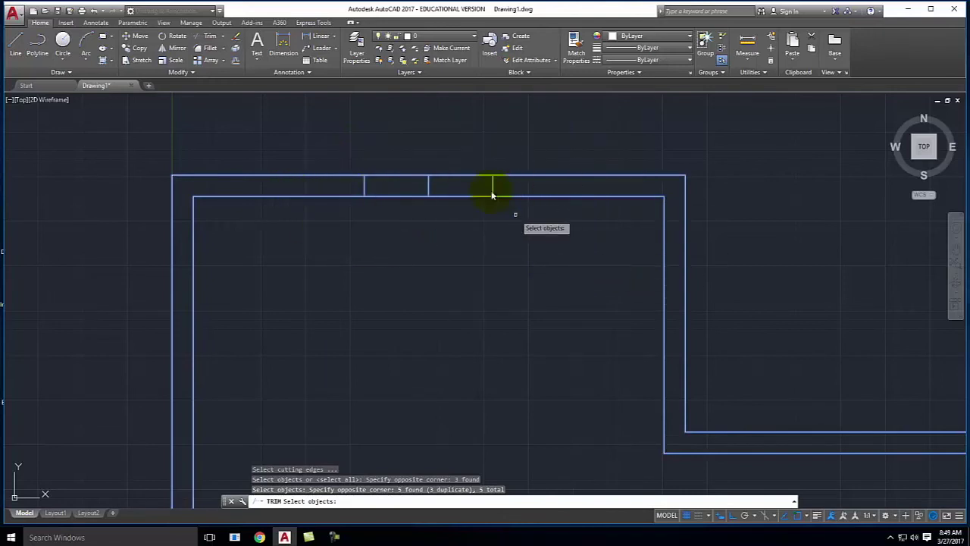
pyautogui.press('Return')
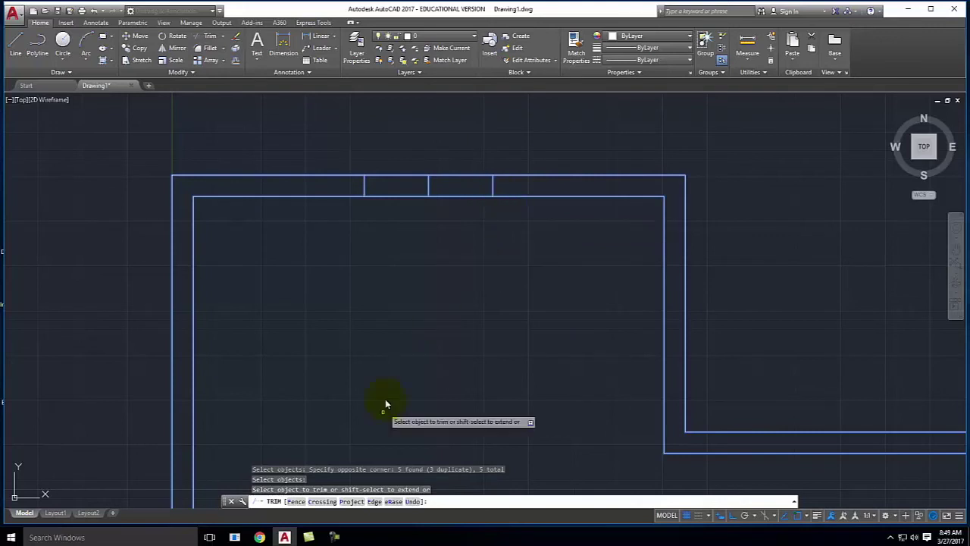
# Step: Trim the outer and inner wall lines out of the opening and delete the middle jamb
pyautogui.click(387, 175)
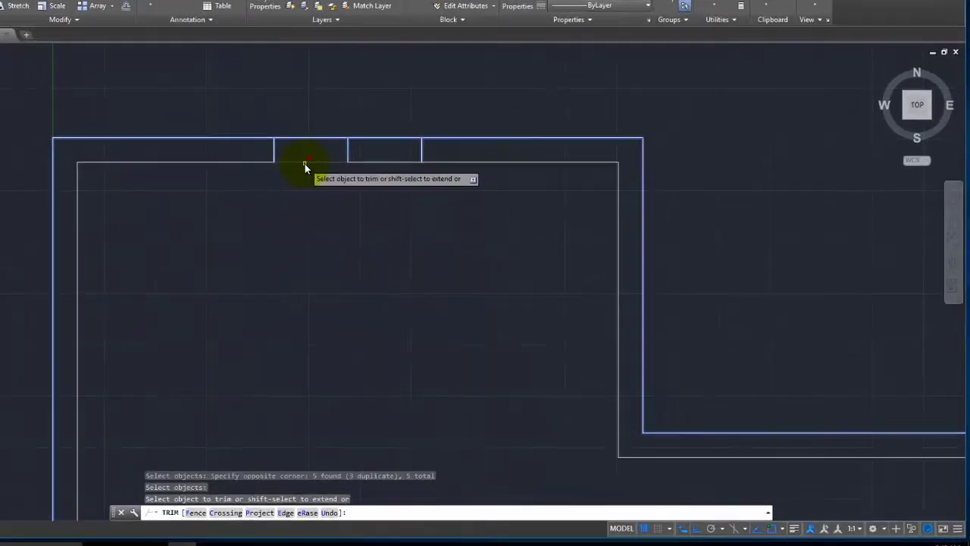
pyautogui.click(109, 50)
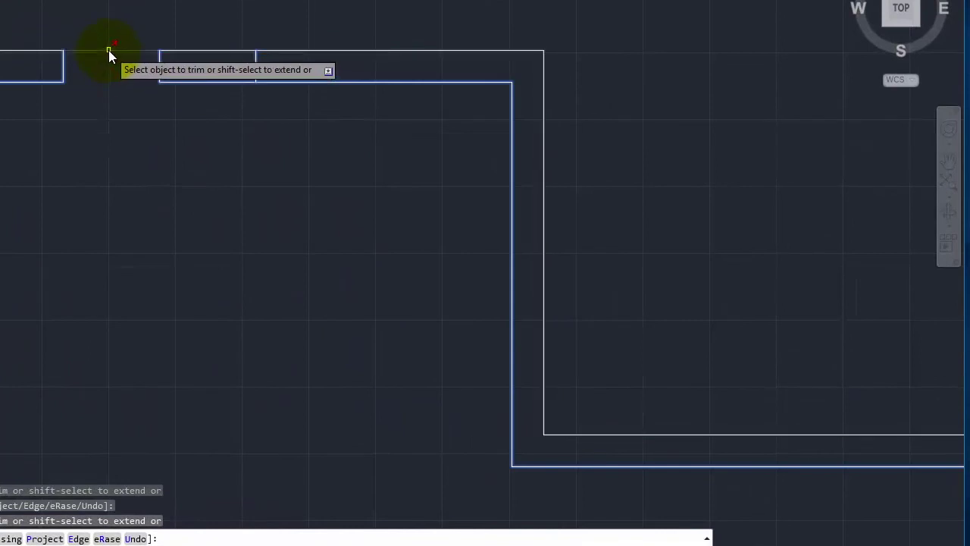
pyautogui.click(200, 50)
pyautogui.click(211, 80)
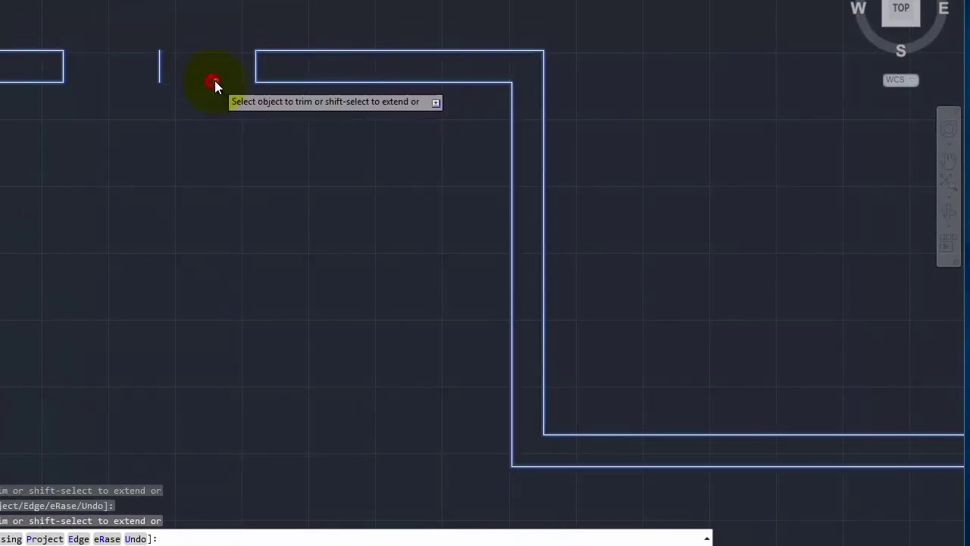
pyautogui.click(159, 61)
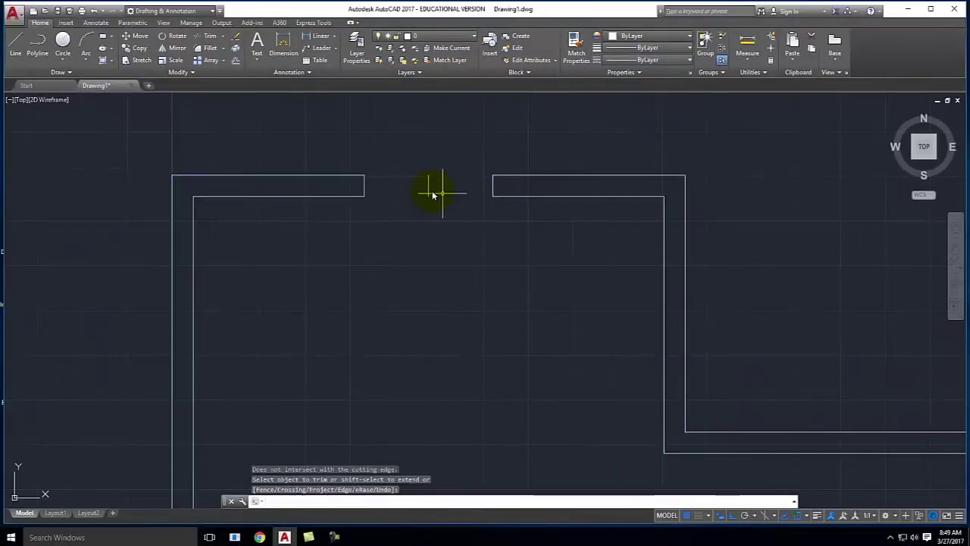
pyautogui.press('Escape')
pyautogui.click(428, 185)
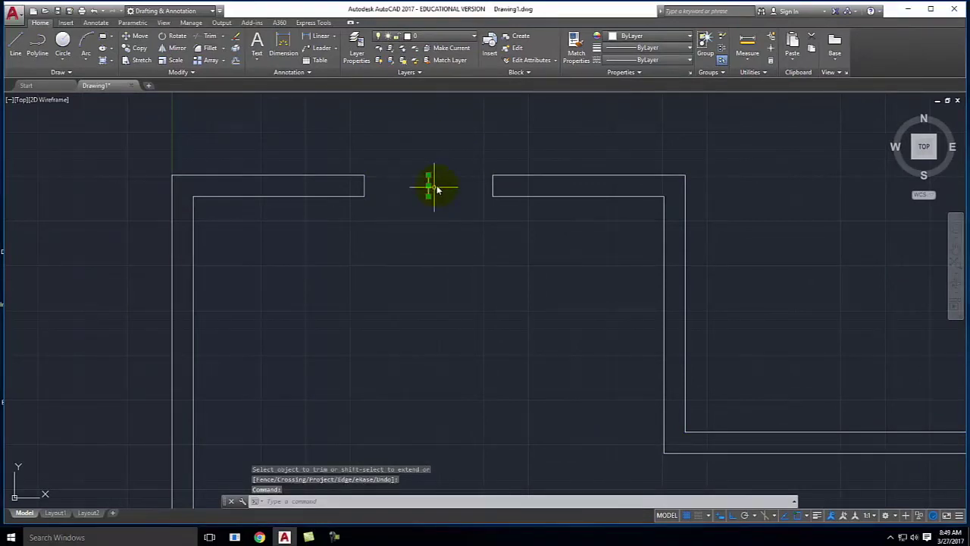
pyautogui.press('Delete')
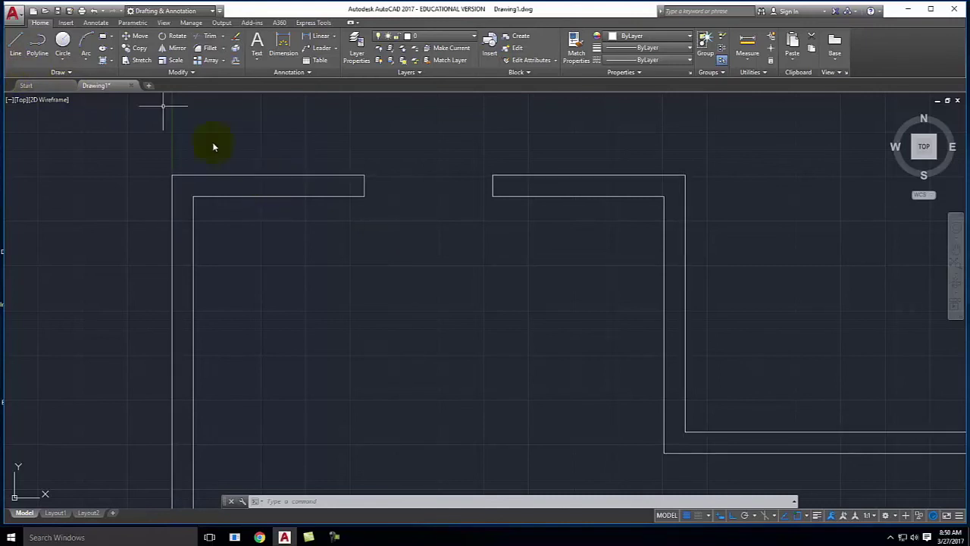
# Step: Draw a trial jamb line 18" from the outer corner, then delete the stray short line
pyautogui.click(14, 44)
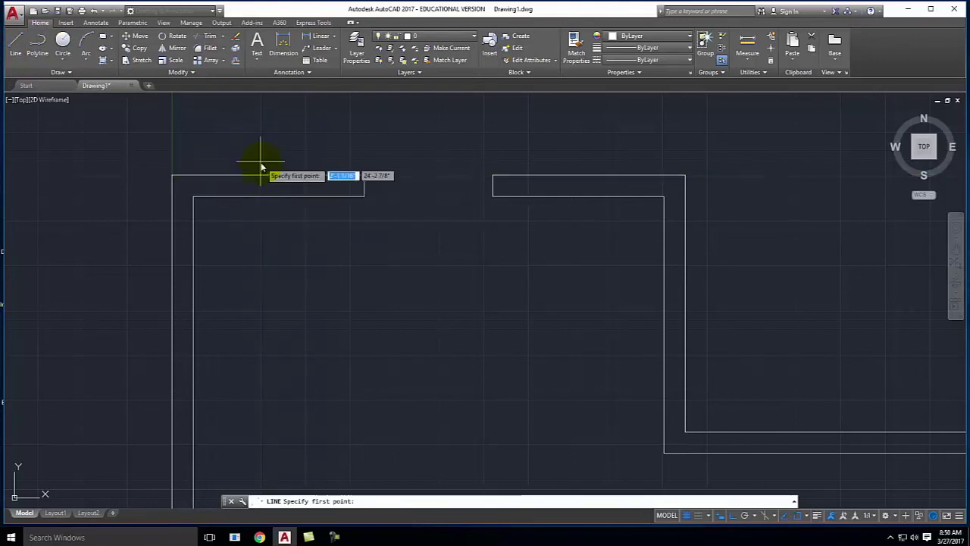
pyautogui.click(172, 177)
pyautogui.write('1')
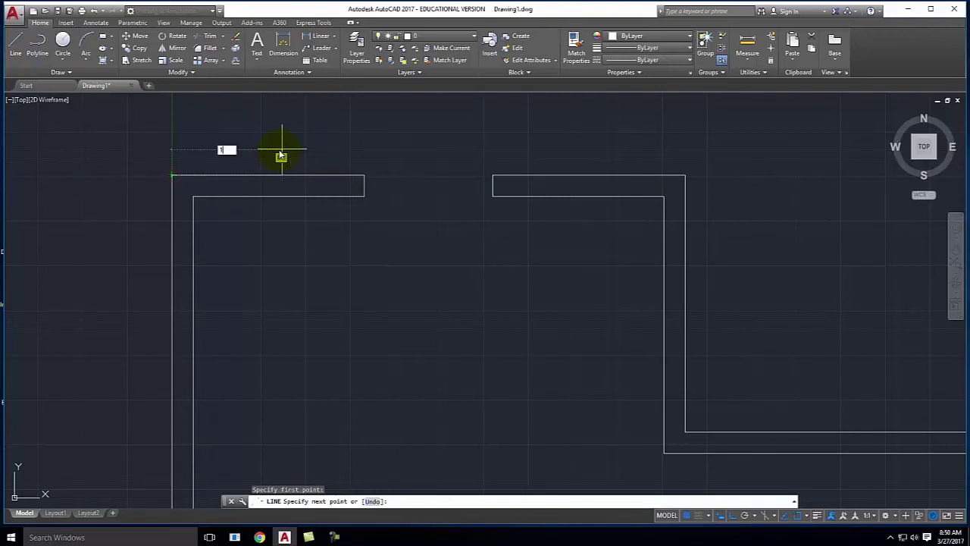
pyautogui.write('8"')
pyautogui.press('Return')
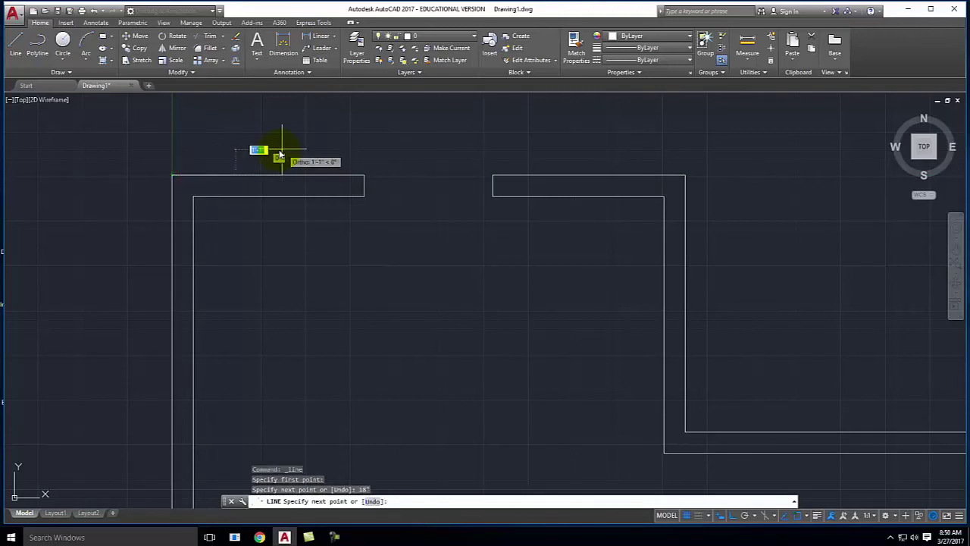
pyautogui.click(236, 197)
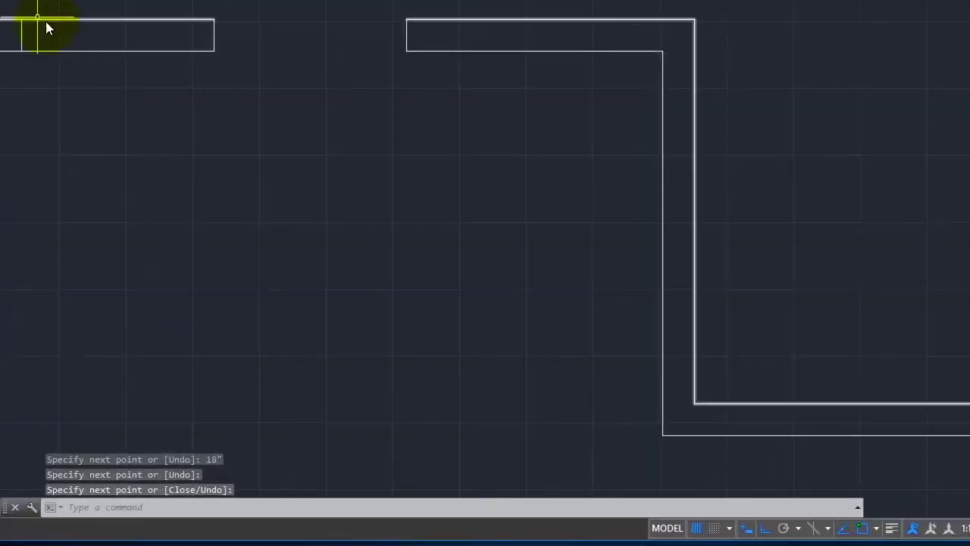
pyautogui.press('Return')
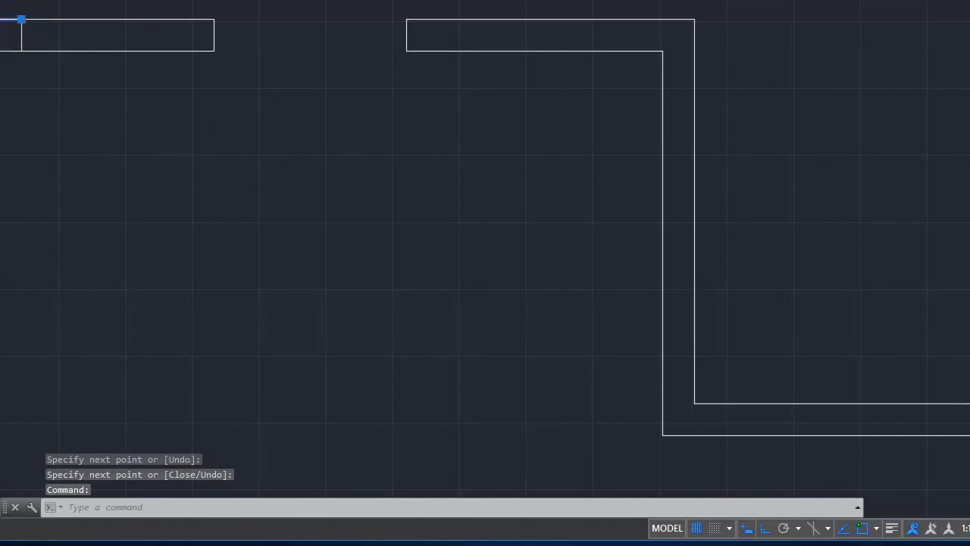
pyautogui.click(16, 14)
pyautogui.click(396, 336)
pyautogui.press('Delete')
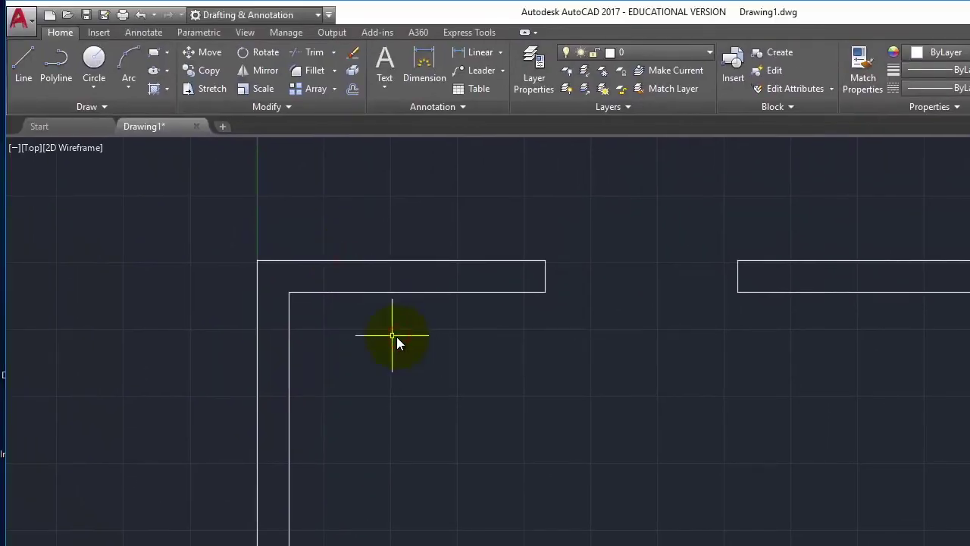
# Step: Draw a jamb line across the top wall's left segment, 18 from the outer corner
pyautogui.click(21, 64)
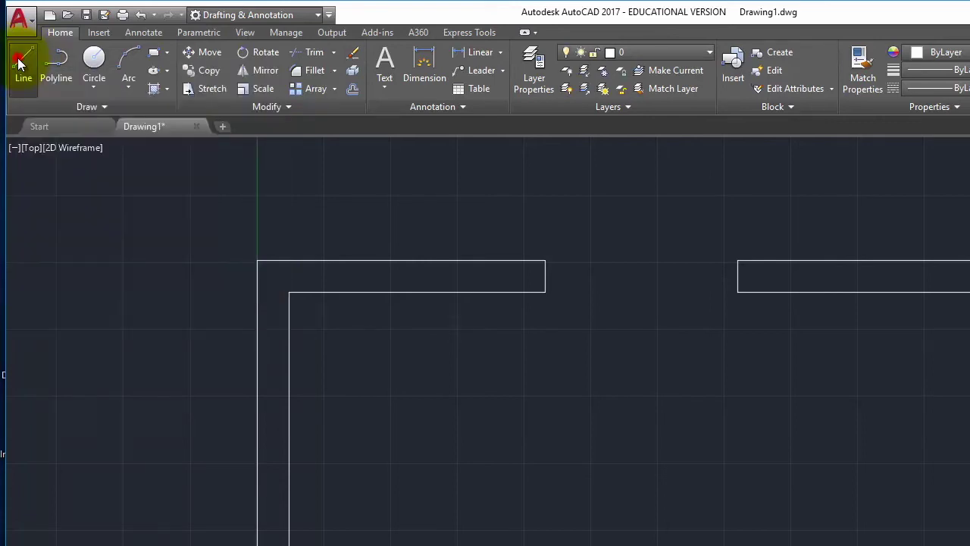
pyautogui.click(257, 260)
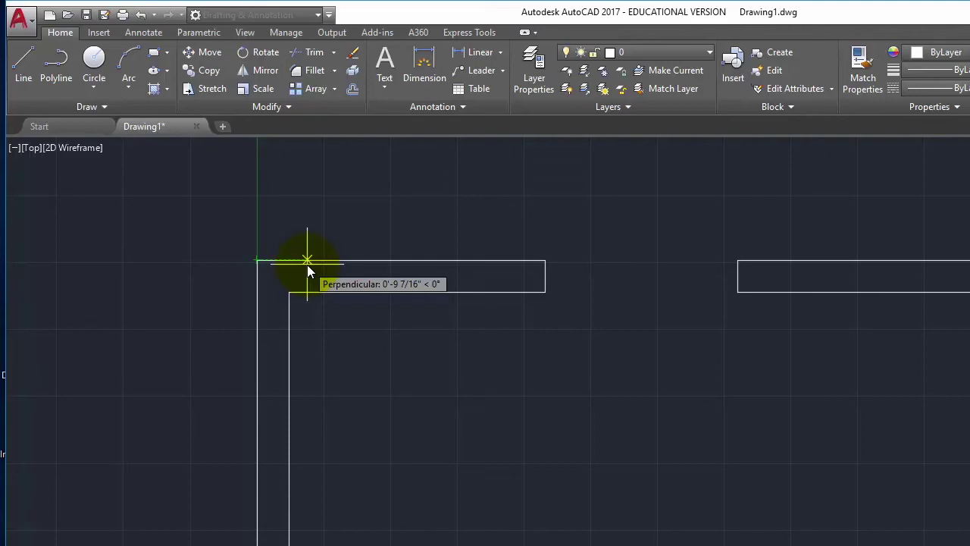
pyautogui.write('18')
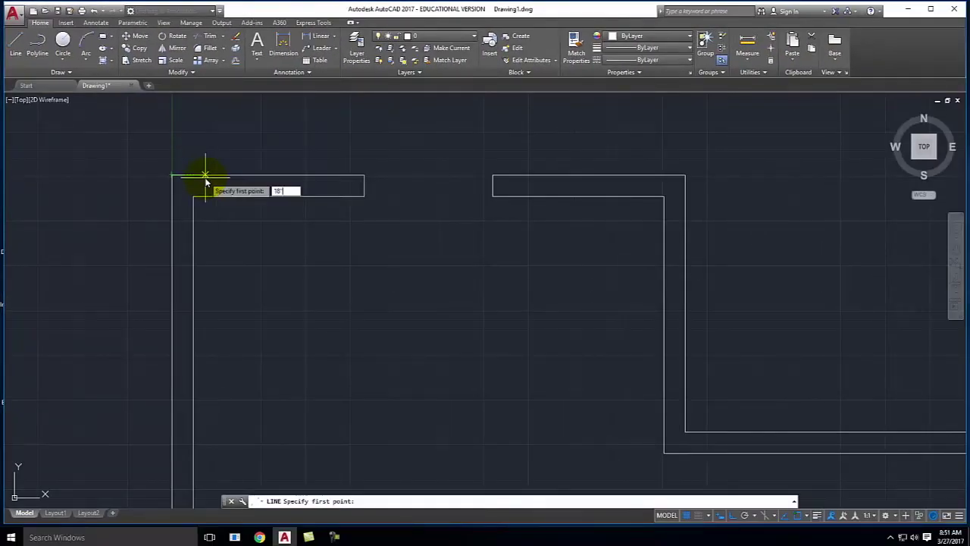
pyautogui.press('Return')
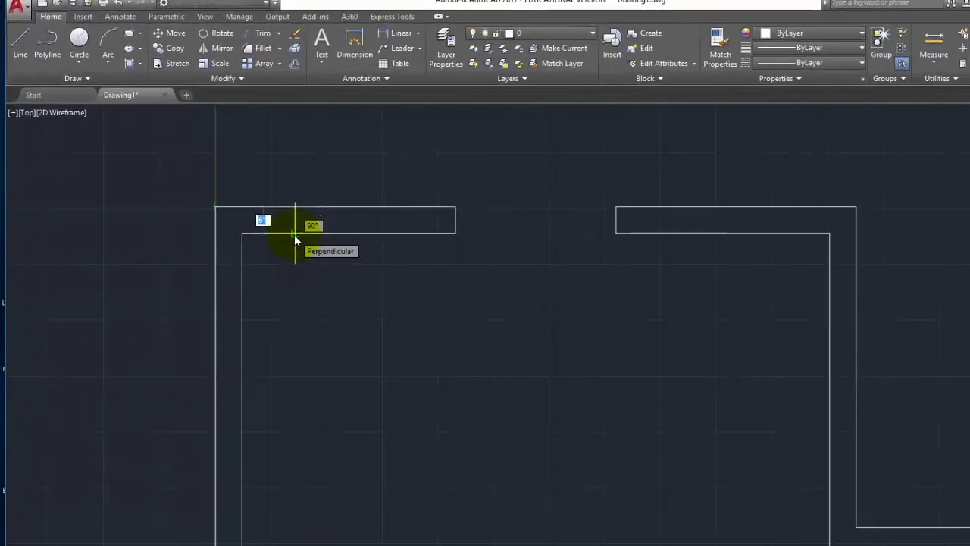
pyautogui.click(294, 234)
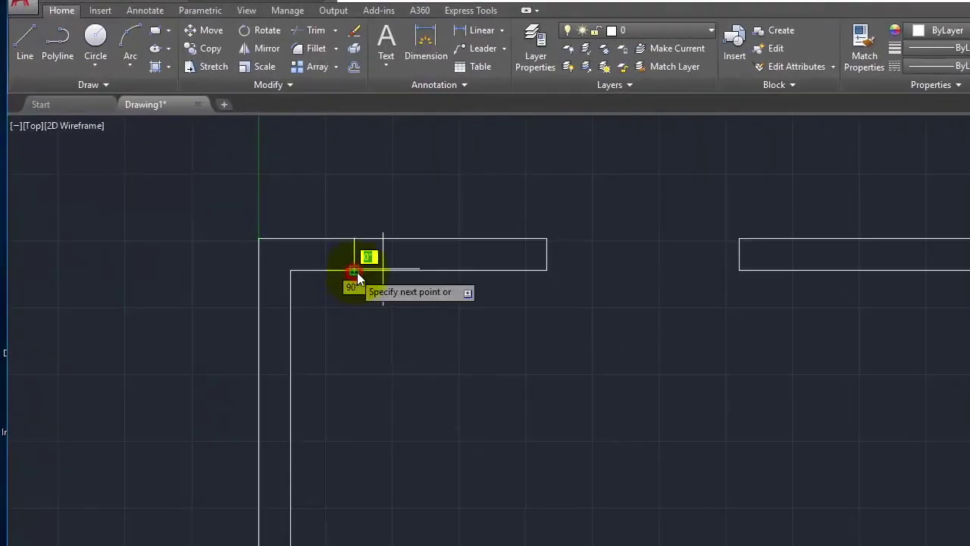
pyautogui.press('Return')
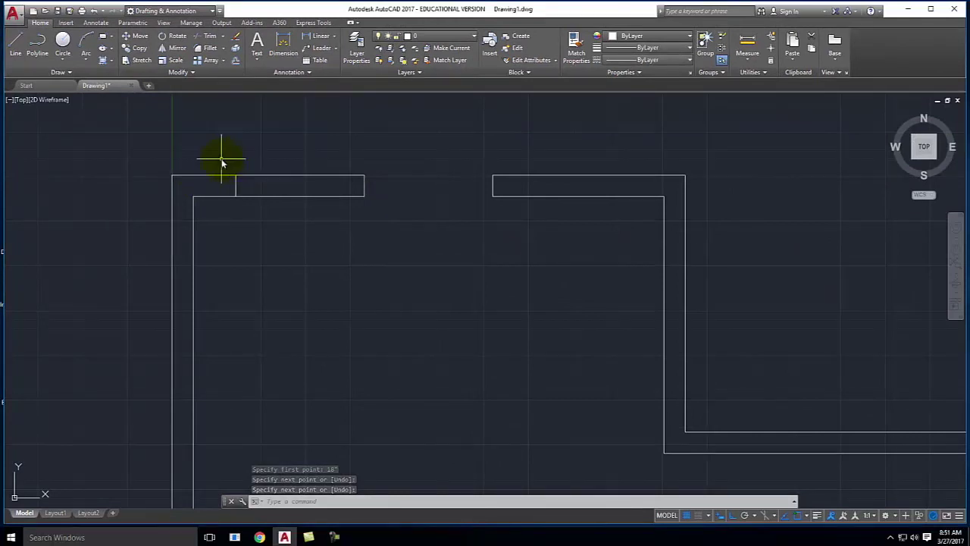
pyautogui.click(26, 42)
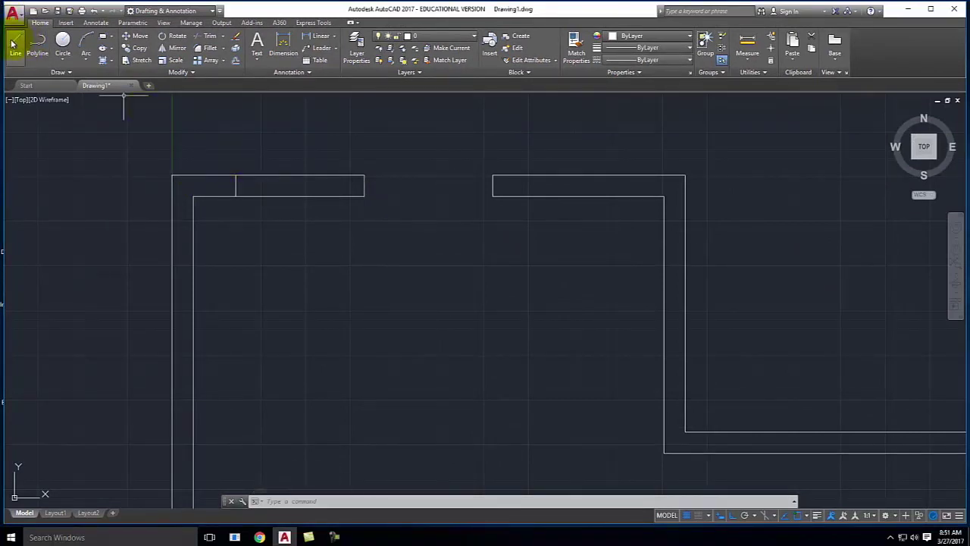
# Step: Draw the second left-window jamb 1' along the wall, perpendicular to the inner wall line
pyautogui.click(14, 44)
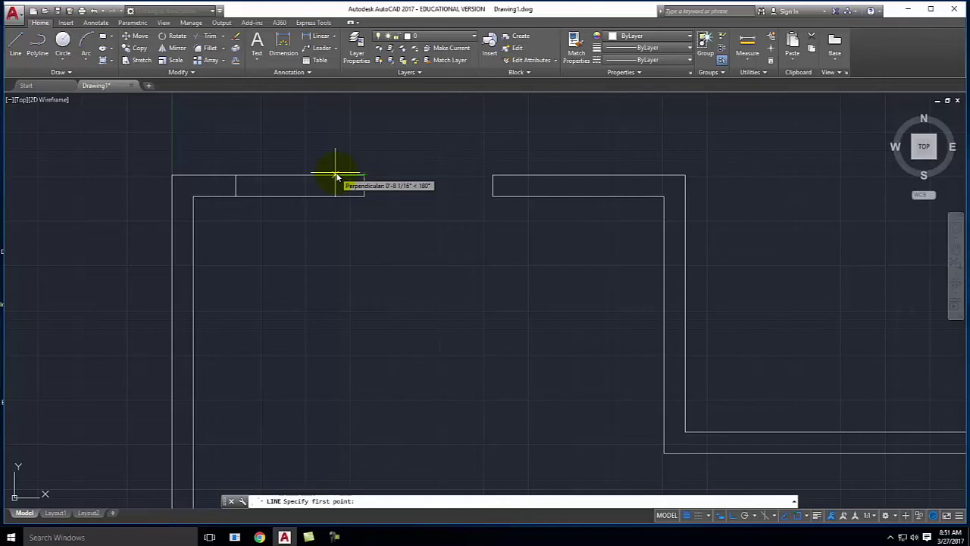
pyautogui.write("1'")
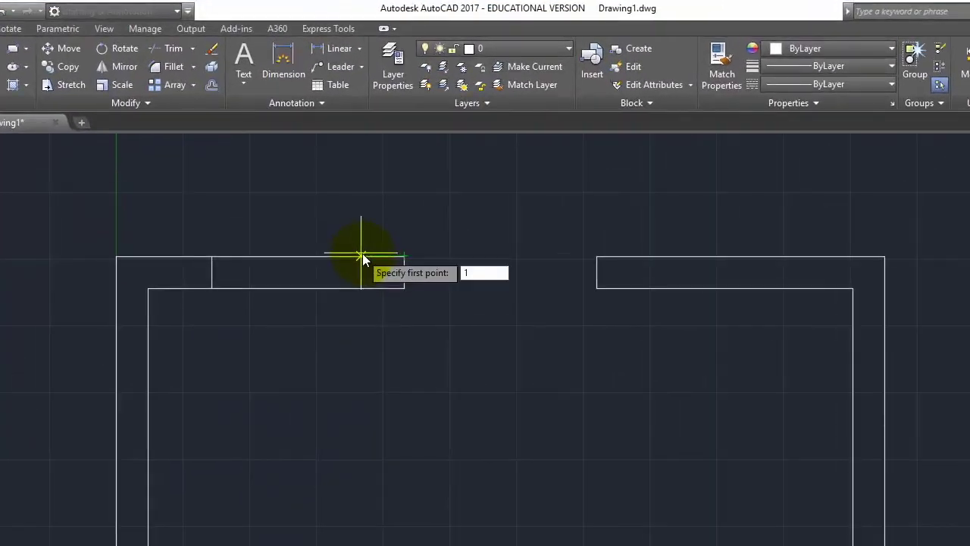
pyautogui.press('Return')
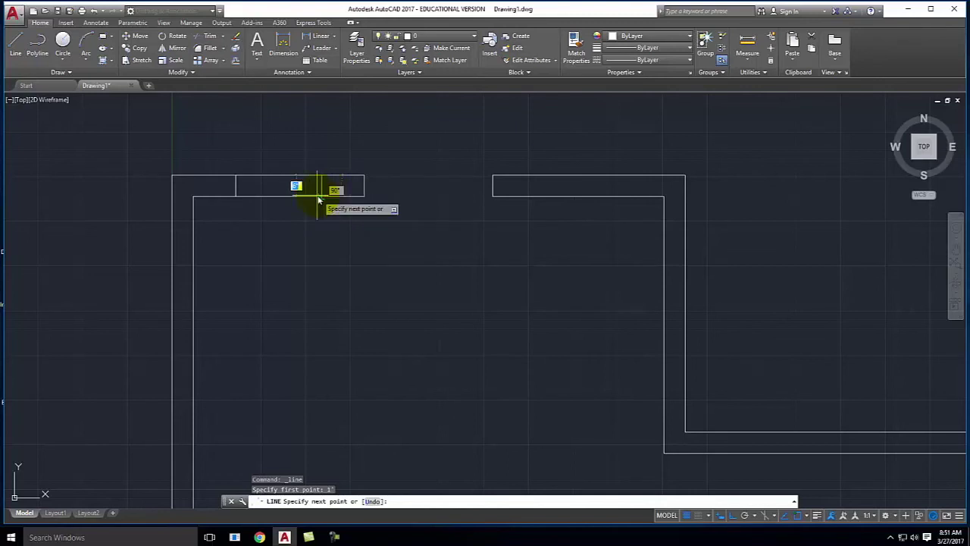
pyautogui.click(325, 197)
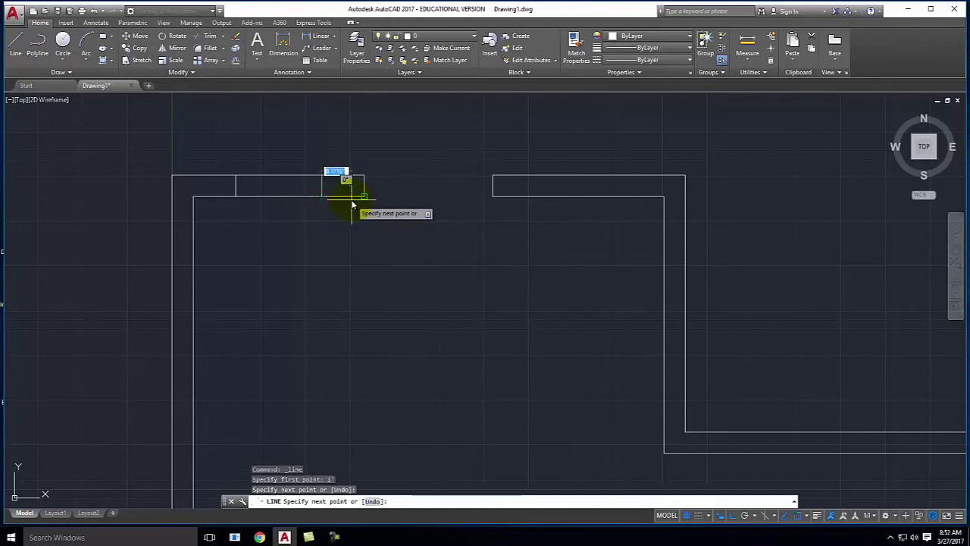
pyautogui.press('Return')
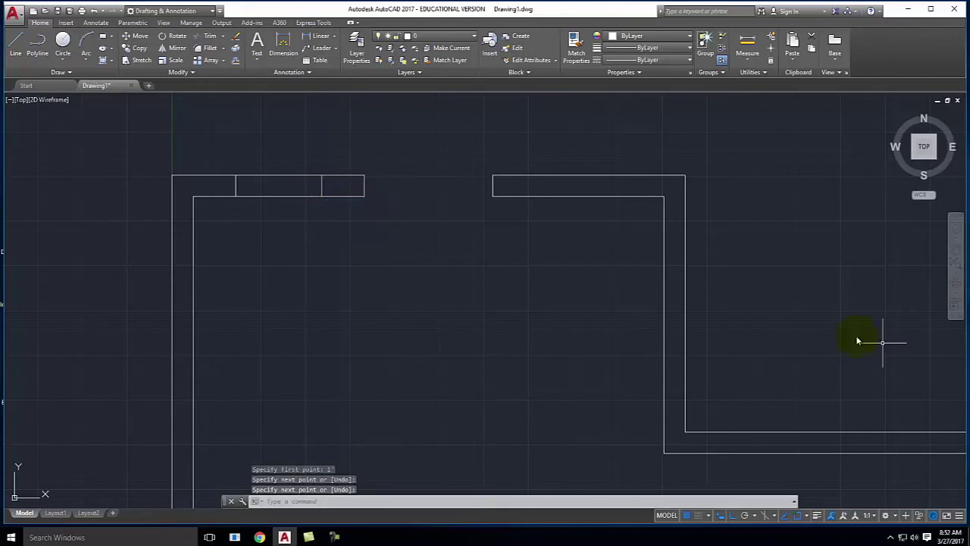
pyautogui.click(805, 516)
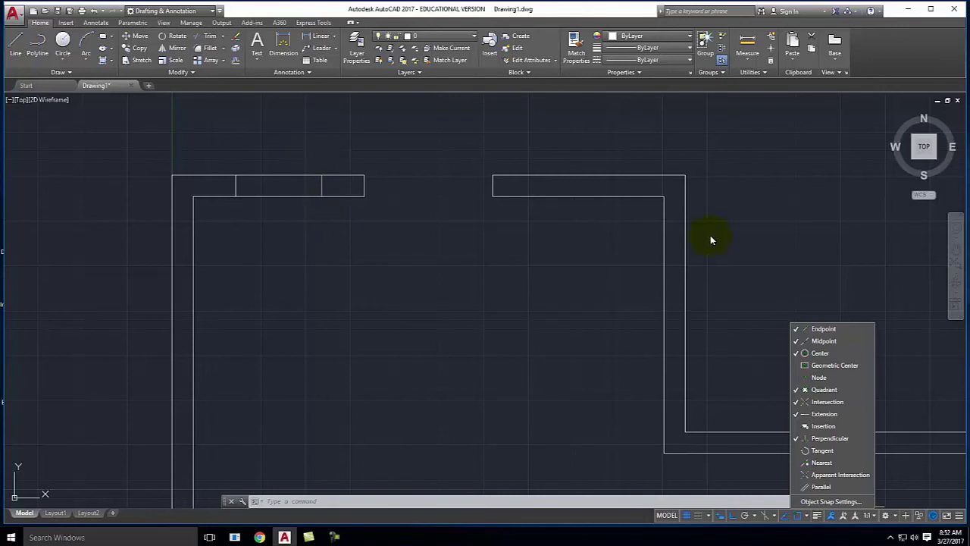
# Step: Draw the right window's first jamb across the top wall, 18 in from the right corner
pyautogui.click(759, 233)
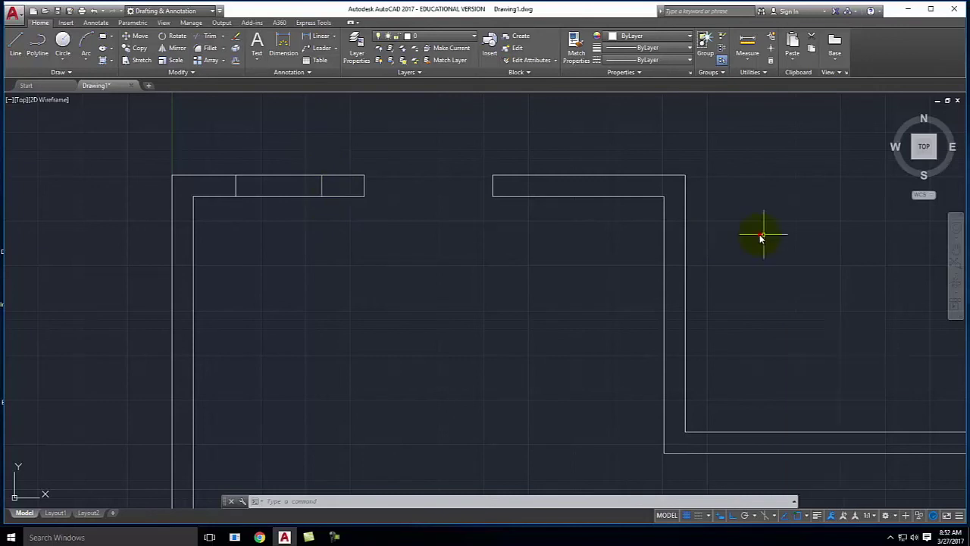
pyautogui.click(16, 44)
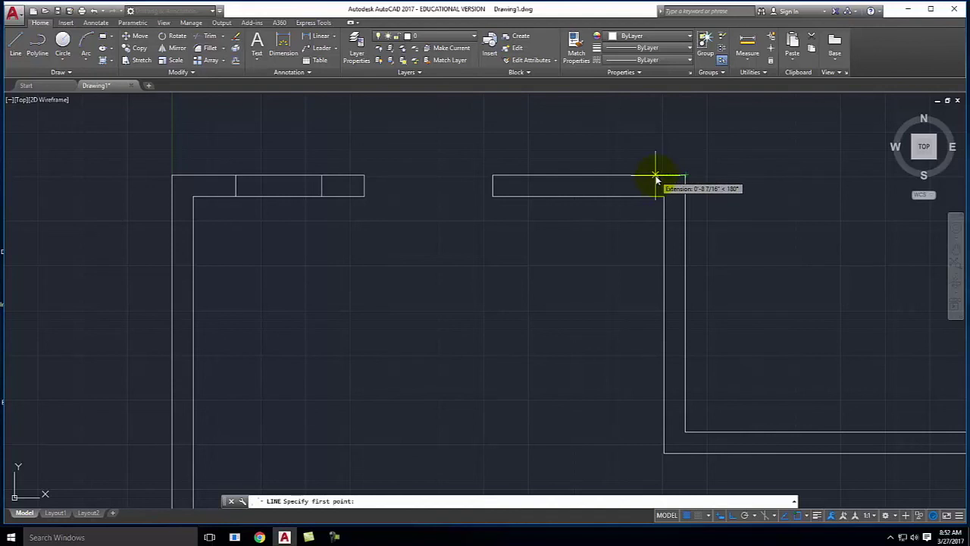
pyautogui.write('118')
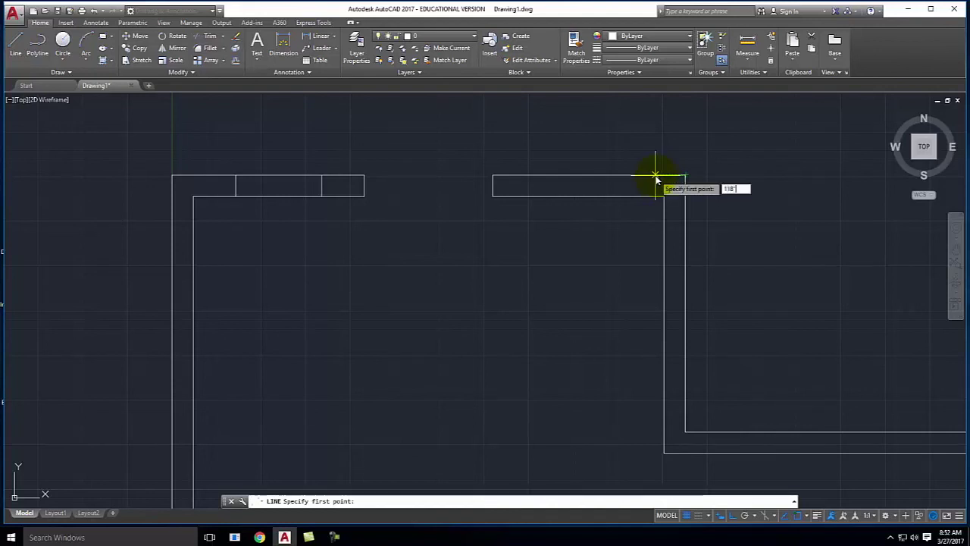
pyautogui.press('Return')
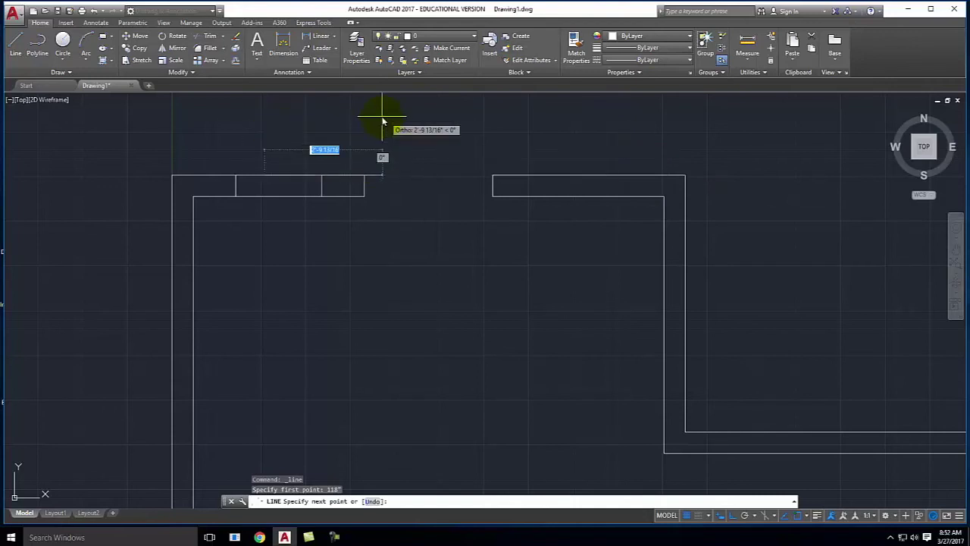
pyautogui.press('Escape')
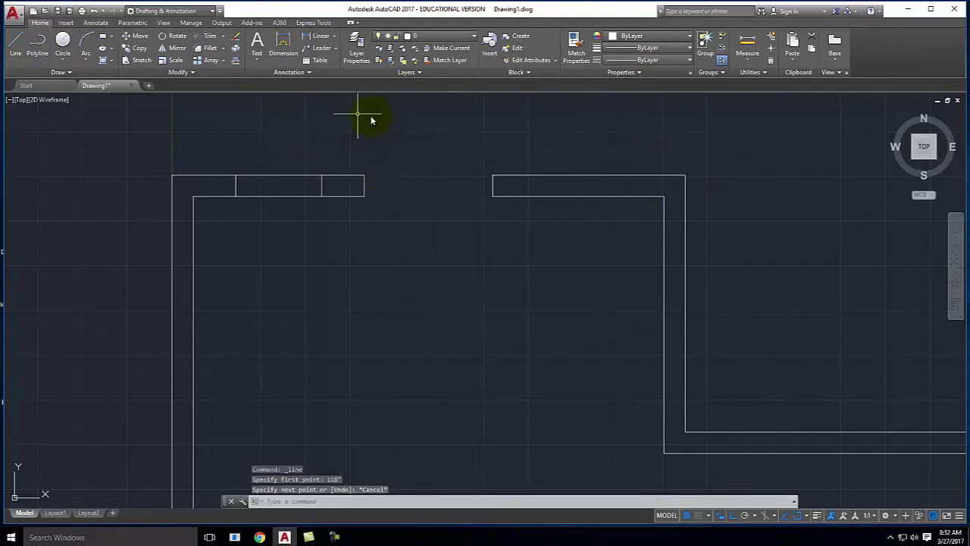
pyautogui.click(15, 47)
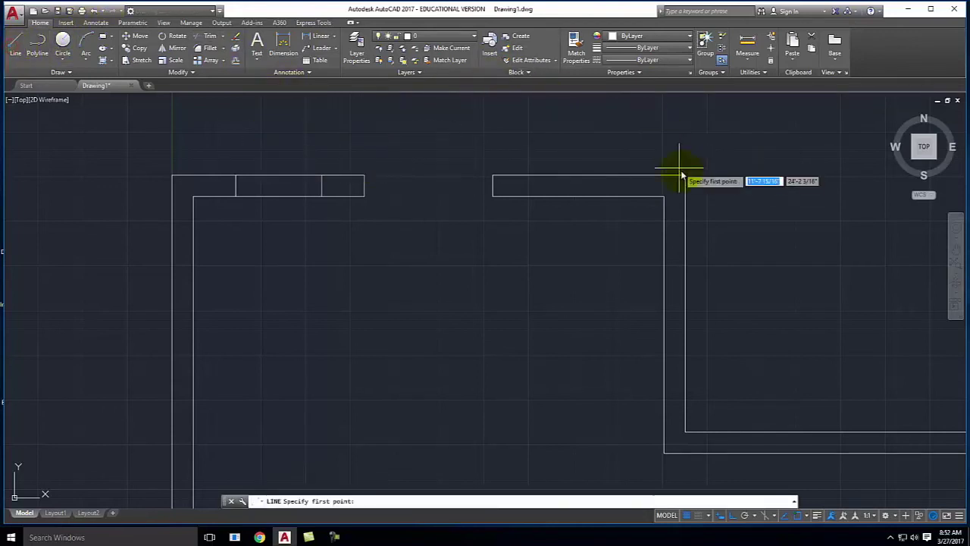
pyautogui.write('18')
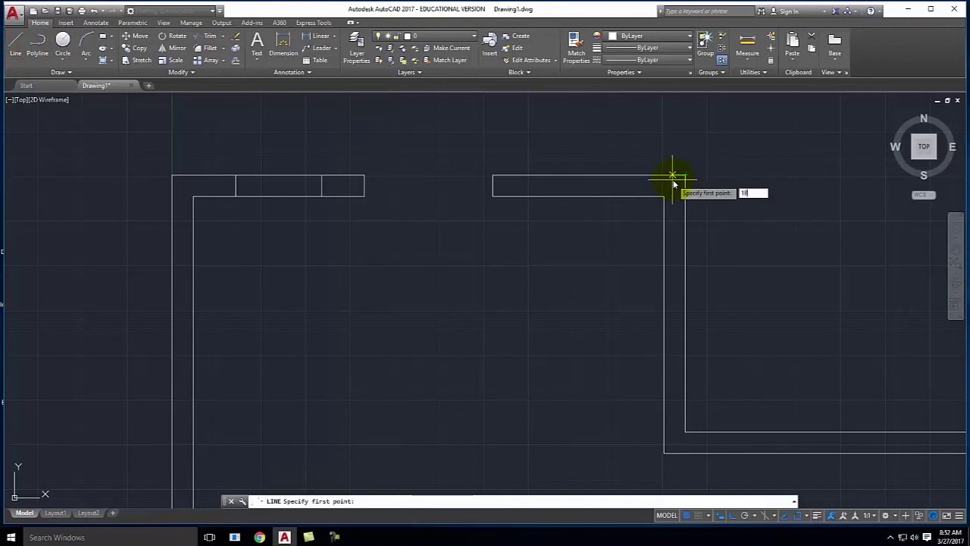
pyautogui.press('Return')
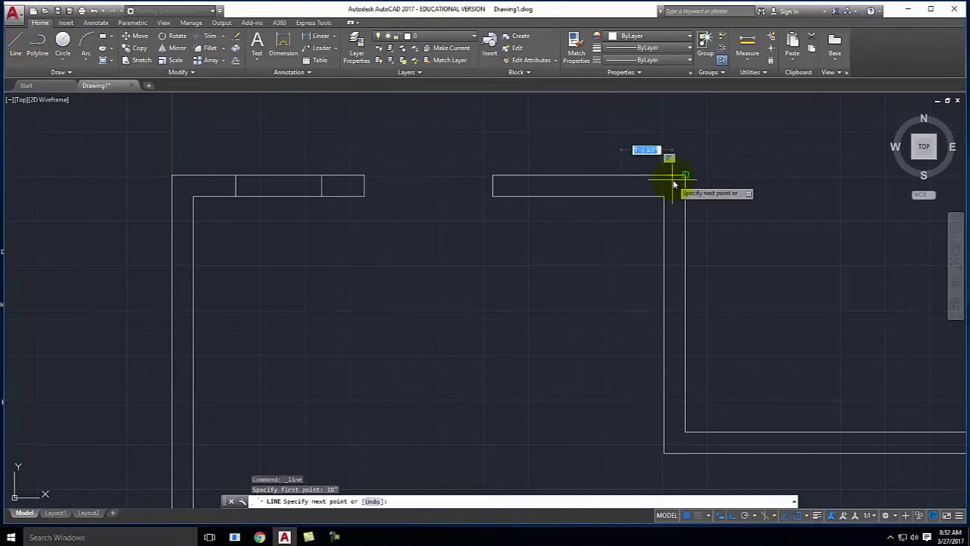
pyautogui.click(622, 197)
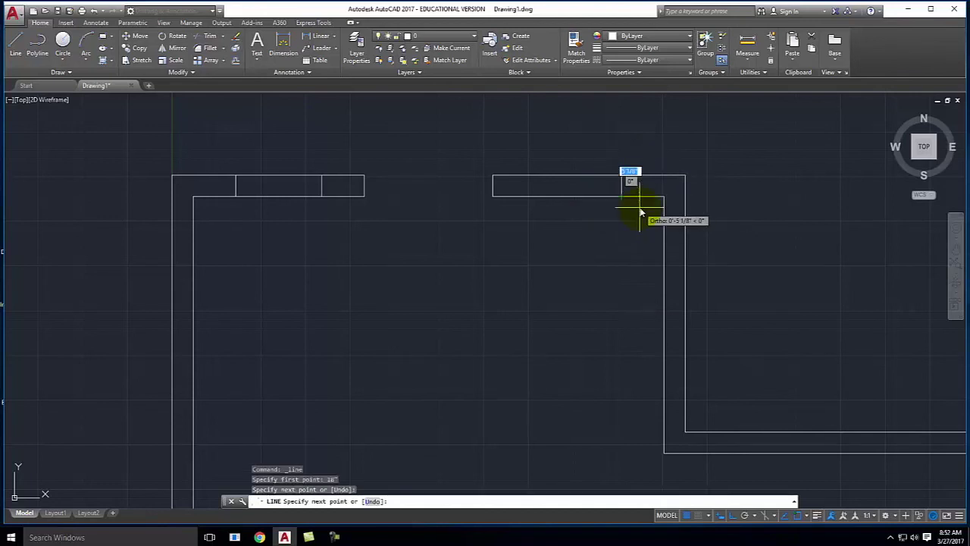
pyautogui.press('Return')
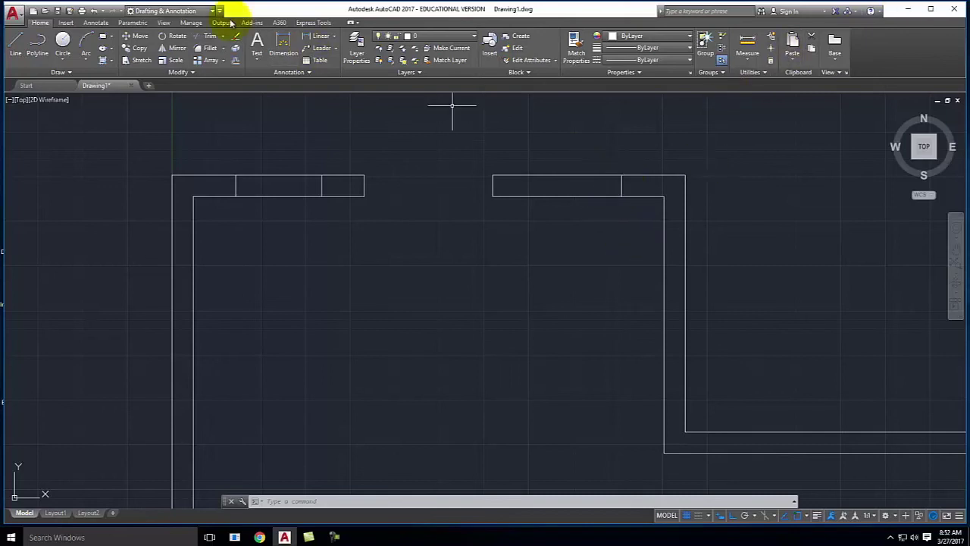
# Step: Offset the right jamb line 2' to its left to frame the right window
pyautogui.click(236, 60)
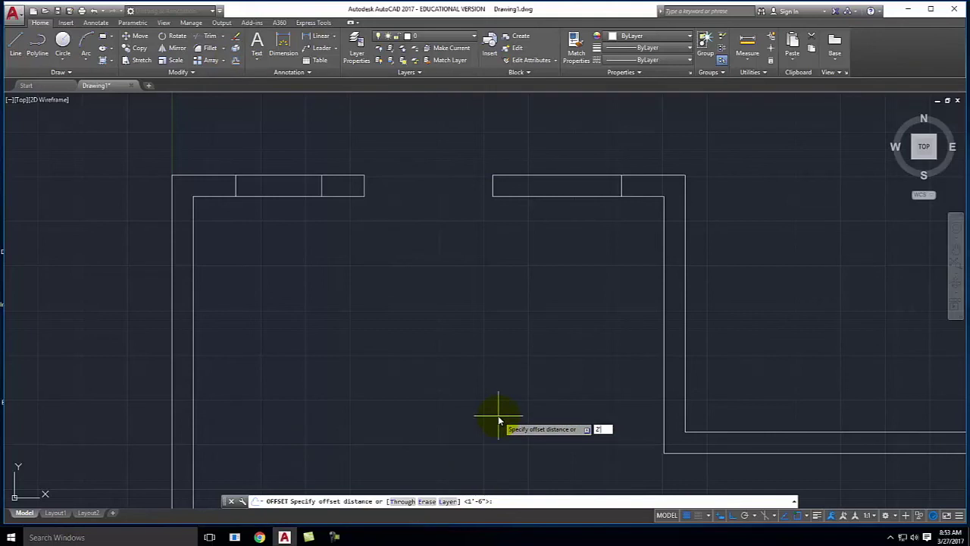
pyautogui.press('Return')
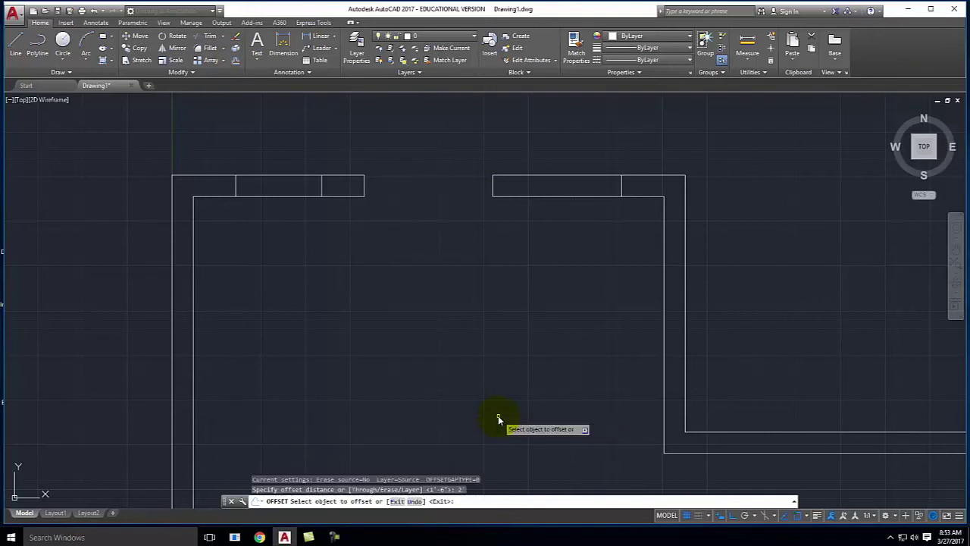
pyautogui.click(622, 186)
pyautogui.click(555, 220)
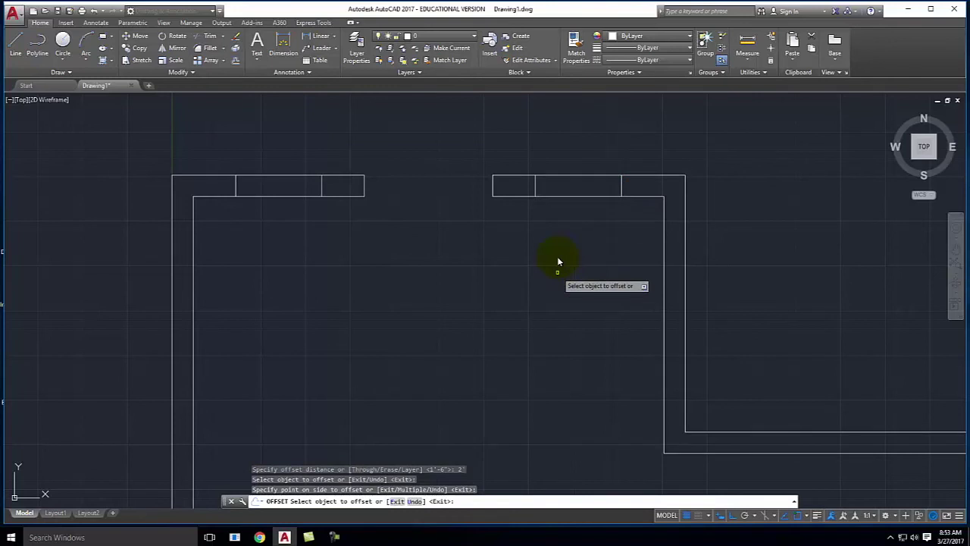
pyautogui.click(14, 38)
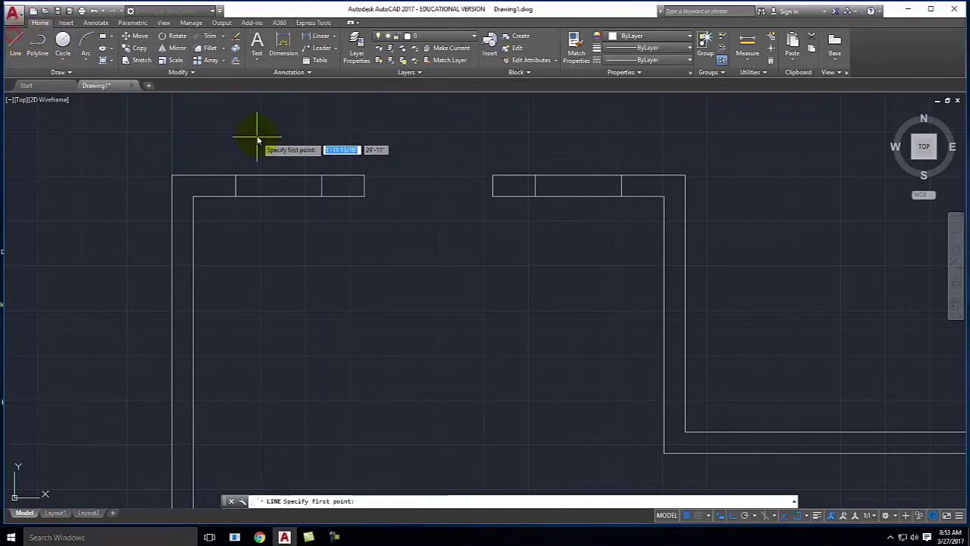
# Step: Draw a glazing line between the midpoints of the left window's jambs
pyautogui.click(236, 185)
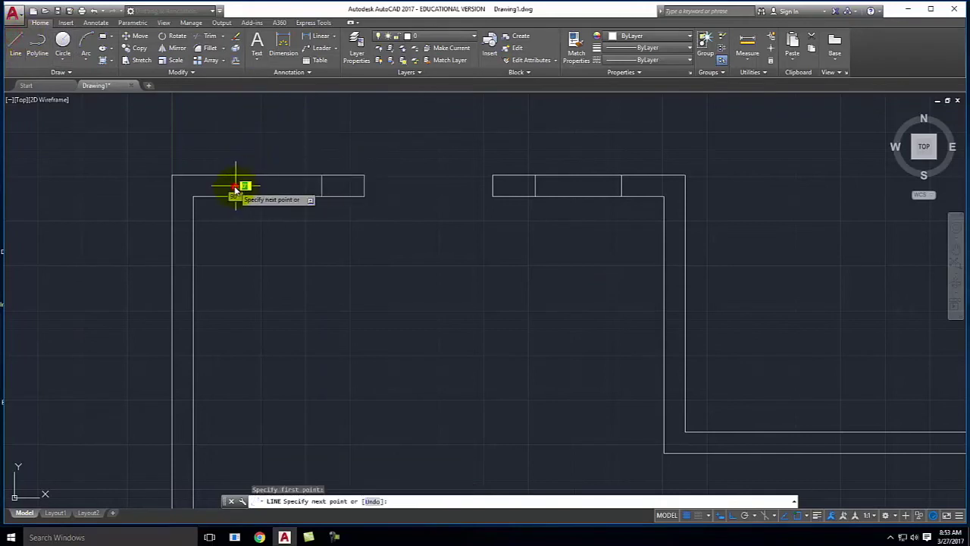
pyautogui.click(322, 185)
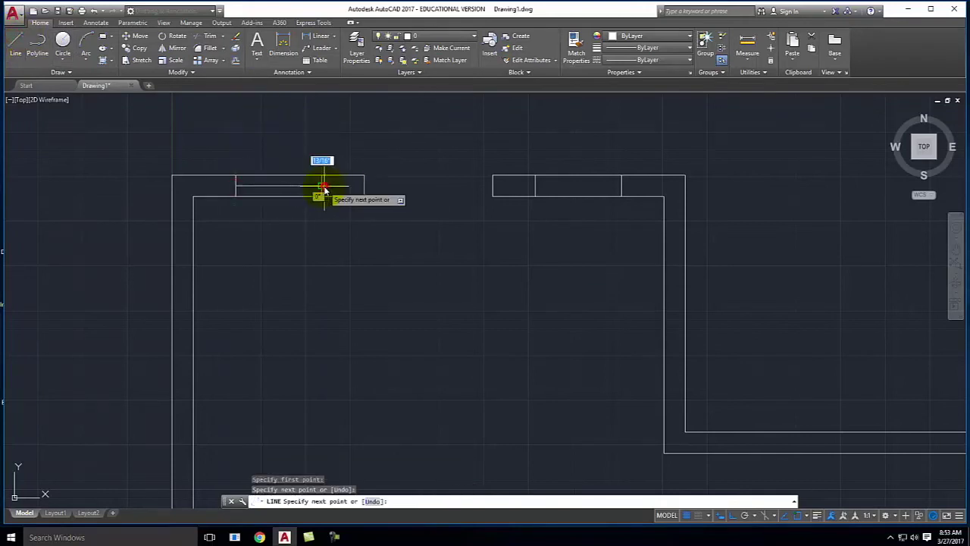
pyautogui.press('Return')
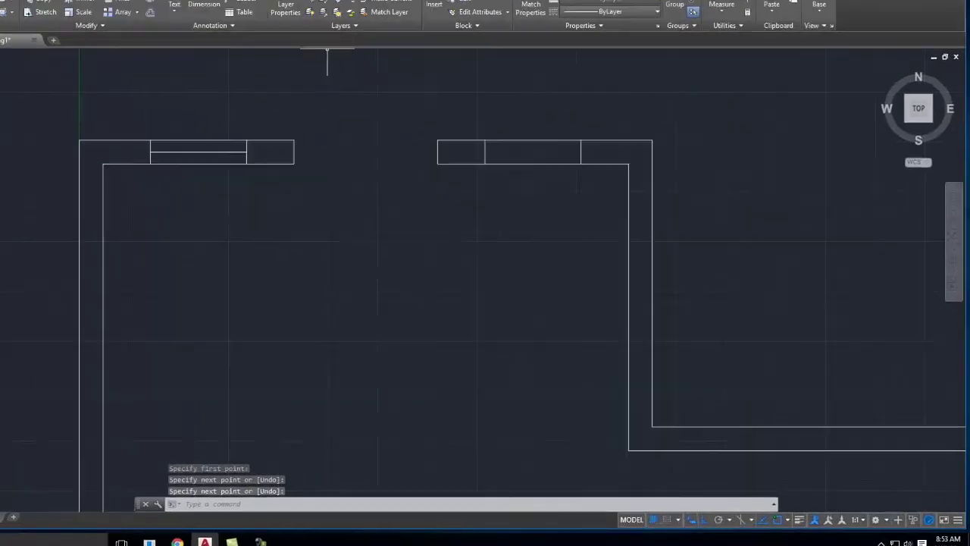
# Step: Draw the right window's glazing line between its jamb midpoints, then bring up the course website
pyautogui.press('Return')
pyautogui.click(321, 48)
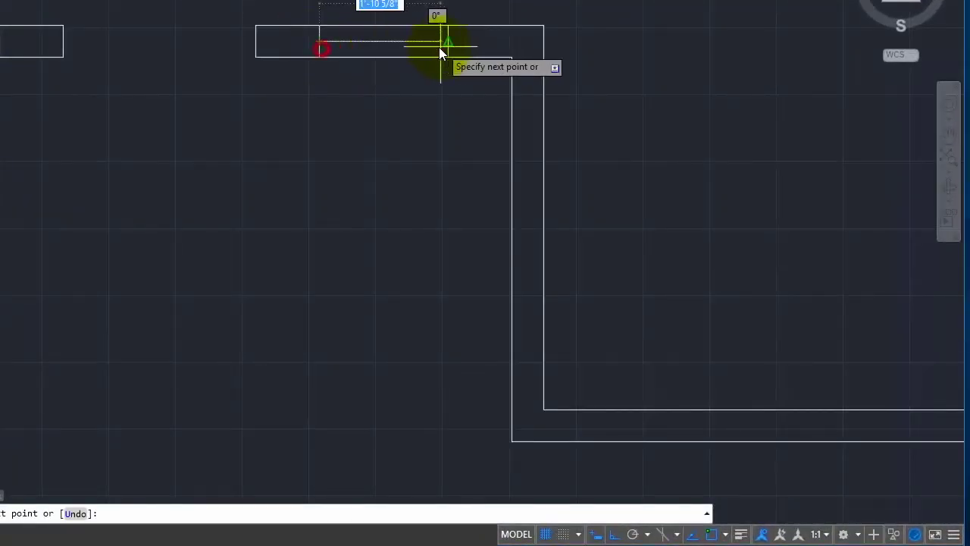
pyautogui.click(443, 47)
pyautogui.press('Return')
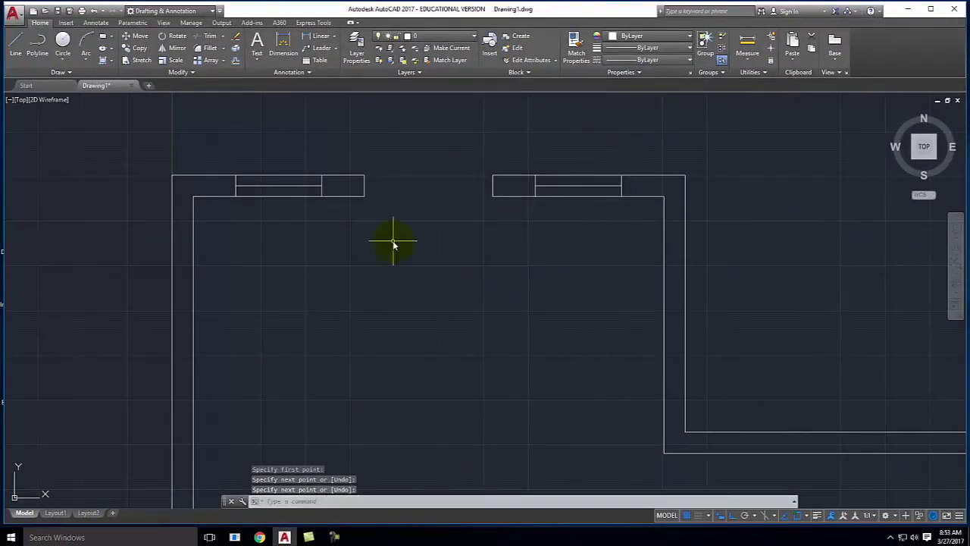
pyautogui.click(260, 536)
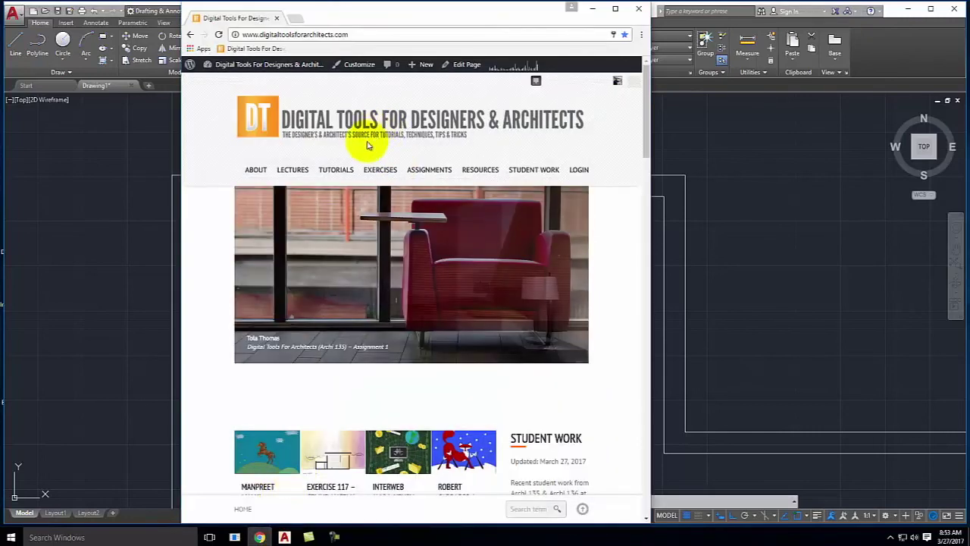
# Step: View Exercise 118's full-size floor-plan image from the Spring 2017 page, then minimize the browser
pyautogui.moveTo(340, 190)
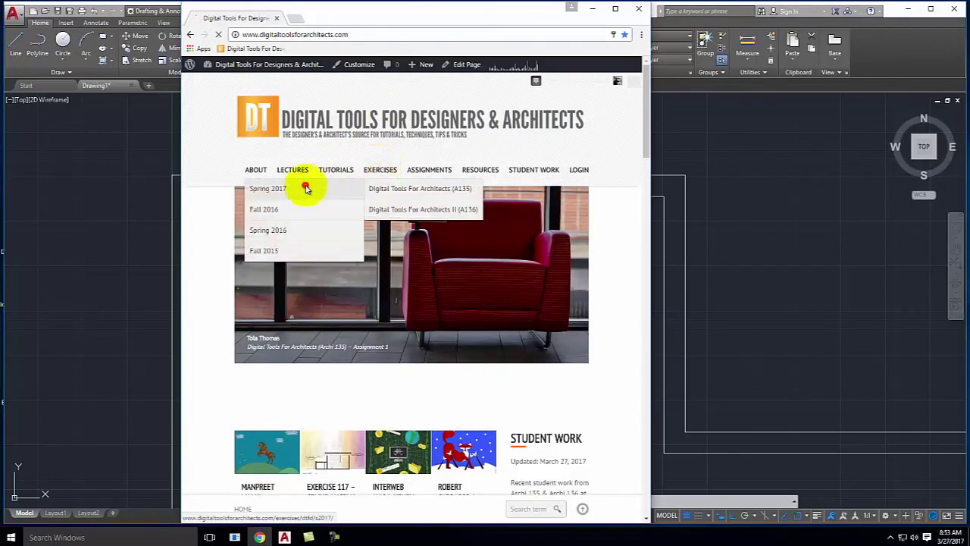
pyautogui.click(307, 188)
pyautogui.click(375, 243)
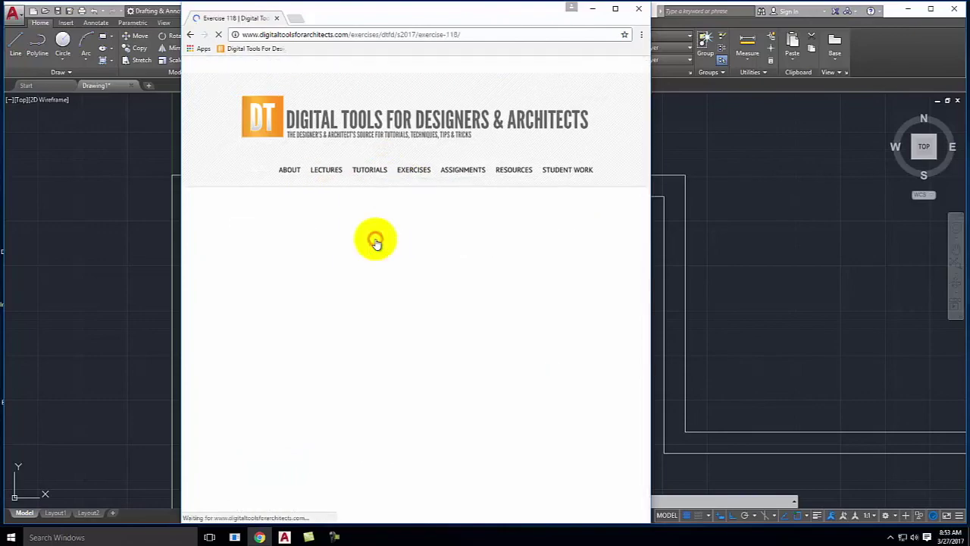
pyautogui.scroll(-3, 444, 260)
pyautogui.scroll(-15, 444, 258)
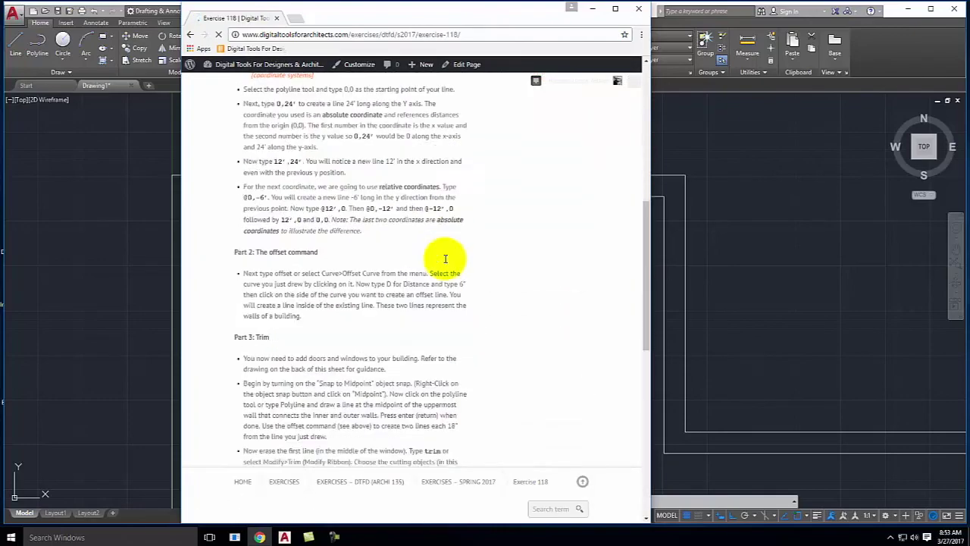
pyautogui.click(353, 332)
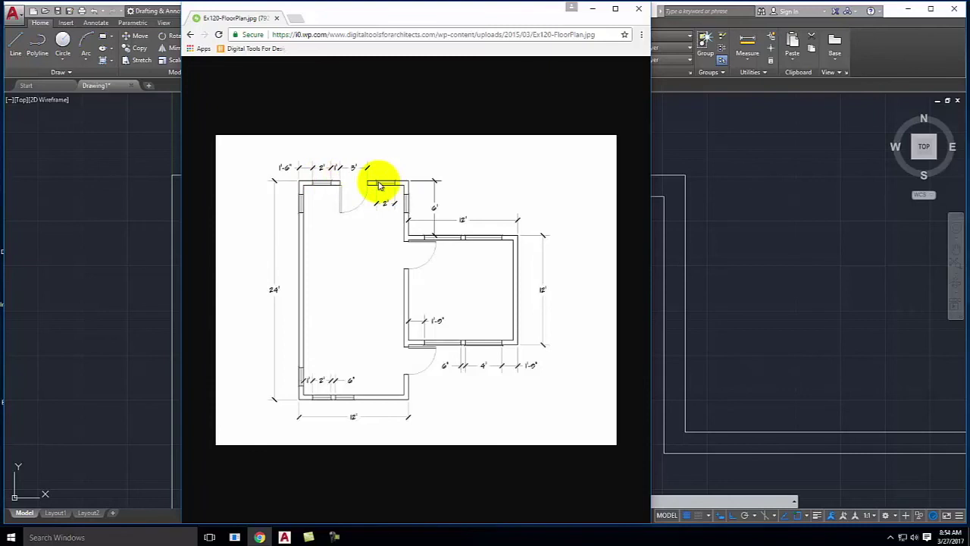
pyautogui.click(594, 9)
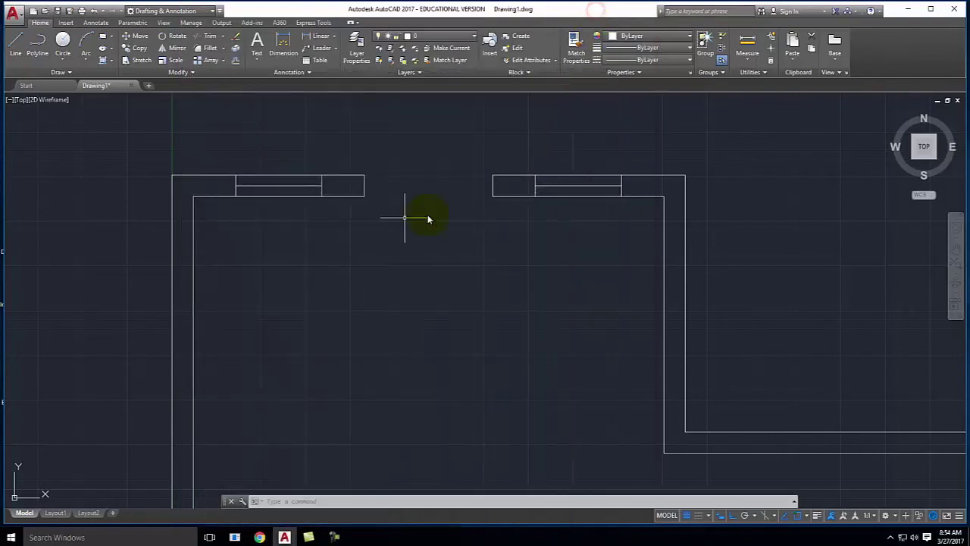
pyautogui.scroll(-3, 324, 188)
pyautogui.scroll(-2, 409, 162)
pyautogui.scroll(-2, 396, 159)
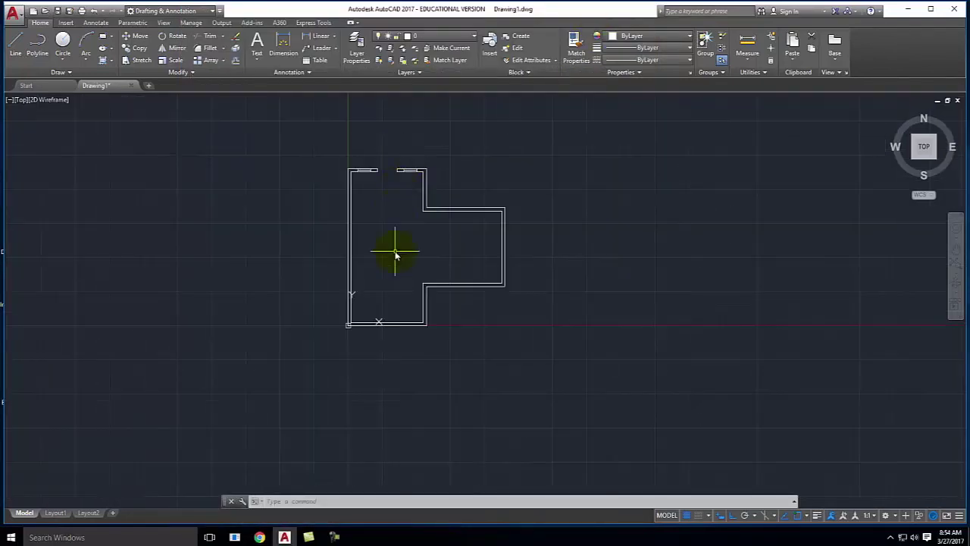
pyautogui.scroll(2, 369, 328)
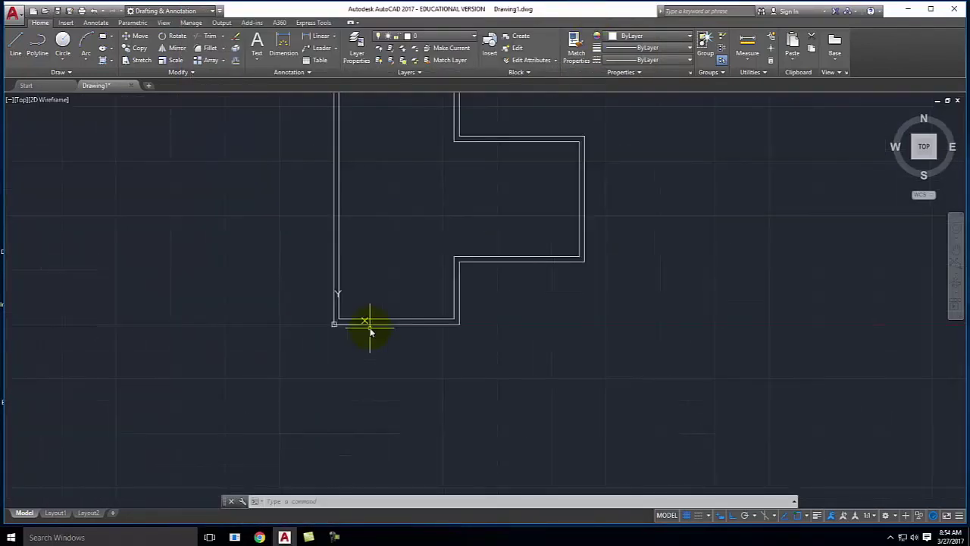
pyautogui.scroll(6, 370, 327)
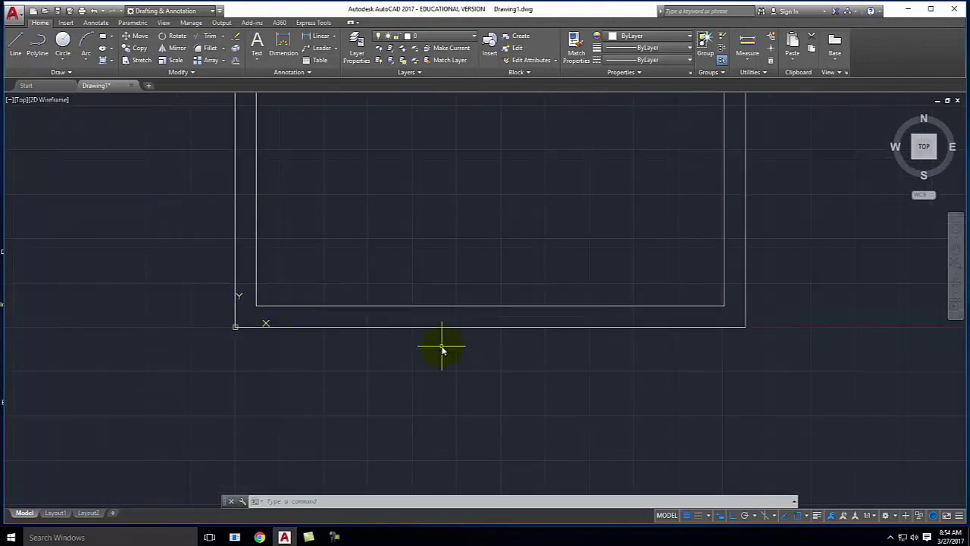
pyautogui.scroll(-9, 419, 377)
pyautogui.scroll(9, 415, 218)
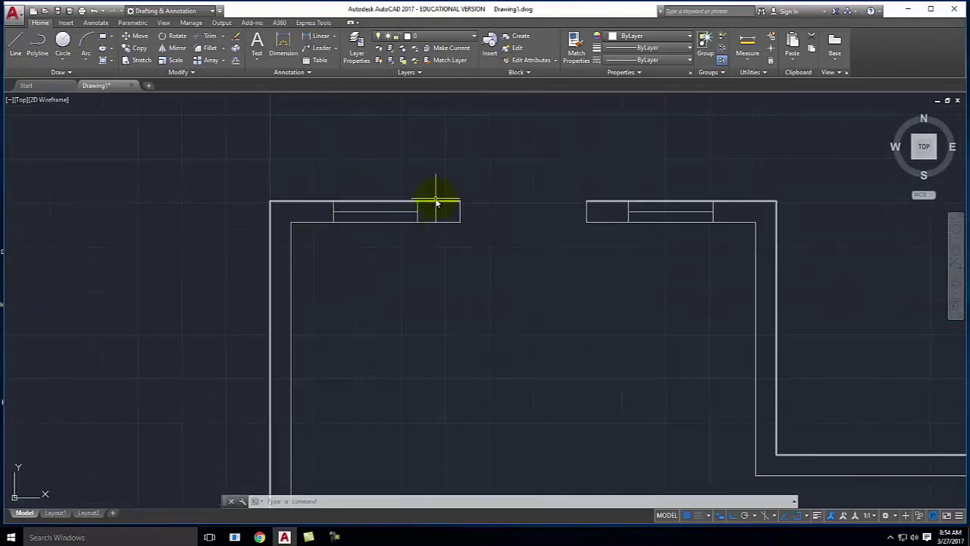
pyautogui.scroll(-9, 341, 152)
pyautogui.scroll(4, 329, 323)
pyautogui.scroll(2, 330, 324)
pyautogui.scroll(-7, 397, 364)
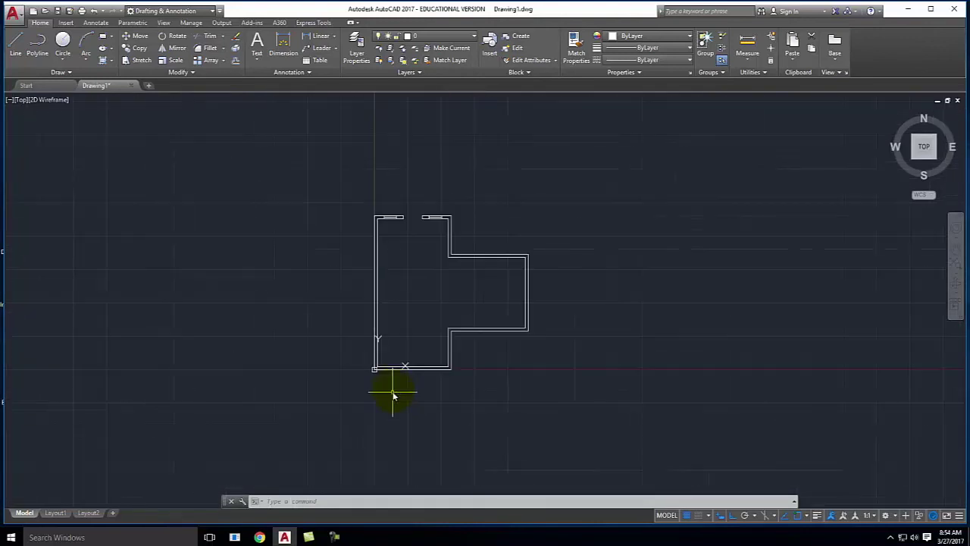
pyautogui.scroll(5, 385, 220)
pyautogui.click(369, 186)
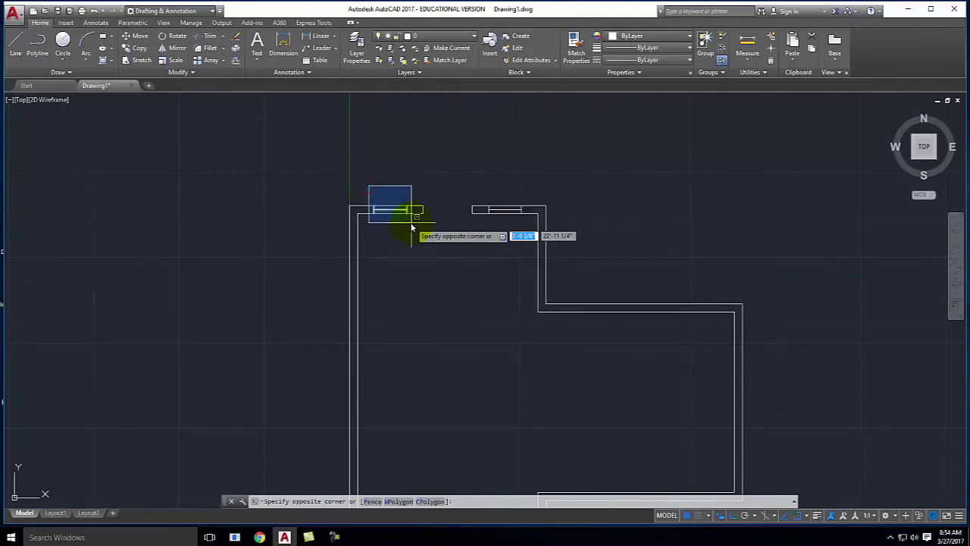
# Step: Mirror the top-left window frame about a horizontal line onto the bottom wall, keeping the original
pyautogui.click(412, 225)
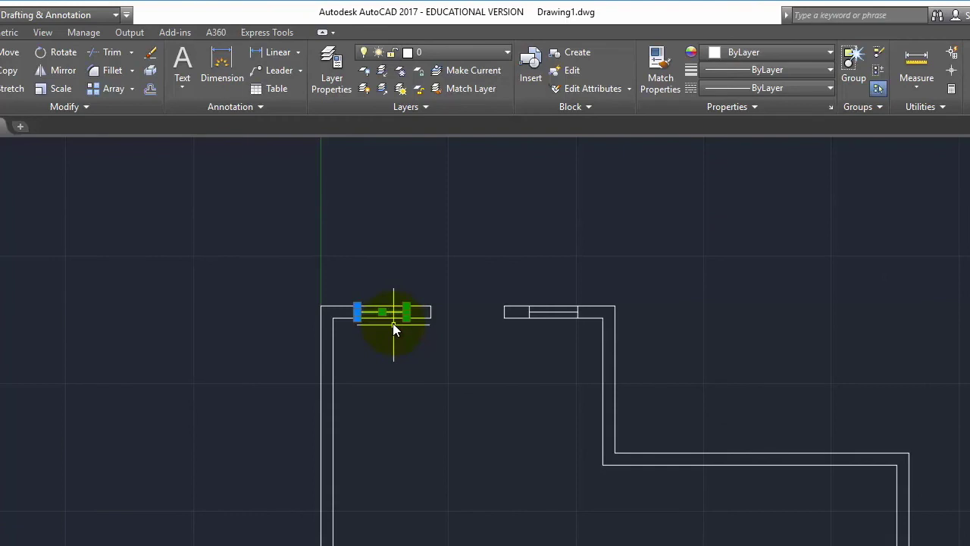
pyautogui.click(49, 68)
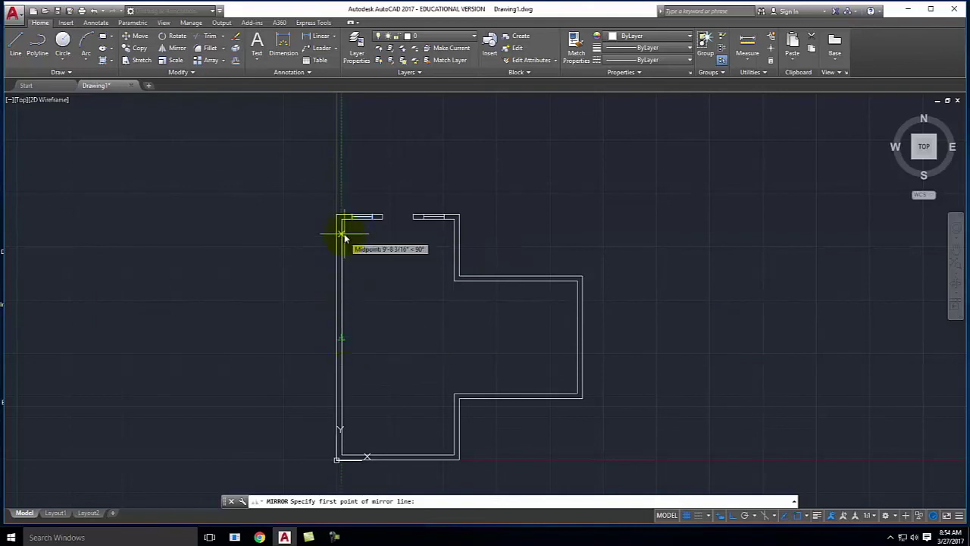
pyautogui.click(341, 338)
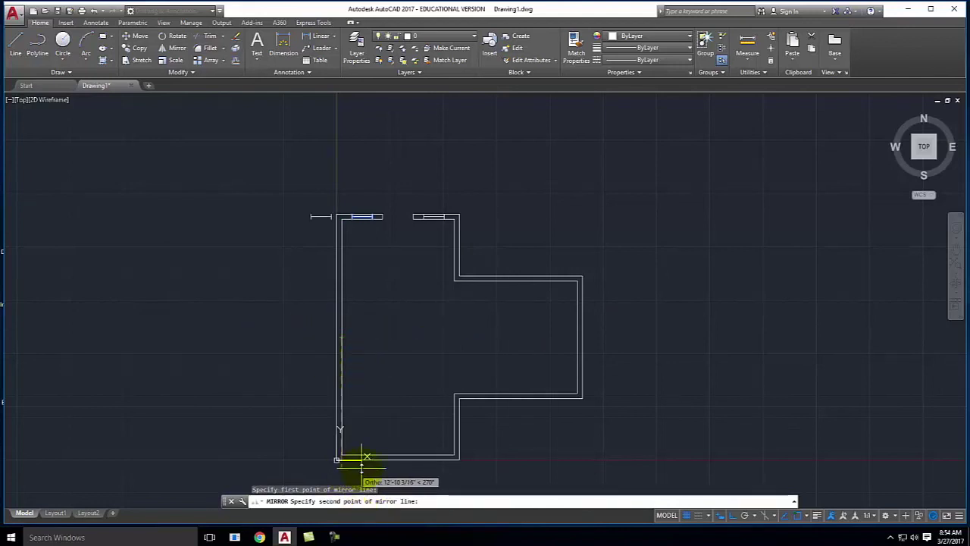
pyautogui.click(478, 330)
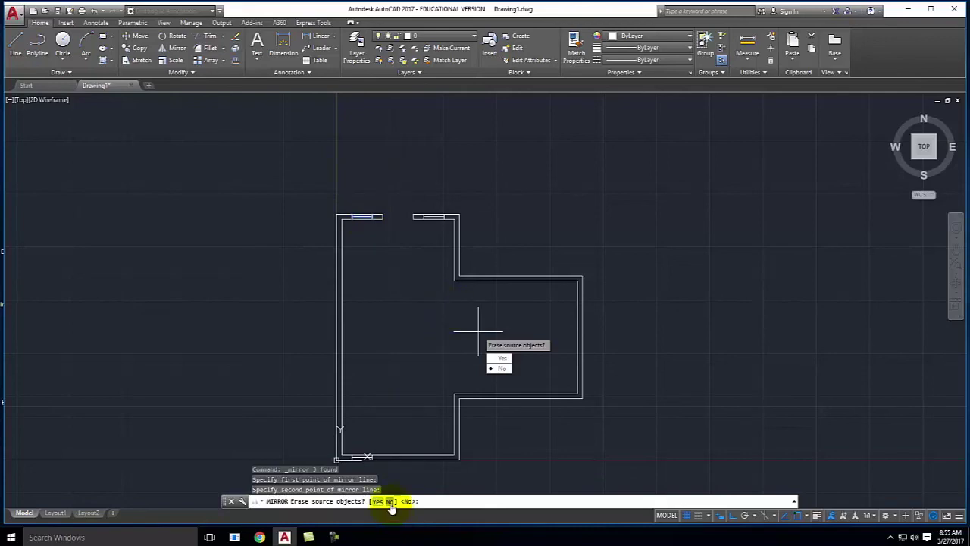
pyautogui.click(390, 502)
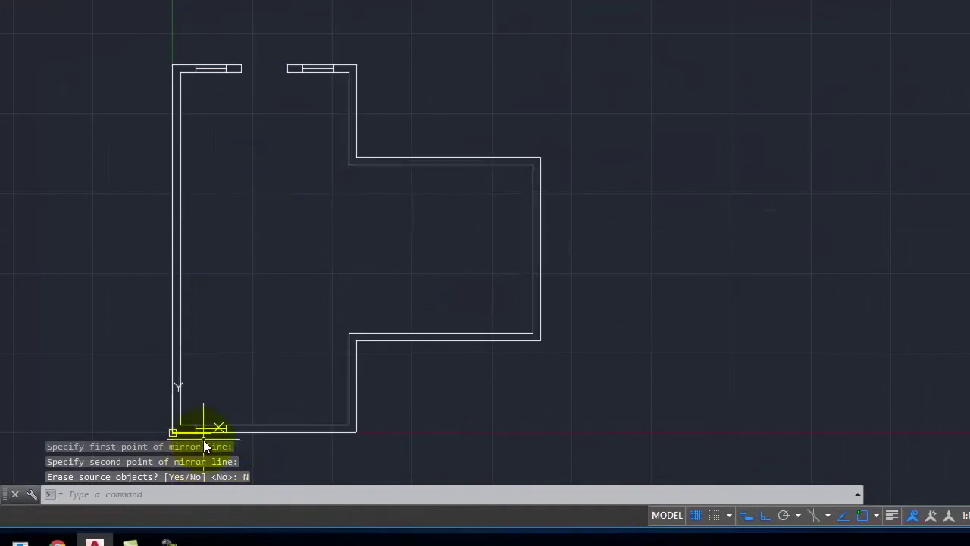
# Step: Copy the bottom-wall window frame with CO and a 6 offset, placing it just to the right
pyautogui.scroll(6, 203, 439)
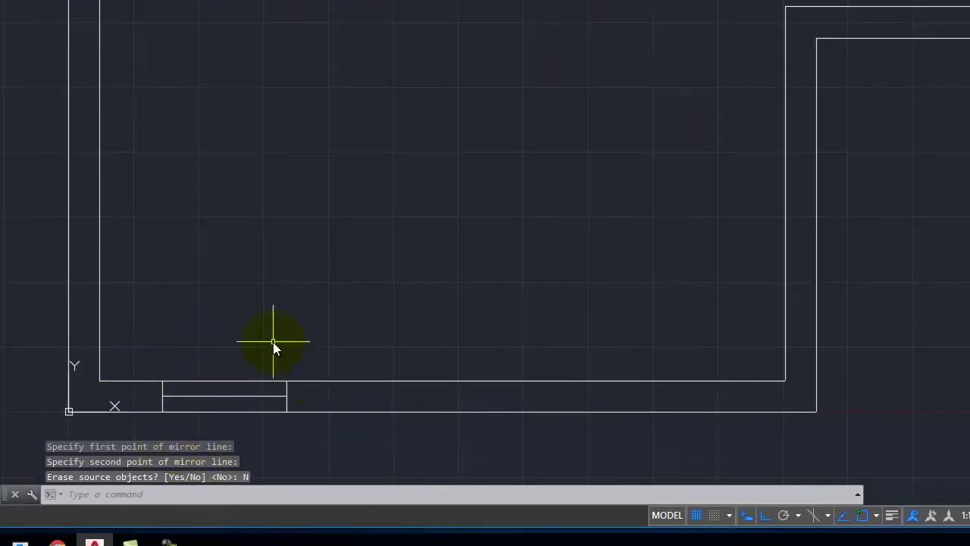
pyautogui.scroll(-7, 205, 412)
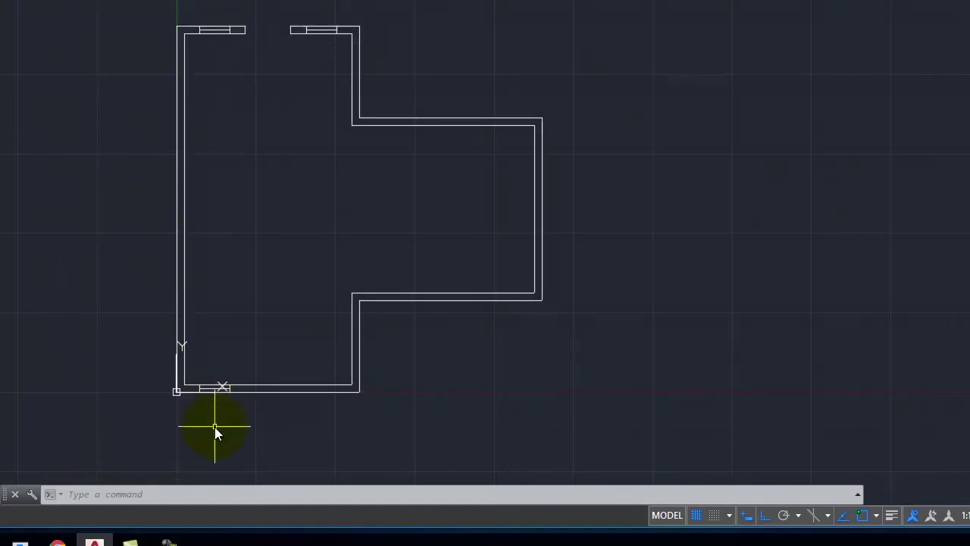
pyautogui.scroll(3, 204, 403)
pyautogui.scroll(2, 195, 414)
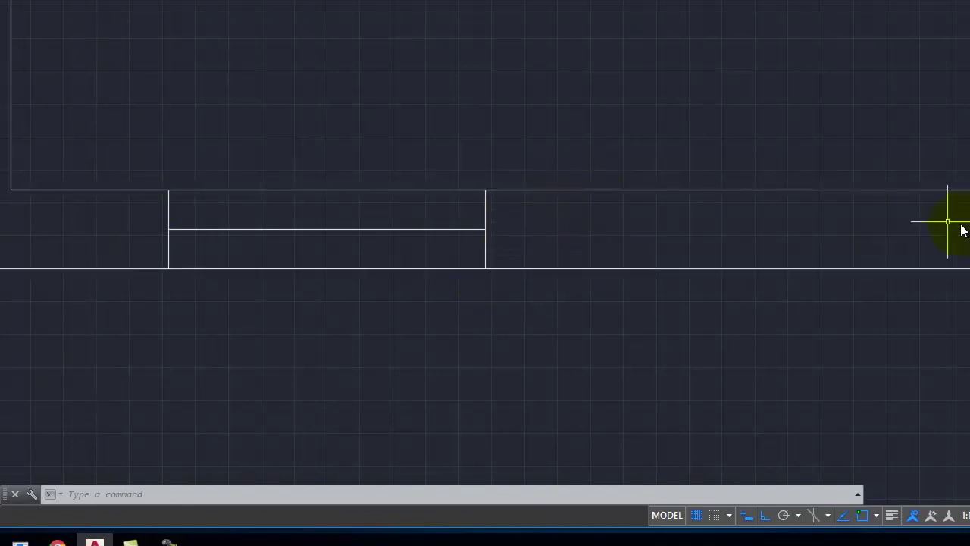
pyautogui.click(143, 152)
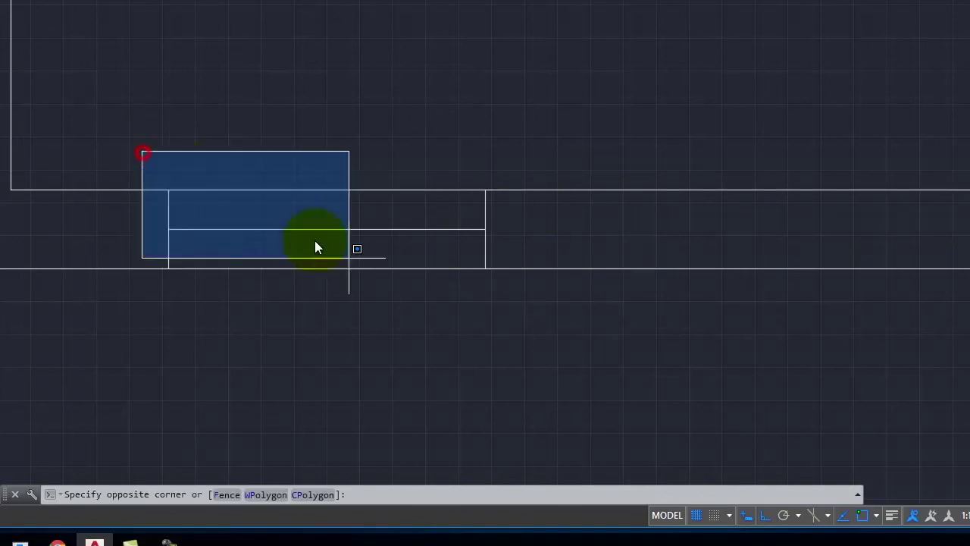
pyautogui.click(561, 358)
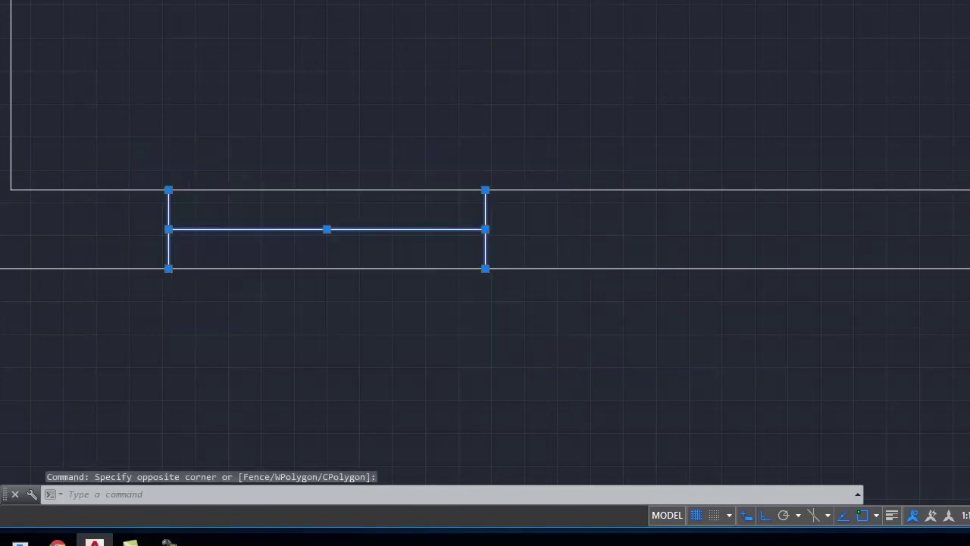
pyautogui.write('co')
pyautogui.press('Return')
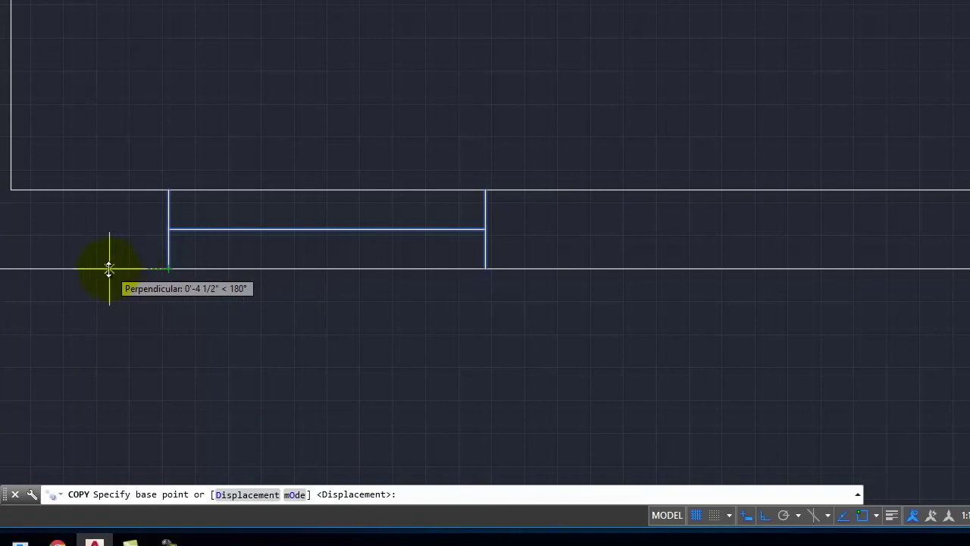
pyautogui.write('6')
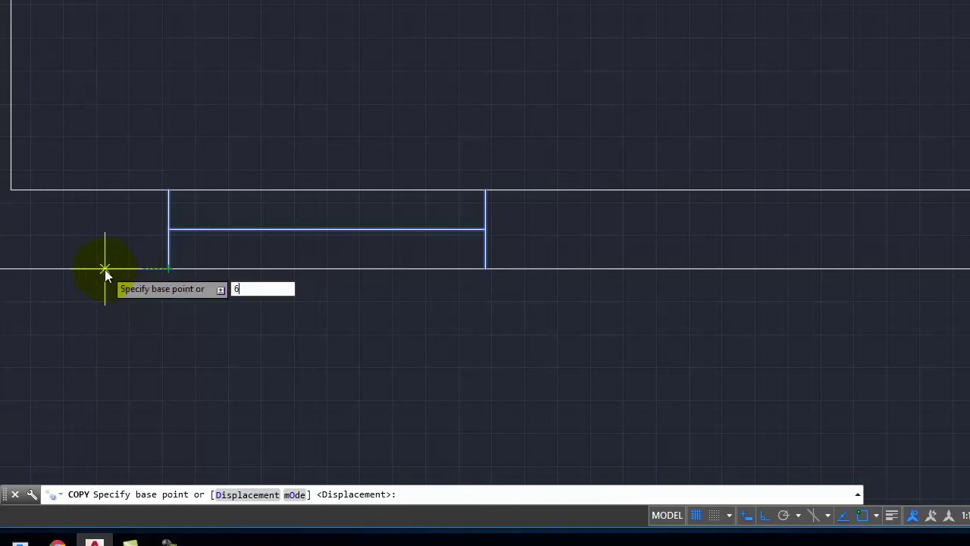
pyautogui.press('Return')
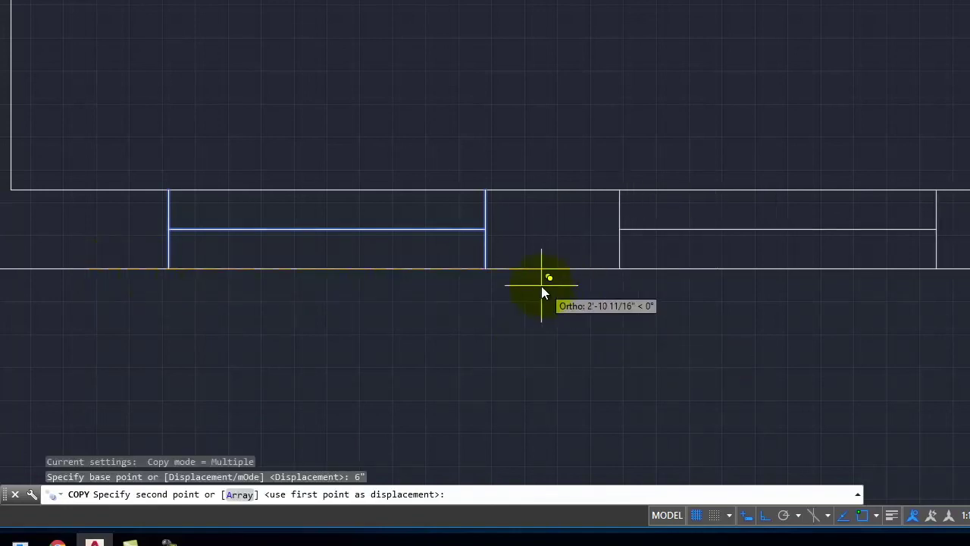
pyautogui.click(486, 269)
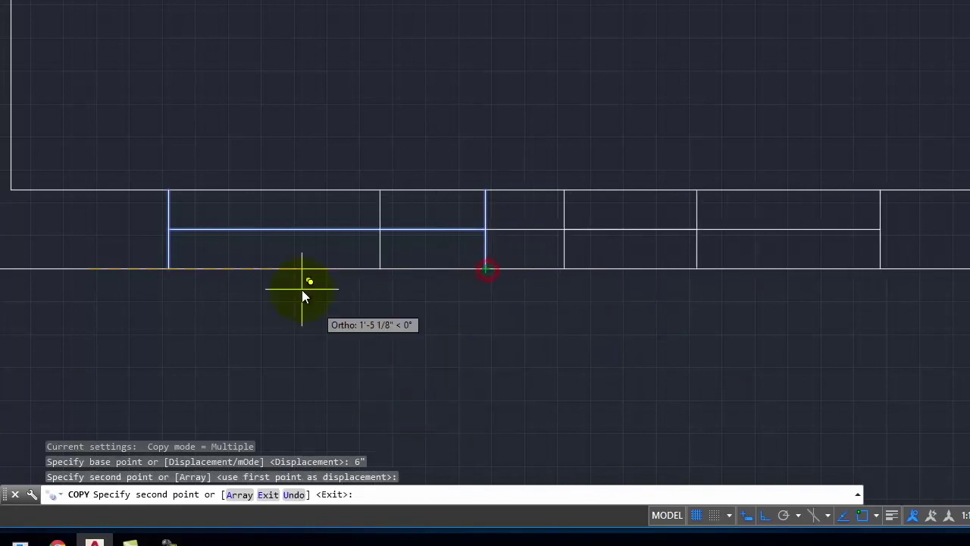
pyautogui.scroll(-6, 193, 231)
pyautogui.press('Return')
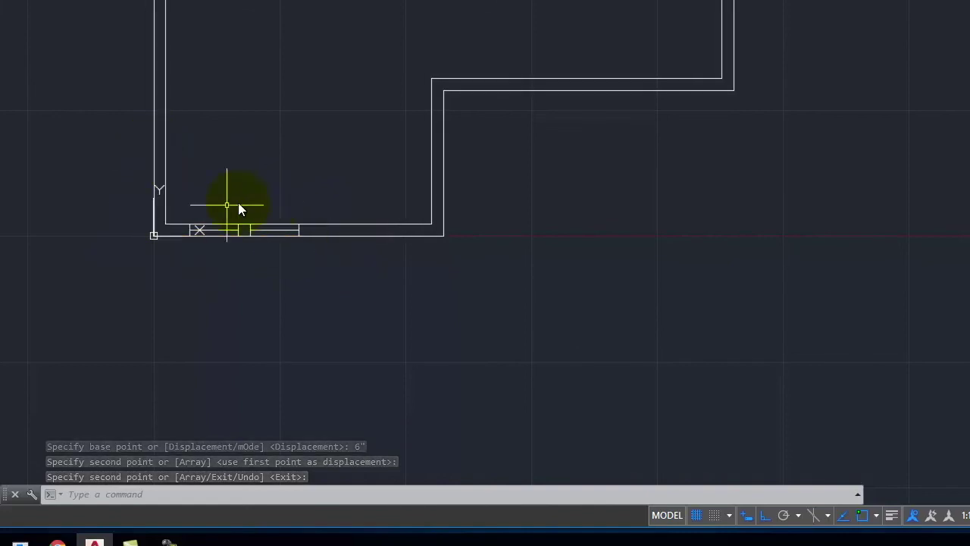
pyautogui.scroll(5, 199, 200)
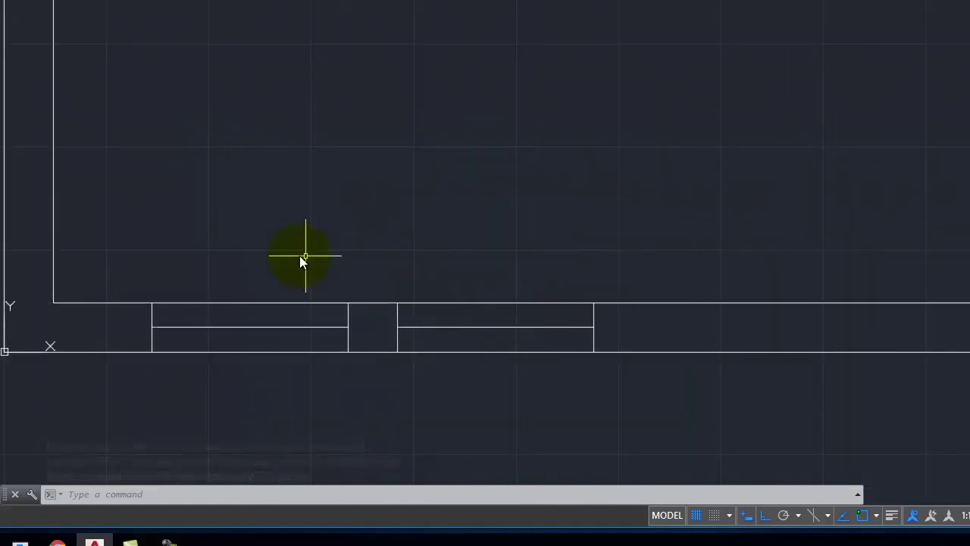
# Step: Delete the misplaced window copy and recopy the window frame farther along the bottom wall
pyautogui.click(381, 264)
pyautogui.click(726, 410)
pyautogui.press('Delete')
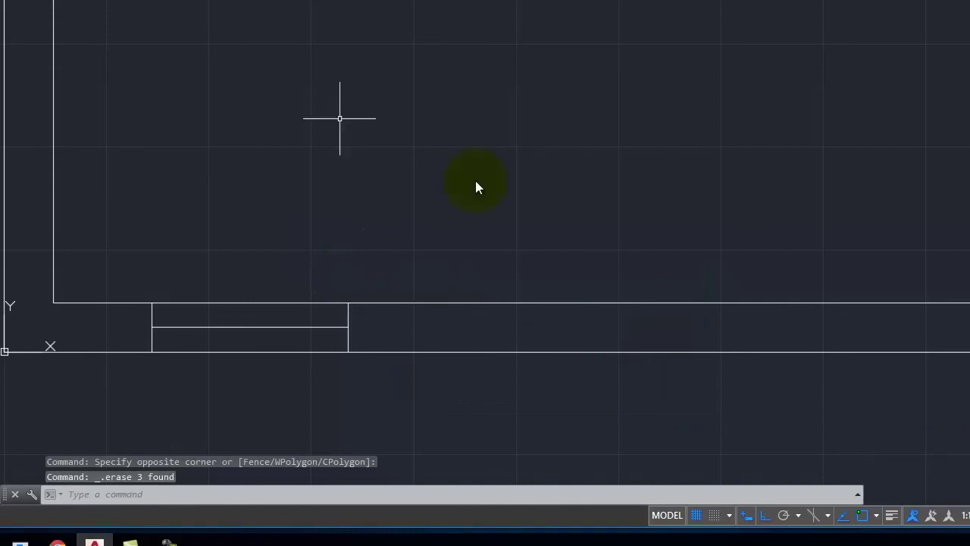
pyautogui.write('co')
pyautogui.press('Return')
pyautogui.click(109, 275)
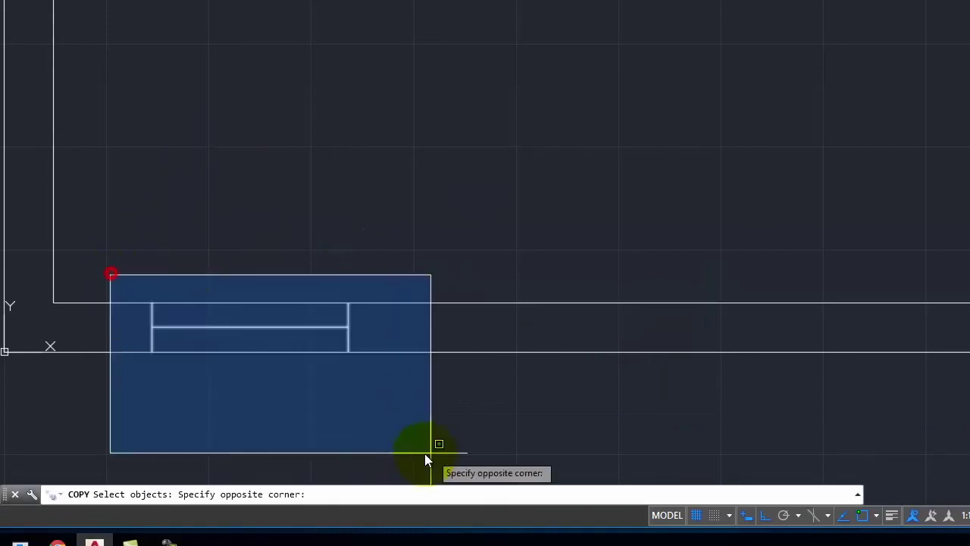
pyautogui.click(392, 444)
pyautogui.press('Return')
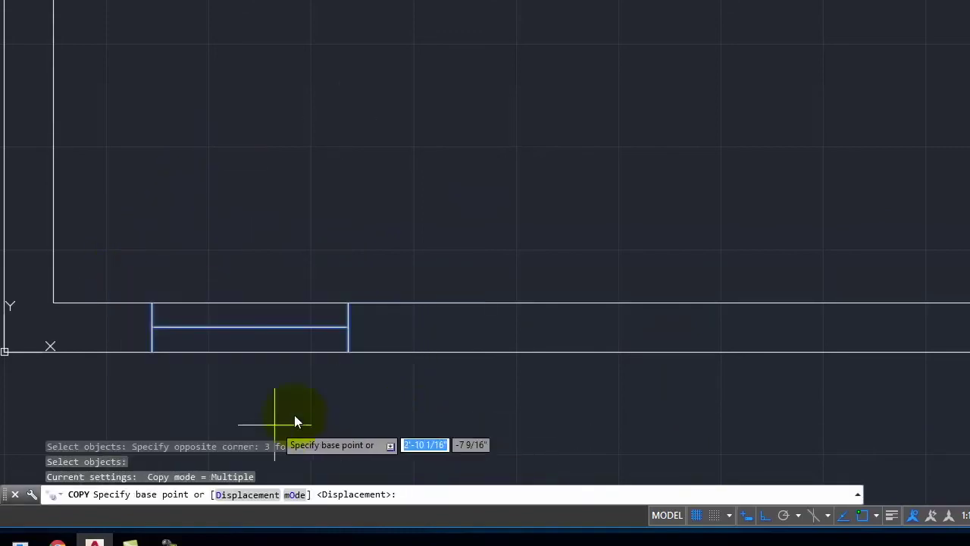
pyautogui.click(152, 352)
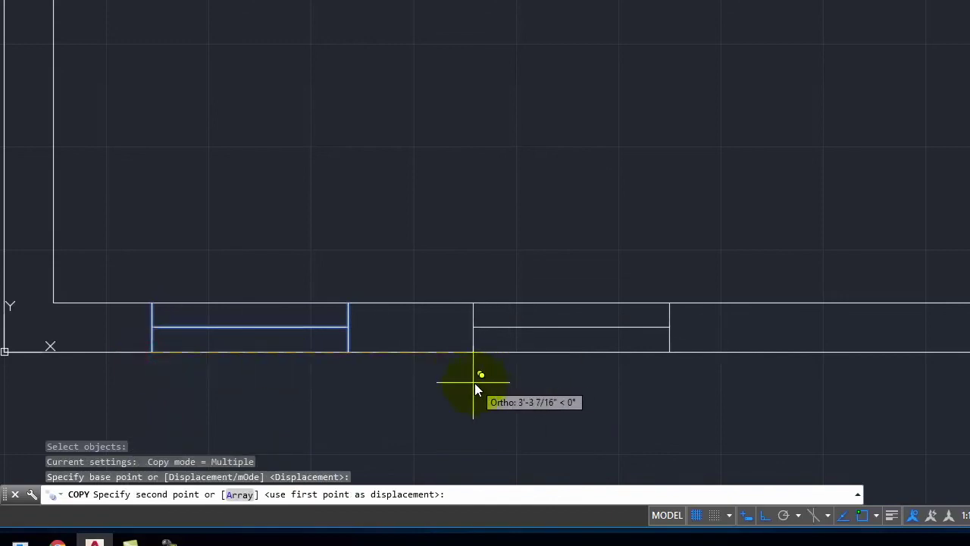
pyautogui.click(439, 382)
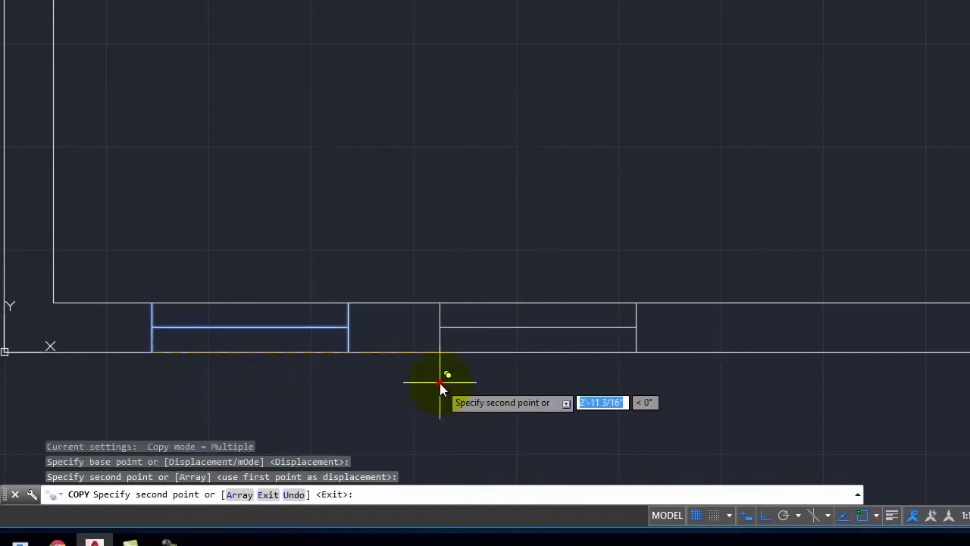
pyautogui.press('Return')
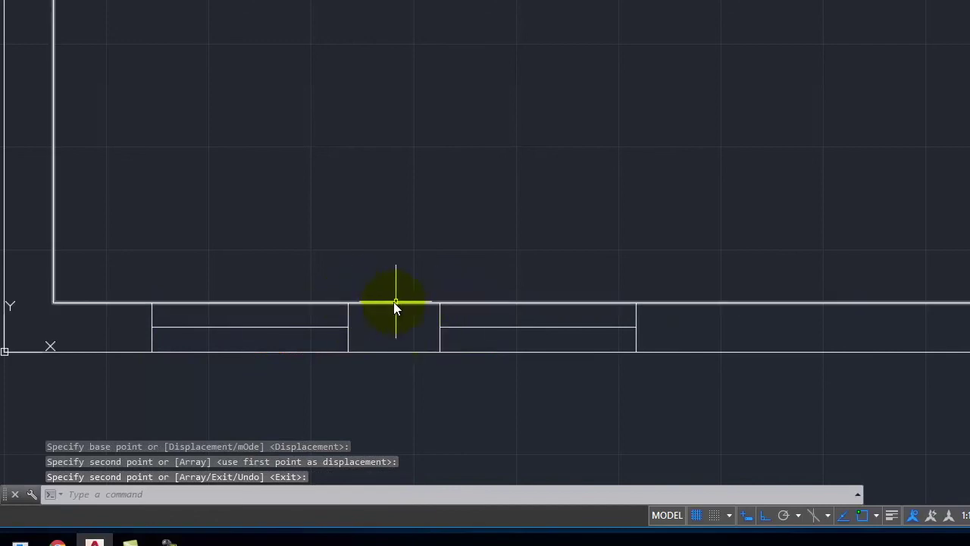
# Step: Draw a 6-inch spacer line from the first window's edge
pyautogui.click(421, 252)
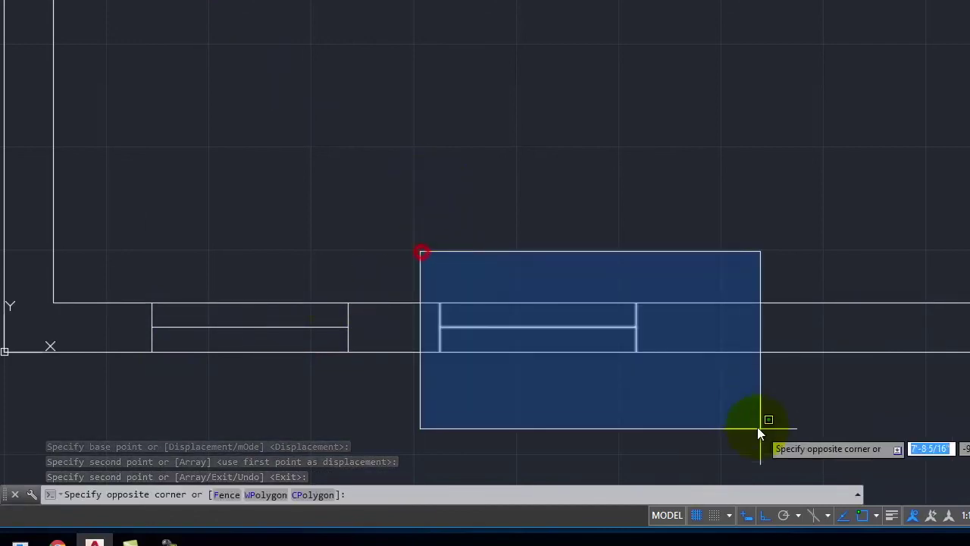
pyautogui.click(430, 217)
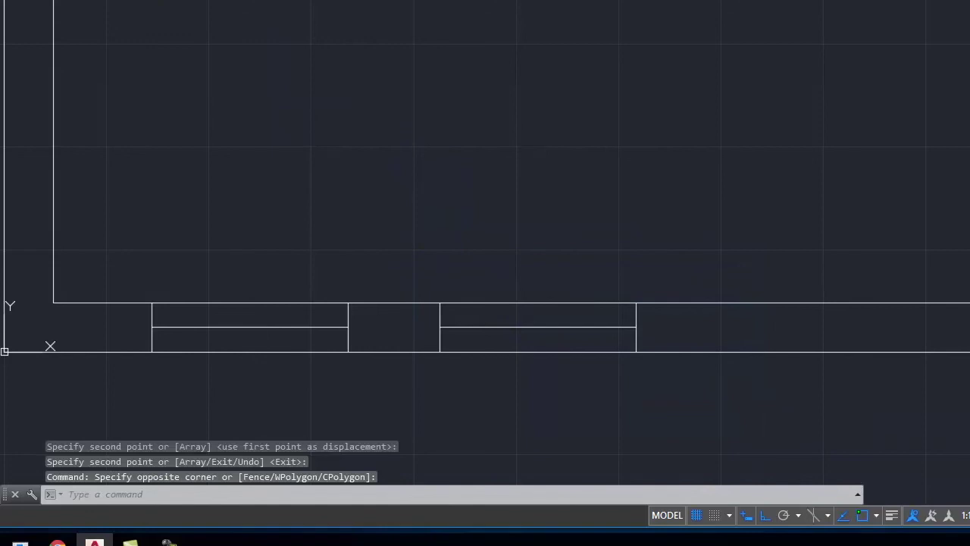
pyautogui.write('l')
pyautogui.press('Return')
pyautogui.click(351, 311)
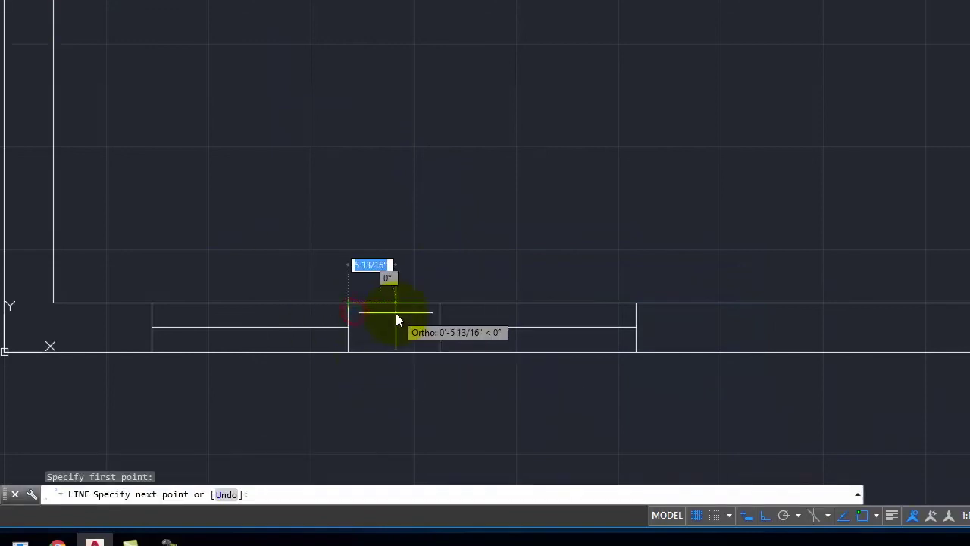
pyautogui.write('6')
pyautogui.press('Return')
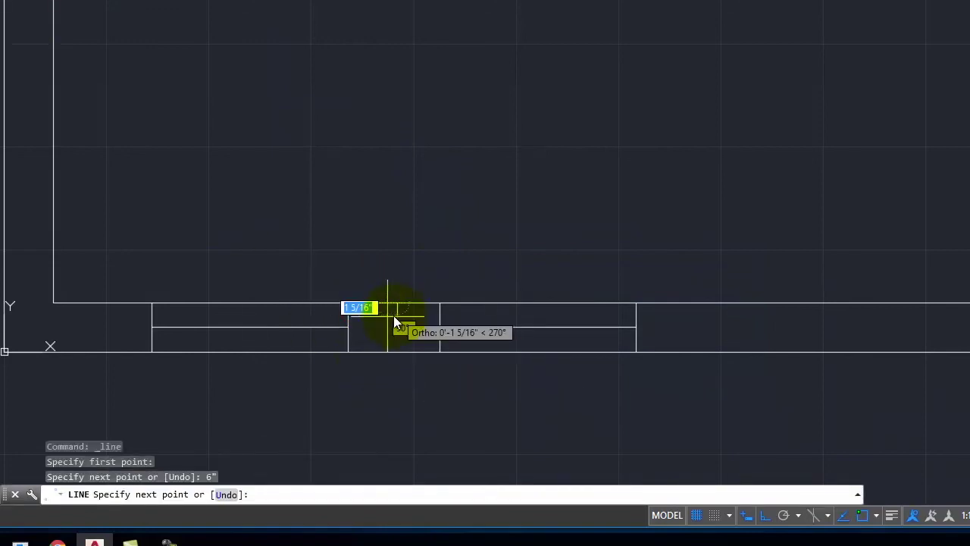
pyautogui.press('Return')
# Step: Move the second window to the end of the 6-inch spacer line, then select the spacer
pyautogui.click(435, 270)
pyautogui.click(714, 434)
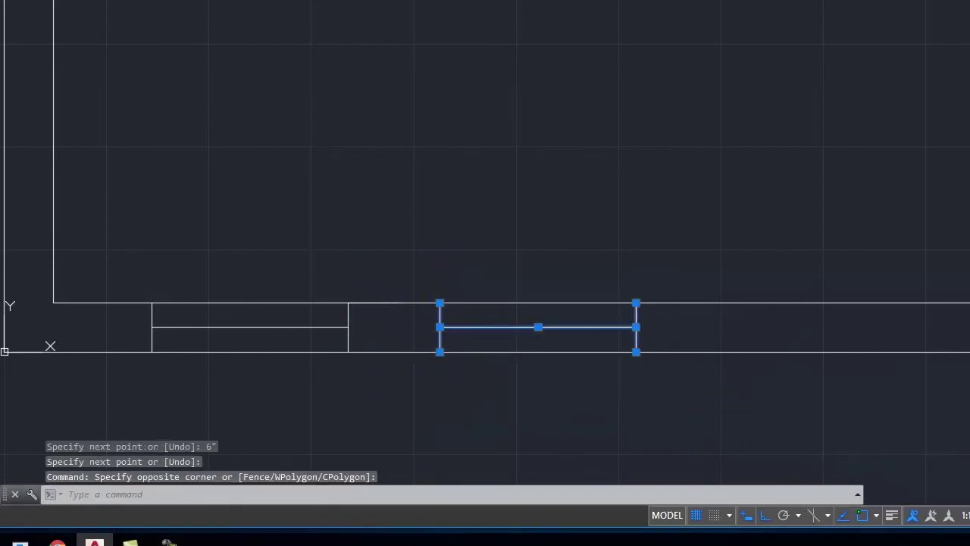
pyautogui.write('m')
pyautogui.press('Return')
pyautogui.click(442, 307)
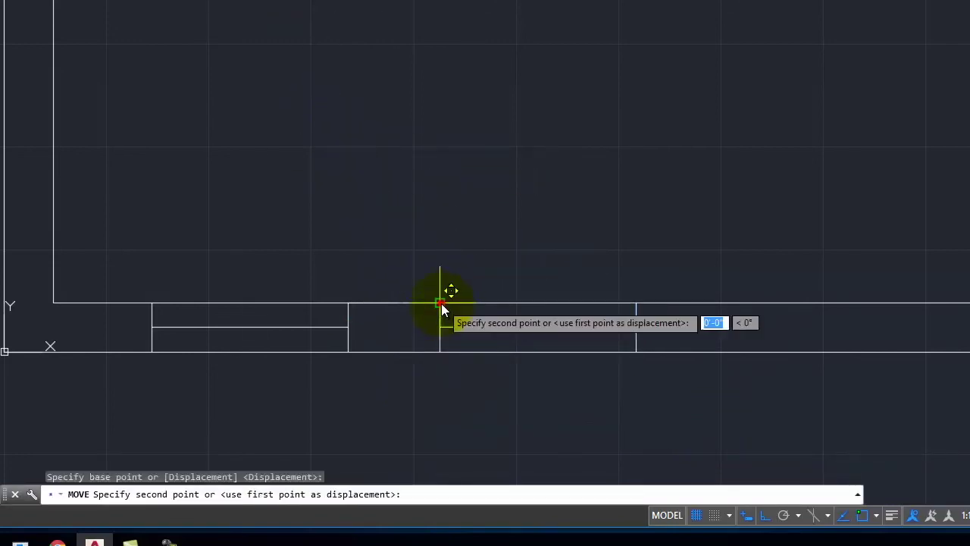
pyautogui.click(401, 303)
pyautogui.click(327, 277)
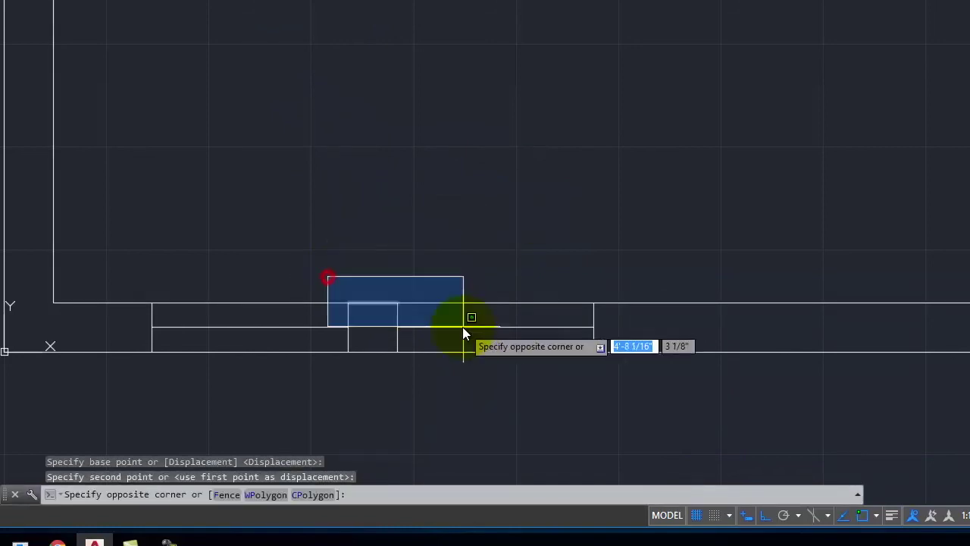
pyautogui.click(452, 318)
# Step: Erase the 6-inch spacer line, then draw and cancel 18-inch trial lines by the side wall
pyautogui.press('Delete')
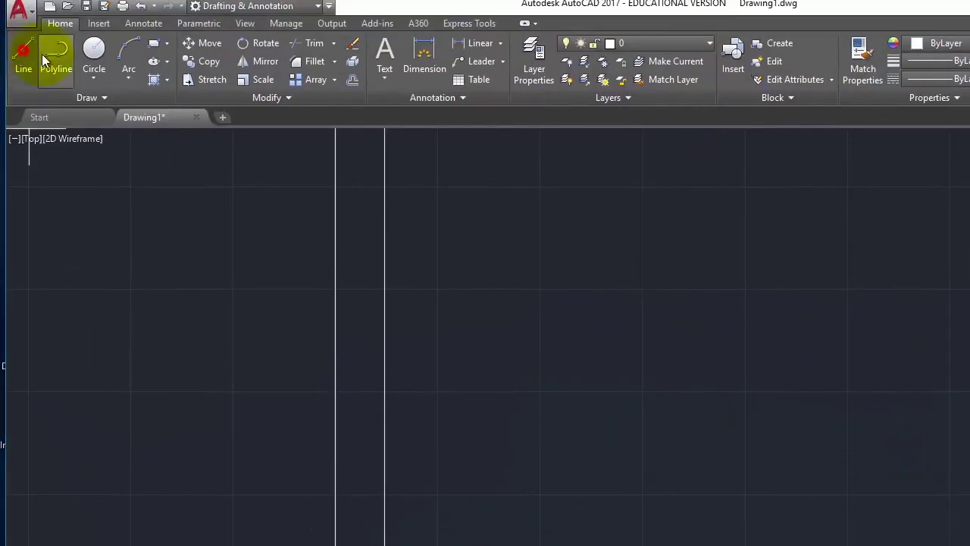
pyautogui.click(43, 61)
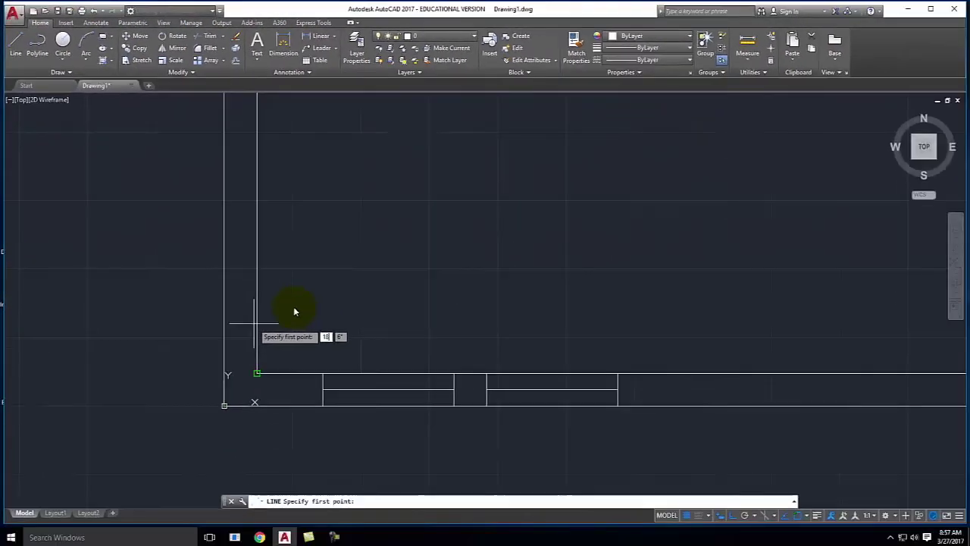
pyautogui.write('18')
pyautogui.press('Return')
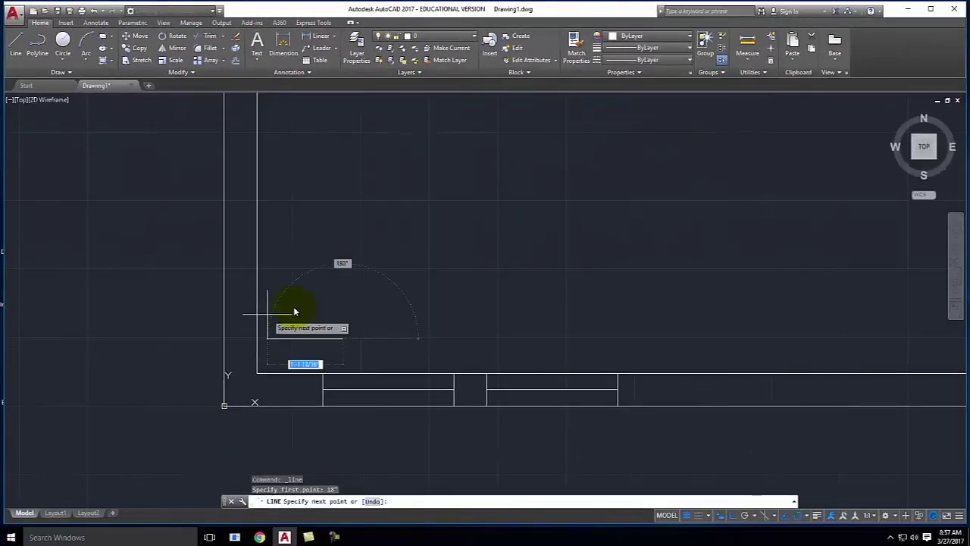
pyautogui.press('Escape')
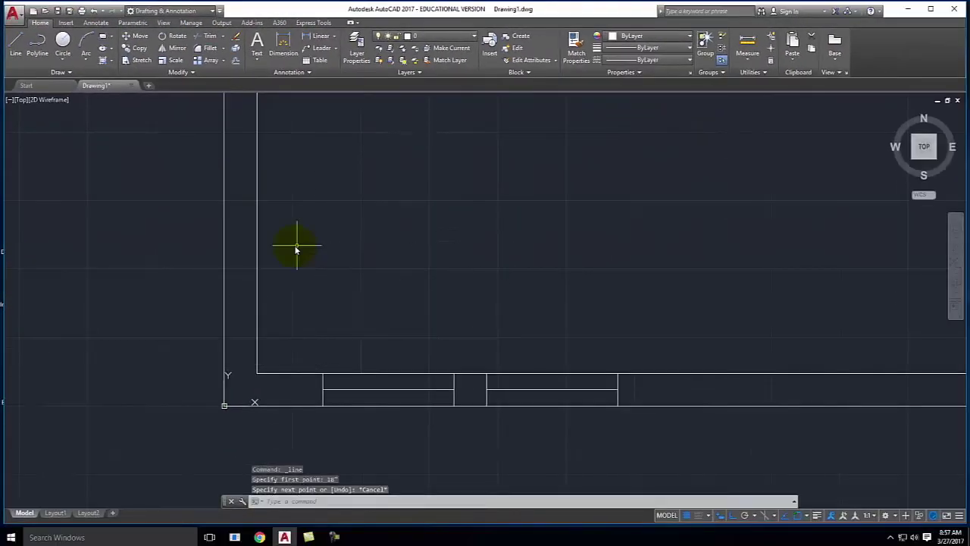
pyautogui.click(15, 43)
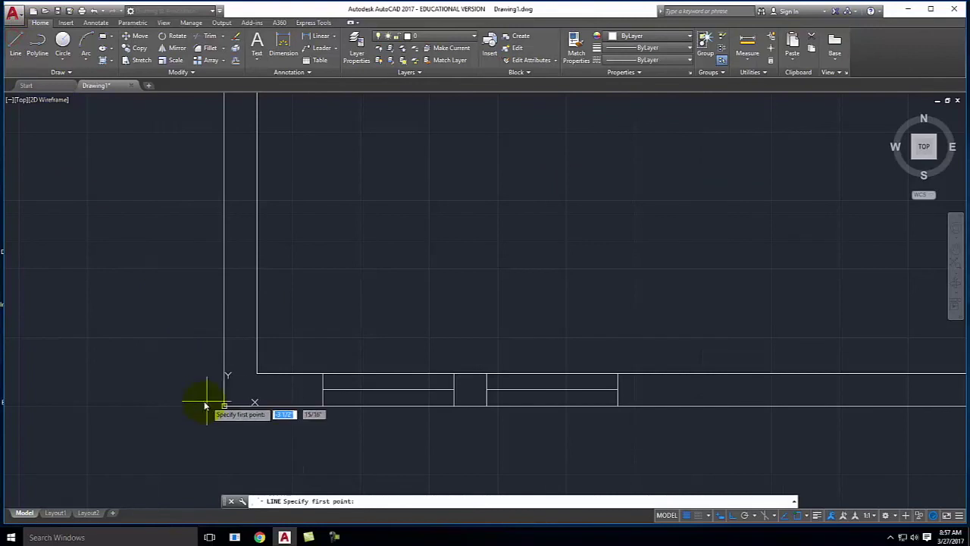
pyautogui.write('18')
pyautogui.press('Return')
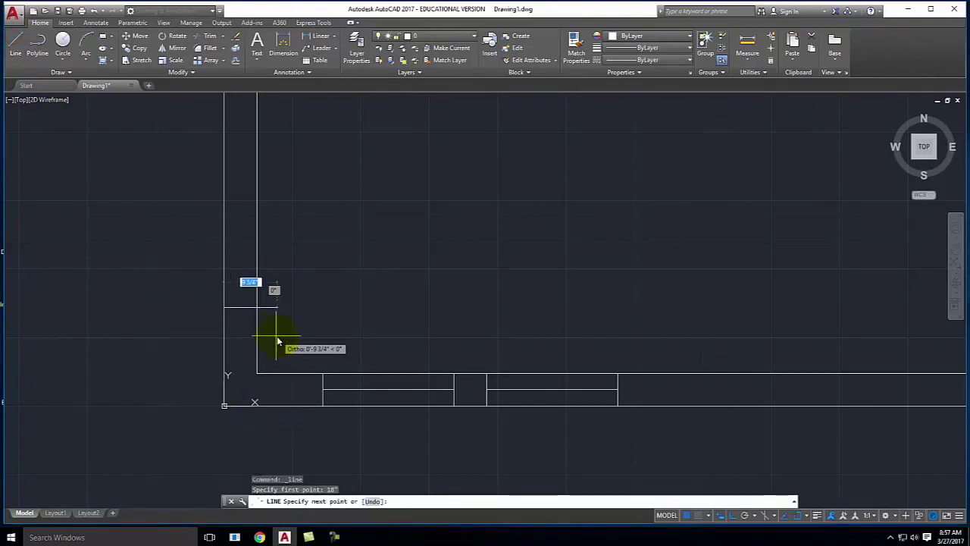
pyautogui.press('F8')
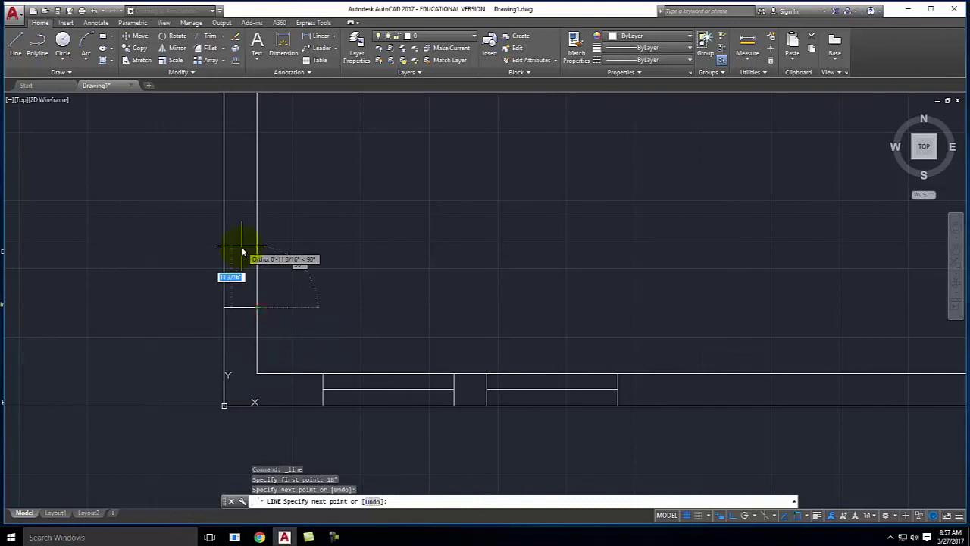
pyautogui.press('Escape')
# Step: Erase the stray short line and select the first window's three lines
pyautogui.click(196, 293)
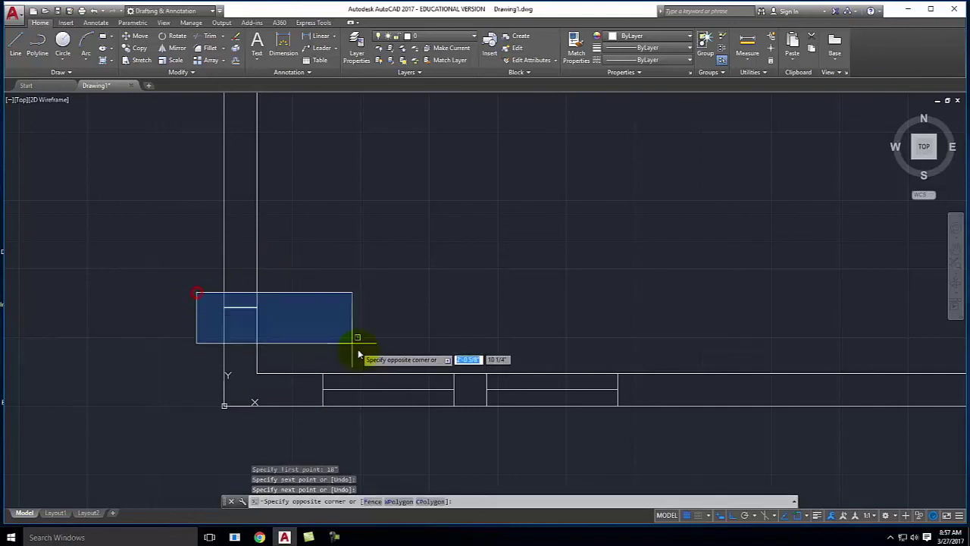
pyautogui.click(361, 355)
pyautogui.press('Delete')
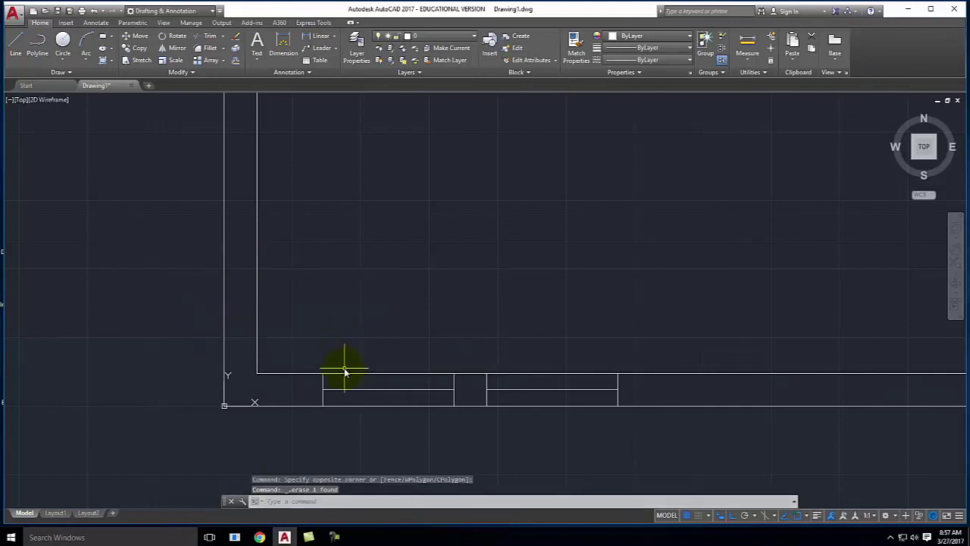
pyautogui.click(315, 339)
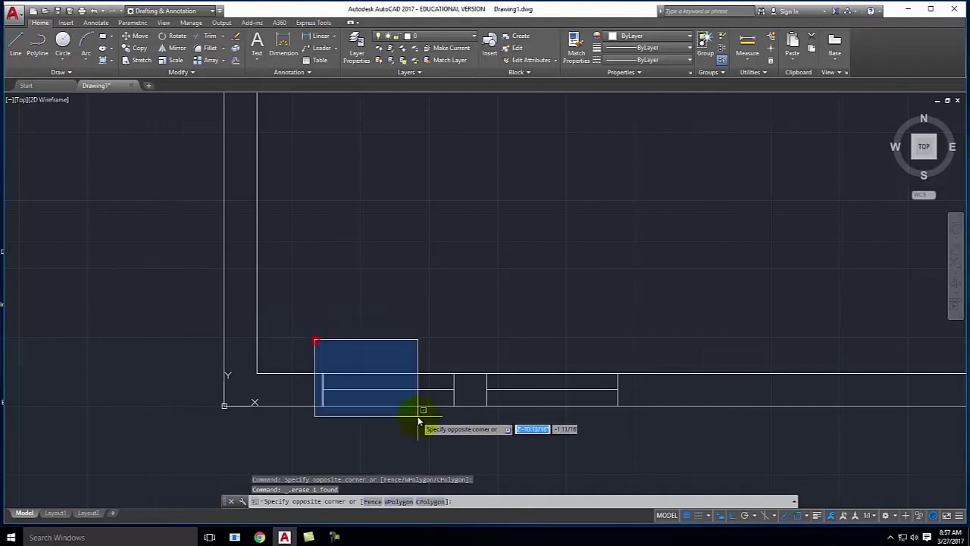
pyautogui.click(468, 432)
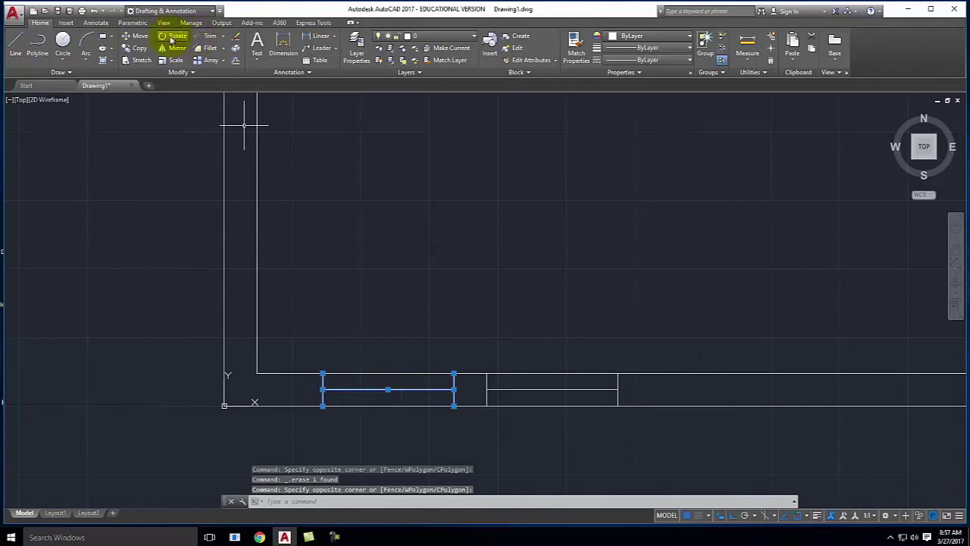
# Step: Mirror the first bottom-wall window about a diagonal corner line into the left wall, keeping the original
pyautogui.click(175, 48)
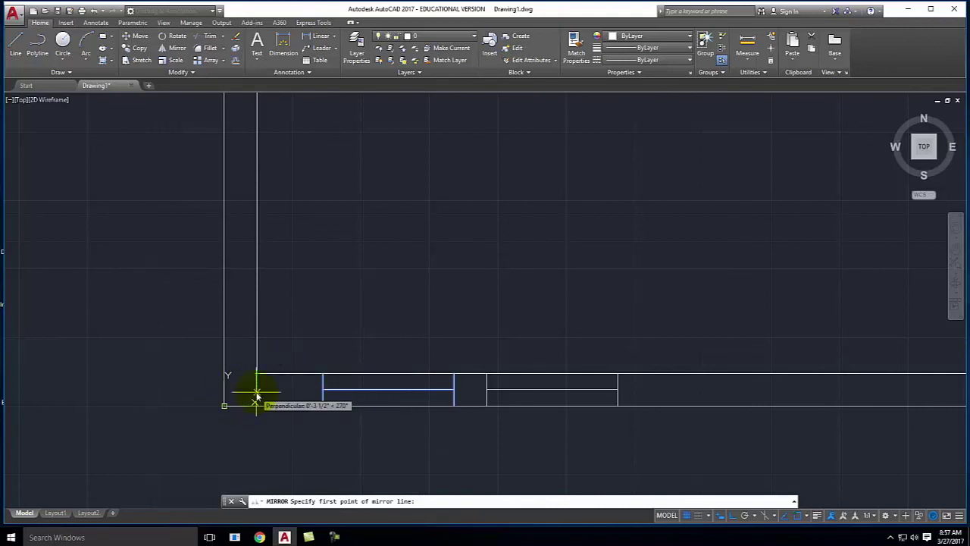
pyautogui.click(225, 406)
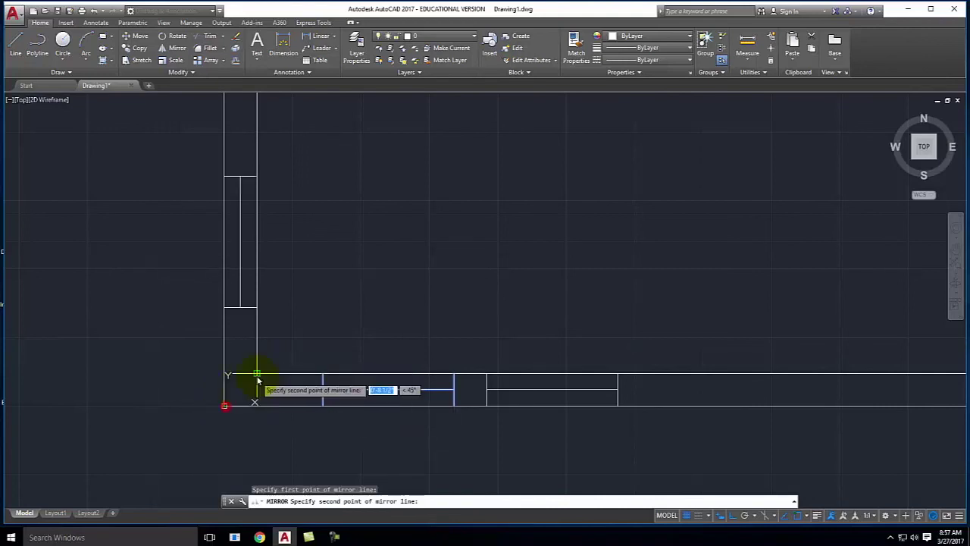
pyautogui.click(259, 374)
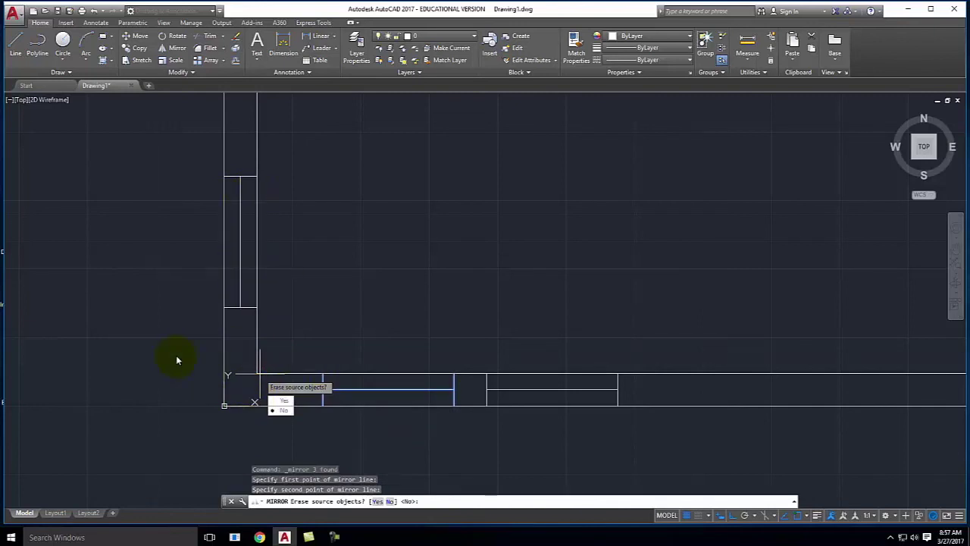
pyautogui.click(286, 412)
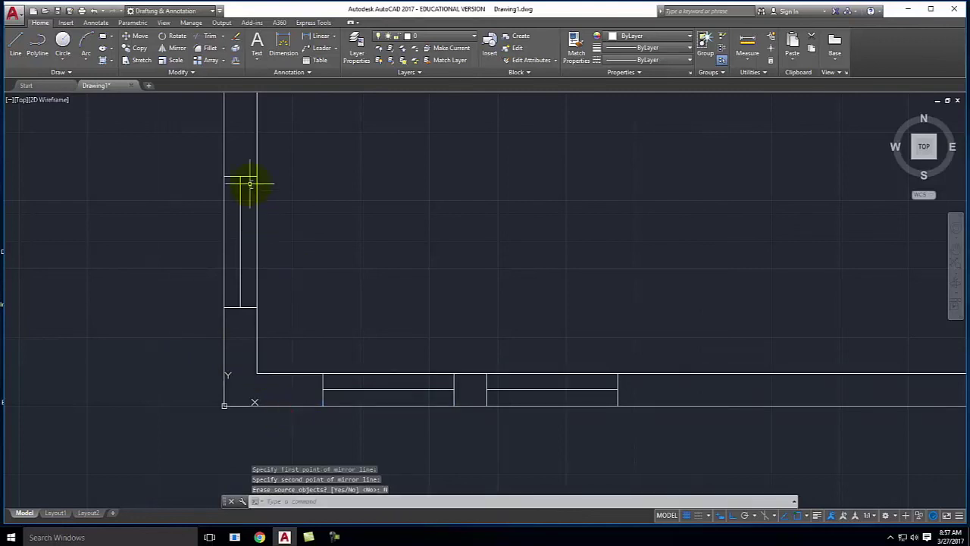
pyautogui.scroll(-5, 235, 301)
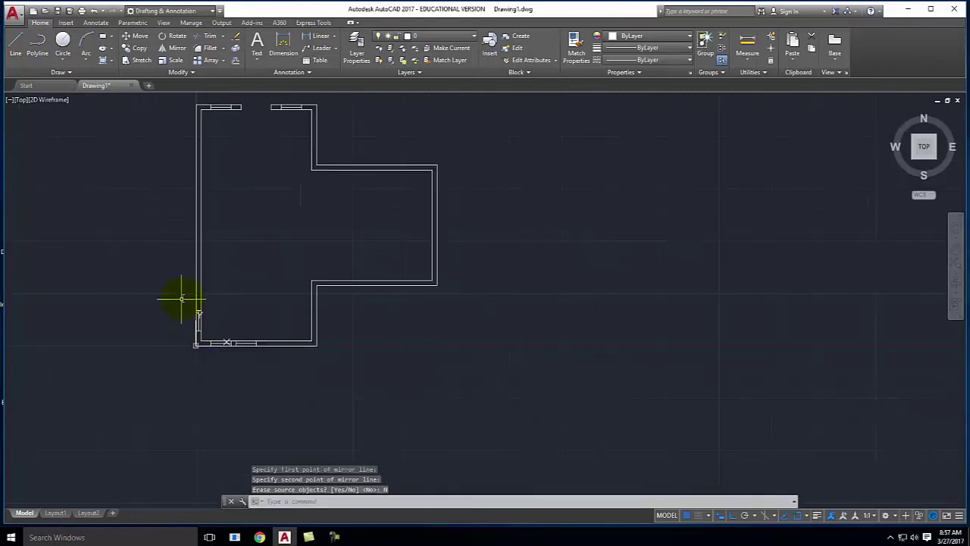
# Step: Mirror the short left-wall window line about a horizontal line to the wall's upper part, keeping the original
pyautogui.click(182, 298)
pyautogui.click(215, 338)
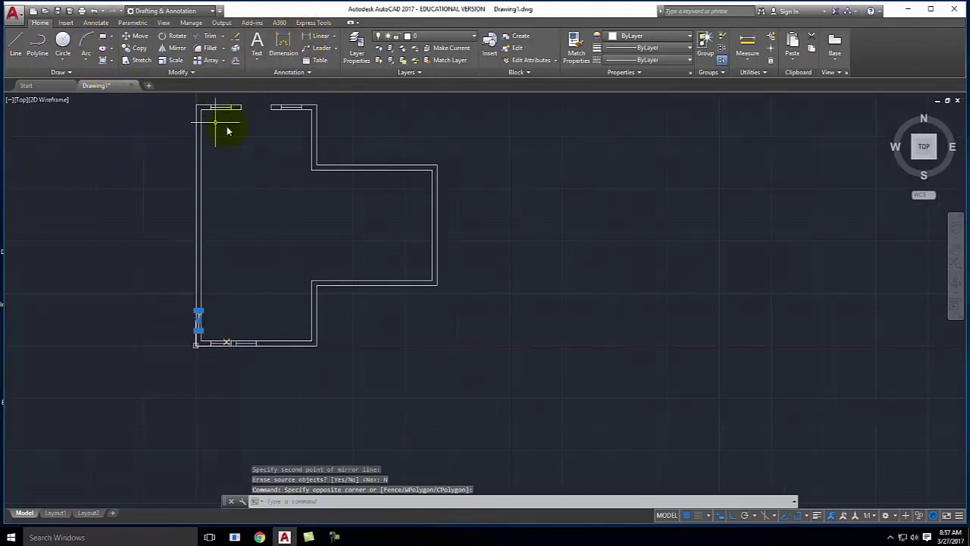
pyautogui.click(174, 47)
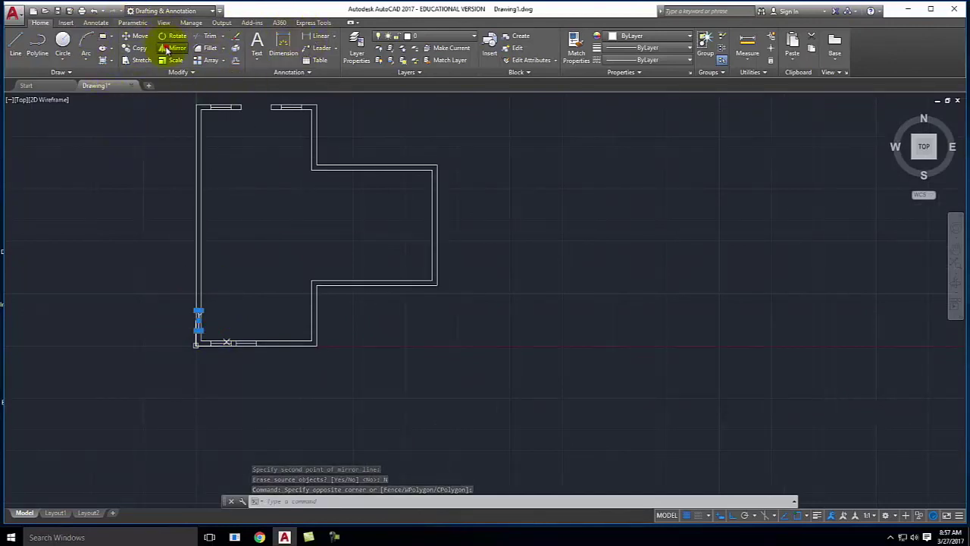
pyautogui.click(200, 225)
pyautogui.click(276, 226)
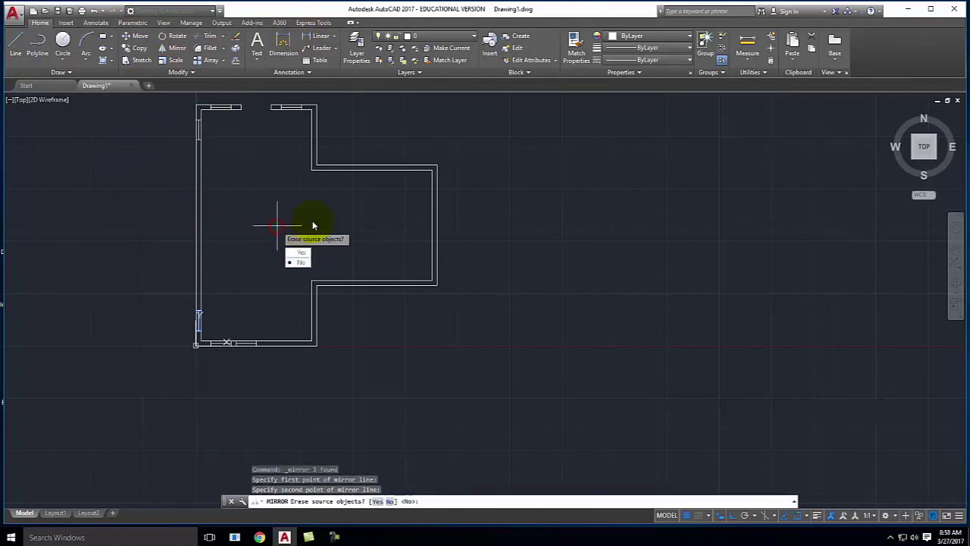
pyautogui.press('Return')
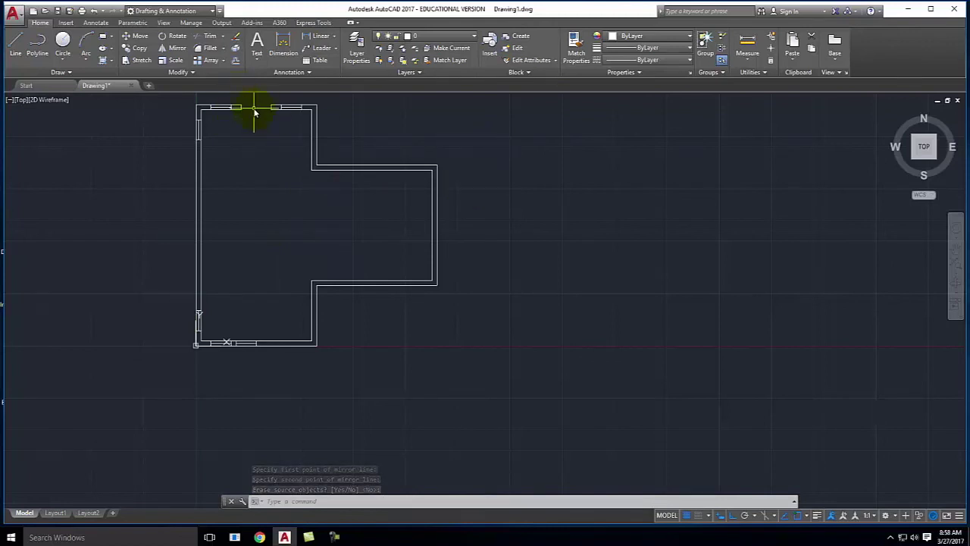
pyautogui.scroll(5, 246, 121)
pyautogui.scroll(-5, 227, 216)
pyautogui.scroll(7, 223, 210)
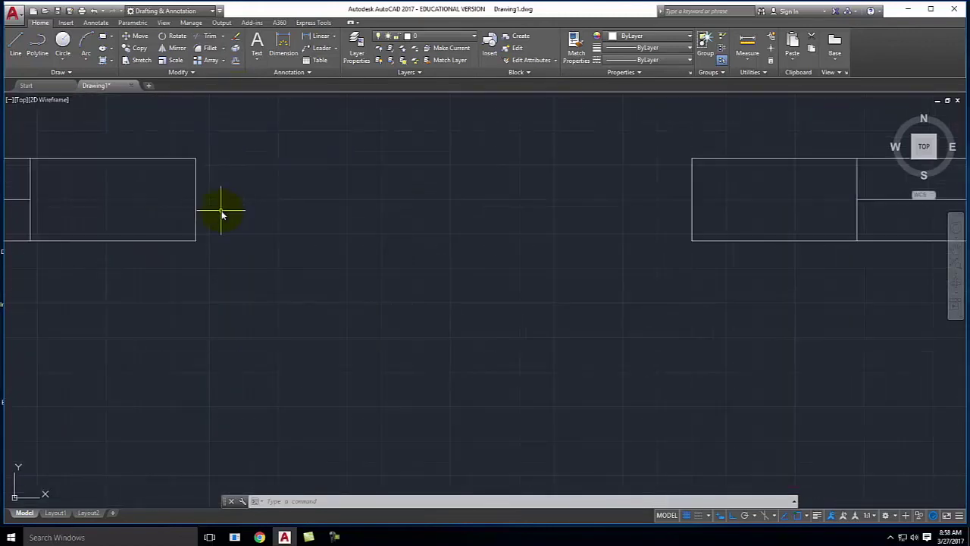
# Step: Draw a 1.75 by 3' rectangle from the wall corner, then delete it as misplaced
pyautogui.click(103, 37)
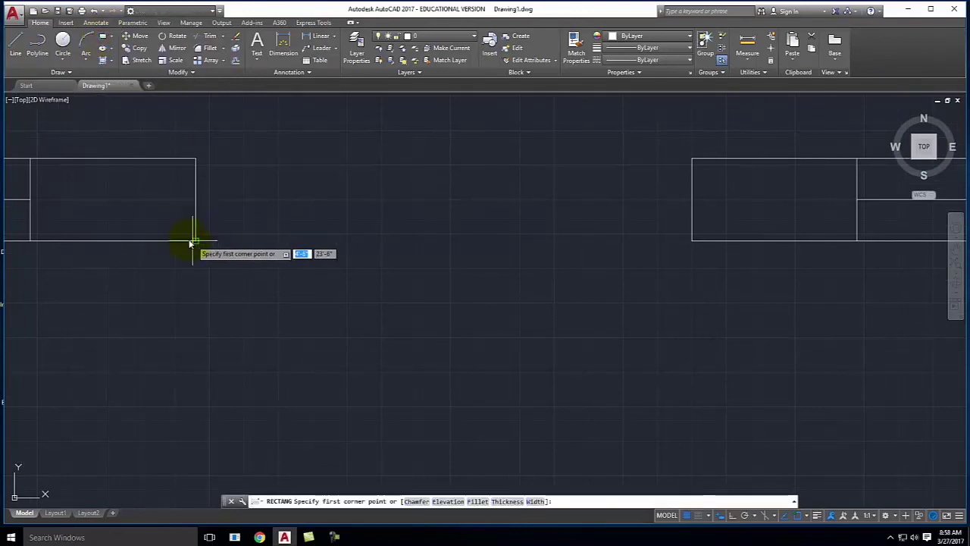
pyautogui.click(190, 241)
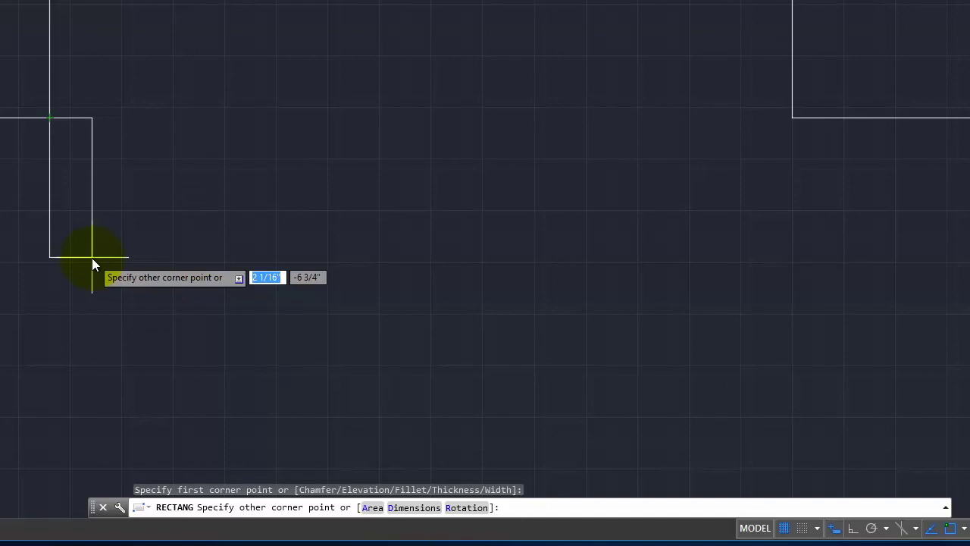
pyautogui.write('1.75')
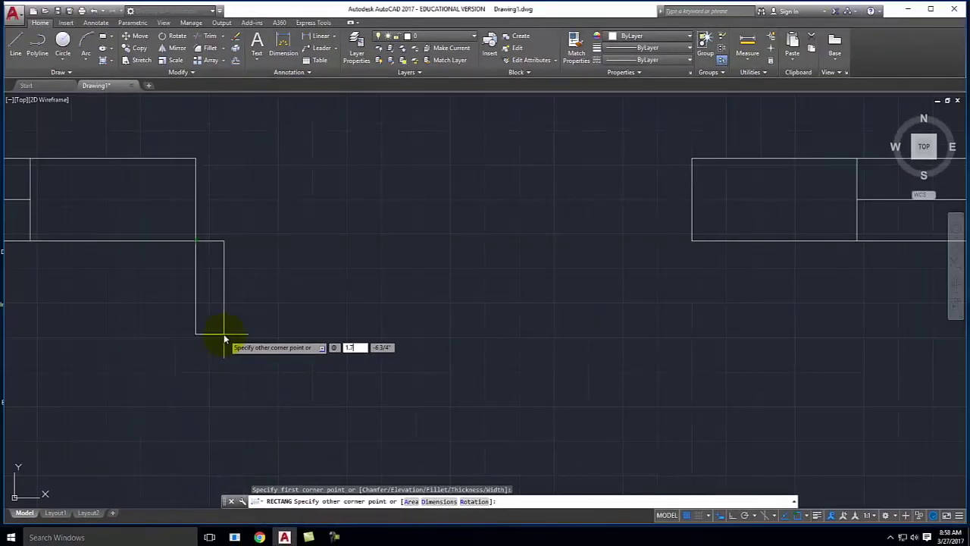
pyautogui.press('Tab')
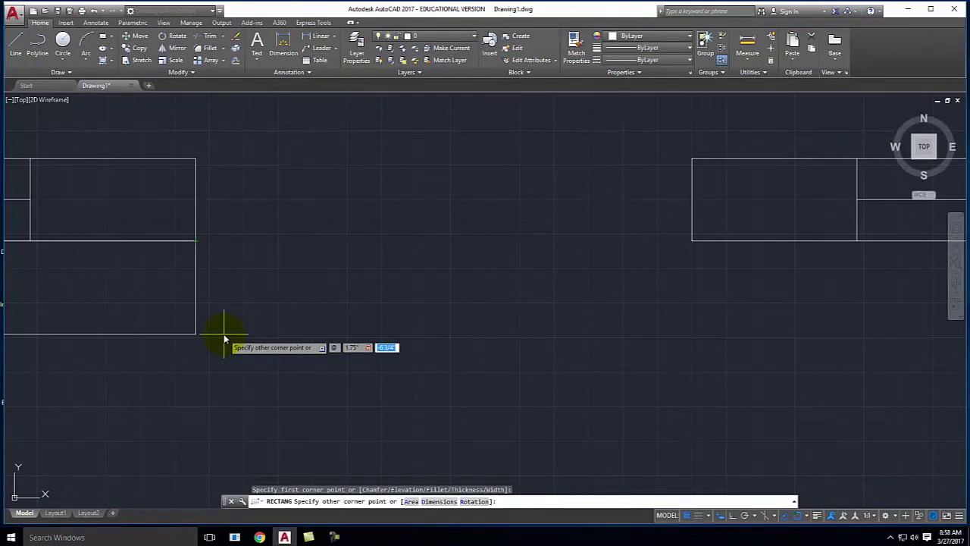
pyautogui.write("3'")
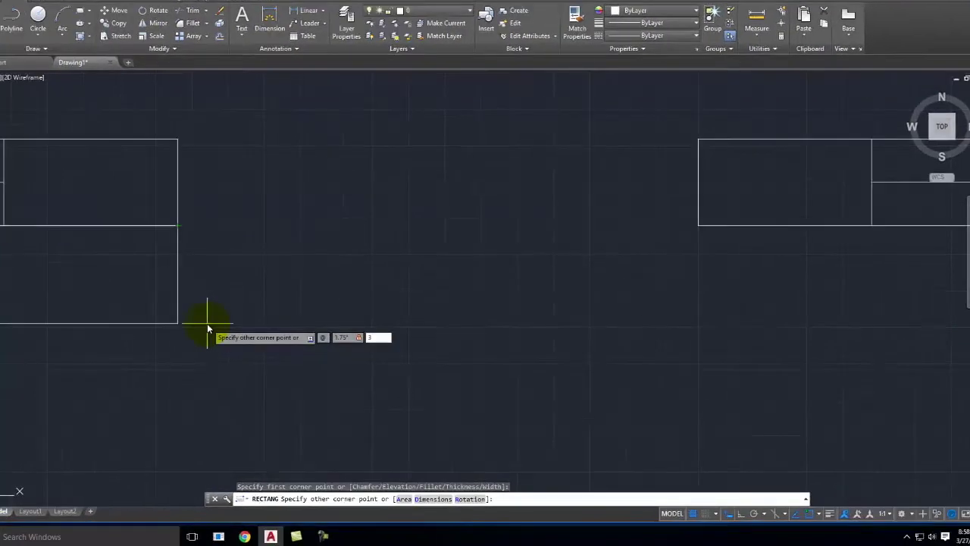
pyautogui.press('Return')
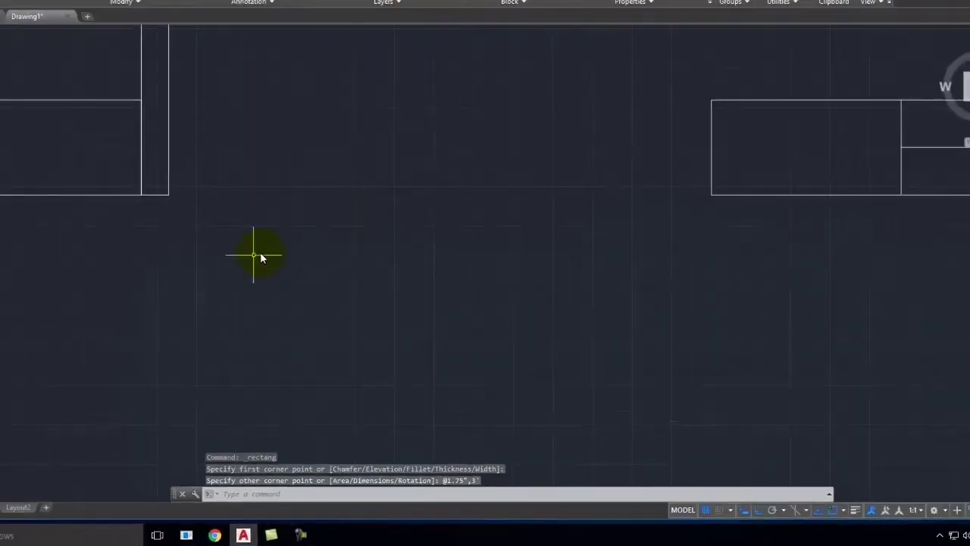
pyautogui.scroll(1, 258, 279)
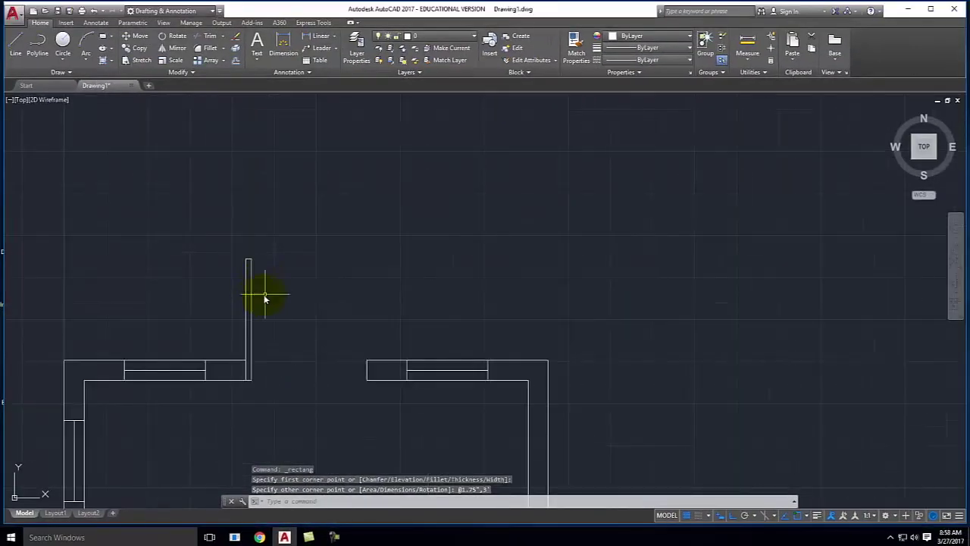
pyautogui.click(265, 313)
pyautogui.click(158, 238)
pyautogui.press('Delete')
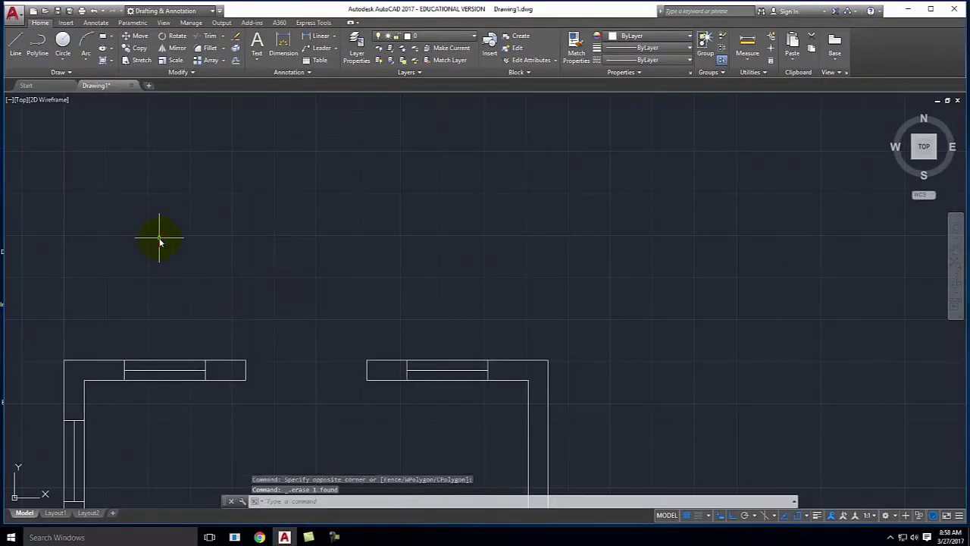
# Step: Redraw the door leaf rectangle at @1.75,-3 from the wall end beside the opening
pyautogui.click(103, 36)
pyautogui.click(247, 381)
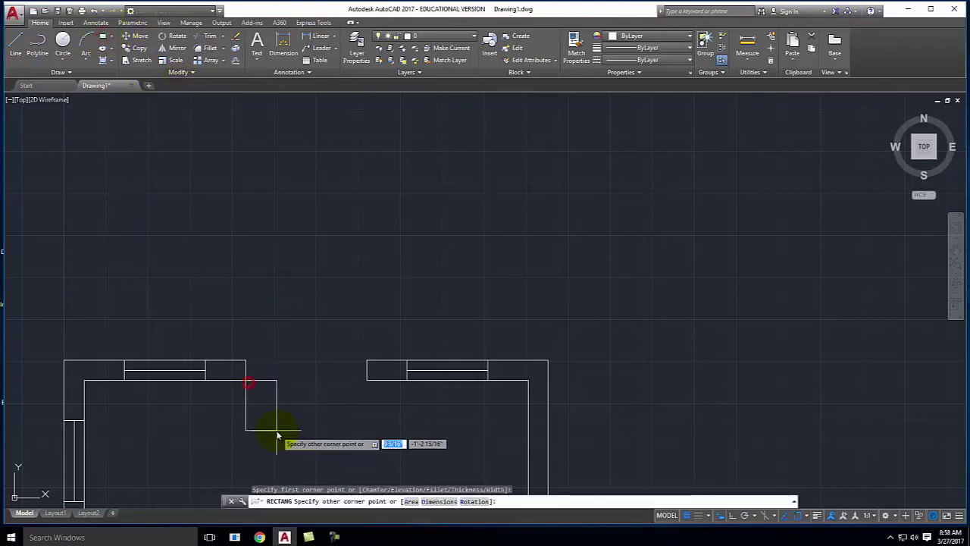
pyautogui.write('@')
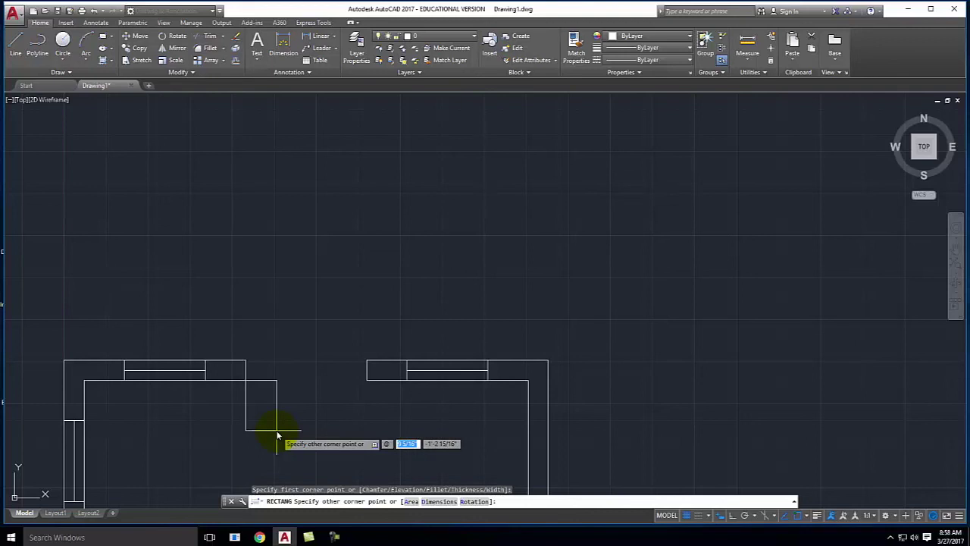
pyautogui.write('1.75')
pyautogui.press('Tab')
pyautogui.write('-3')
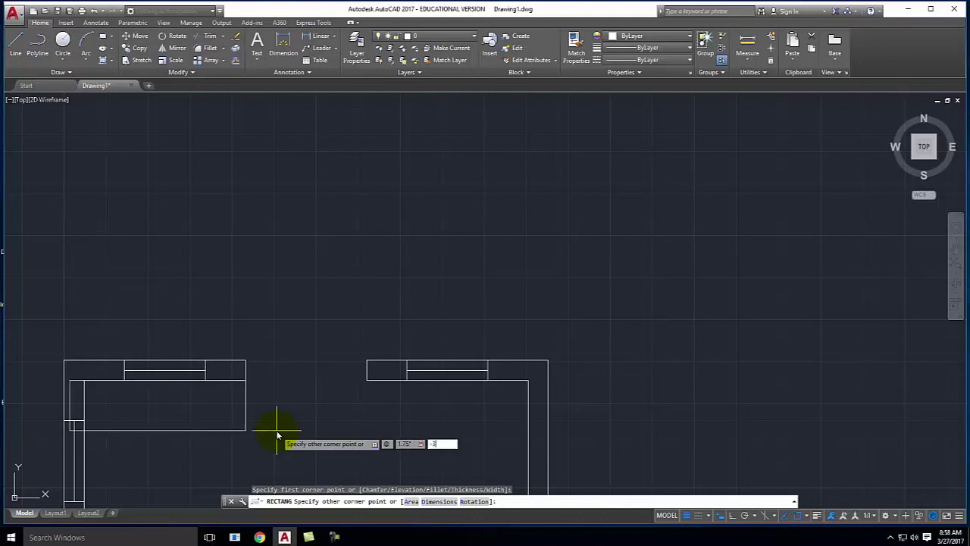
pyautogui.press('Return')
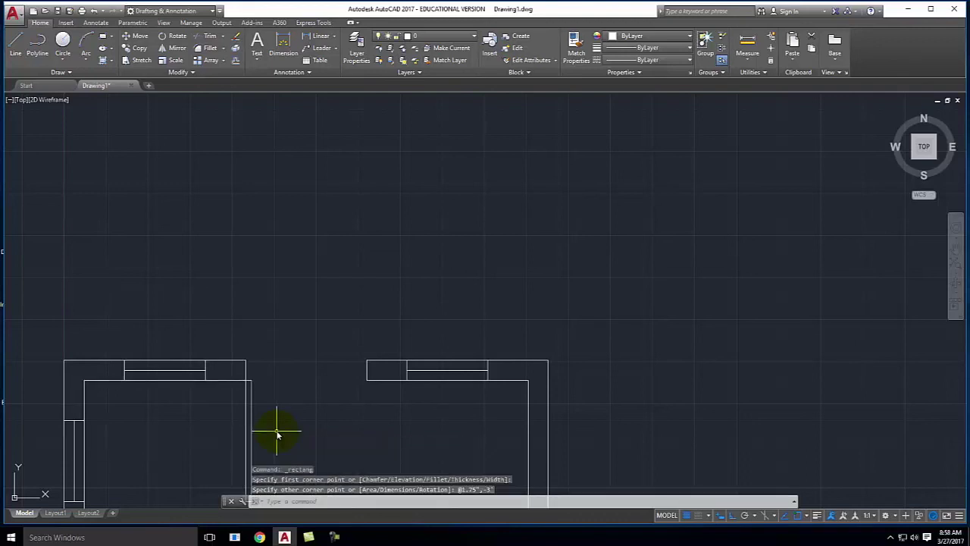
pyautogui.scroll(-2, 303, 307)
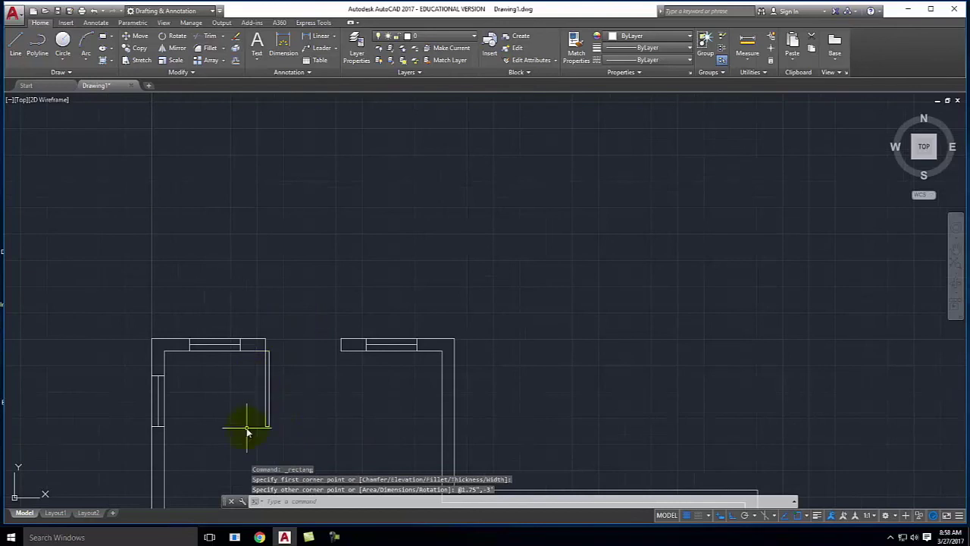
pyautogui.scroll(2, 208, 382)
pyautogui.scroll(-2, 246, 400)
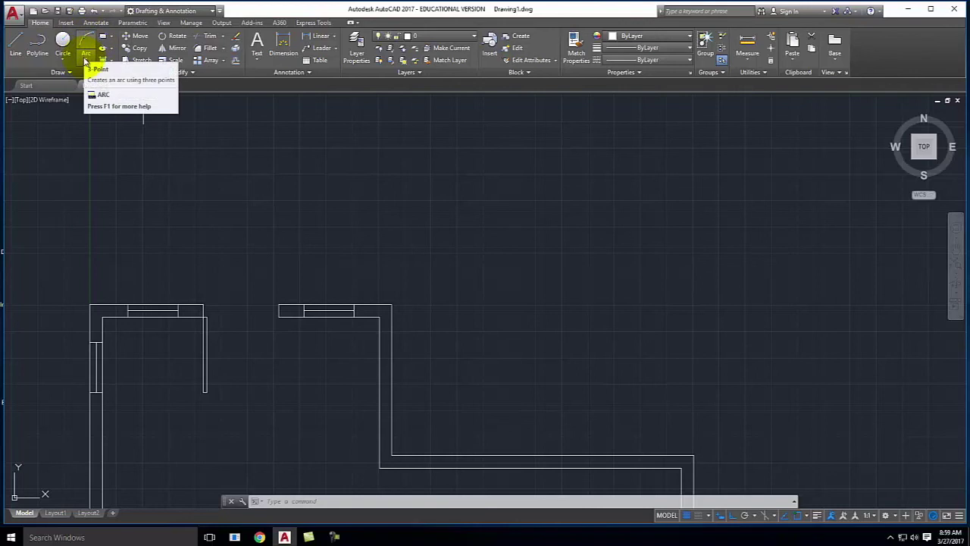
# Step: Draw a Start, End, Direction swing arc from the far wall end to the door leaf's bottom
pyautogui.click(85, 61)
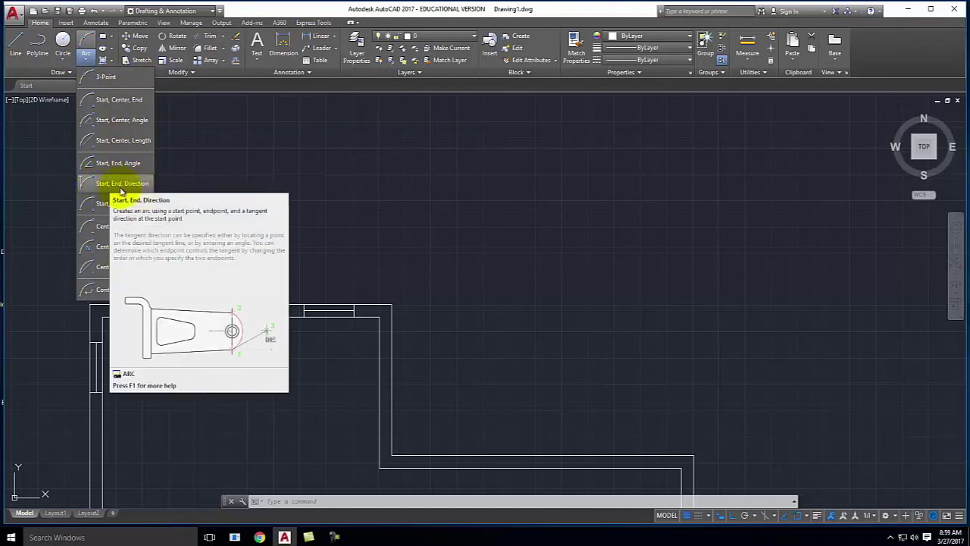
pyautogui.click(121, 186)
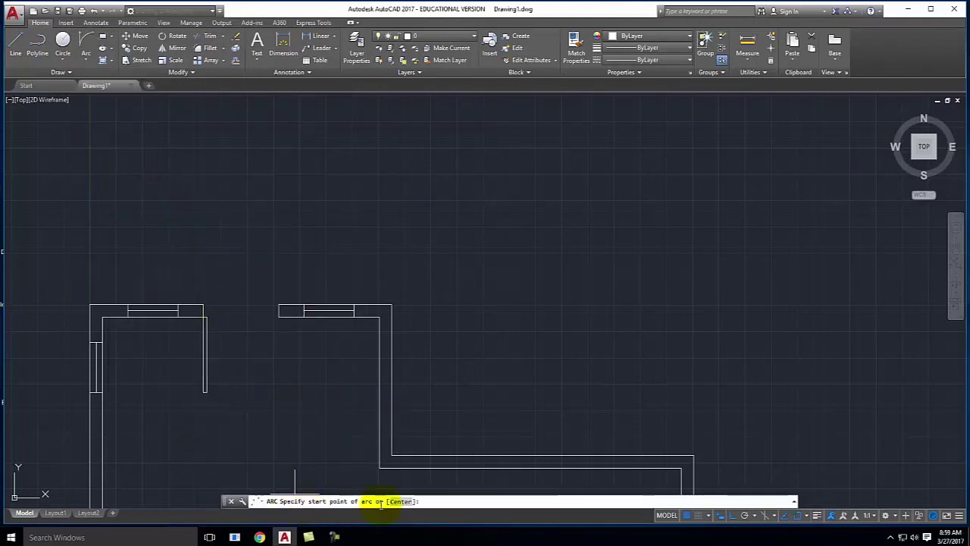
pyautogui.click(279, 319)
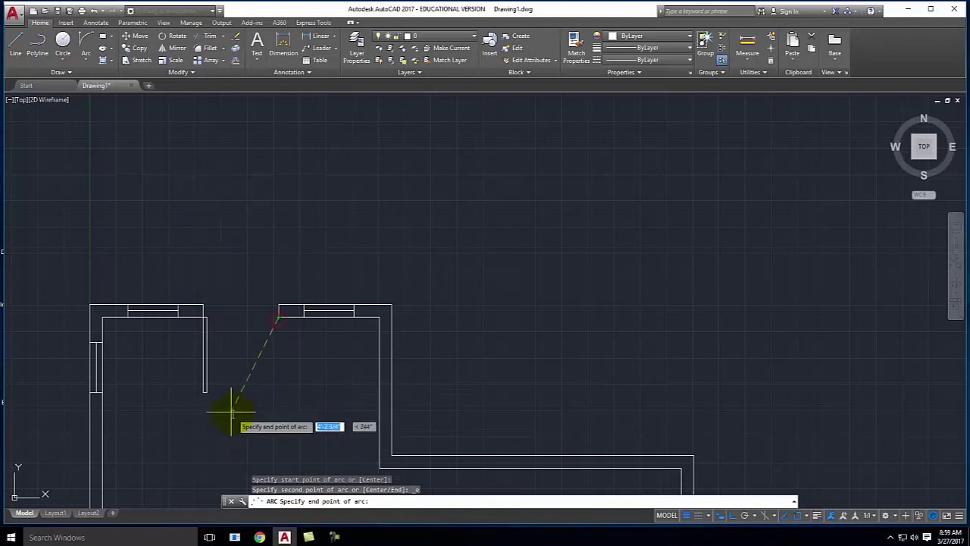
pyautogui.click(206, 392)
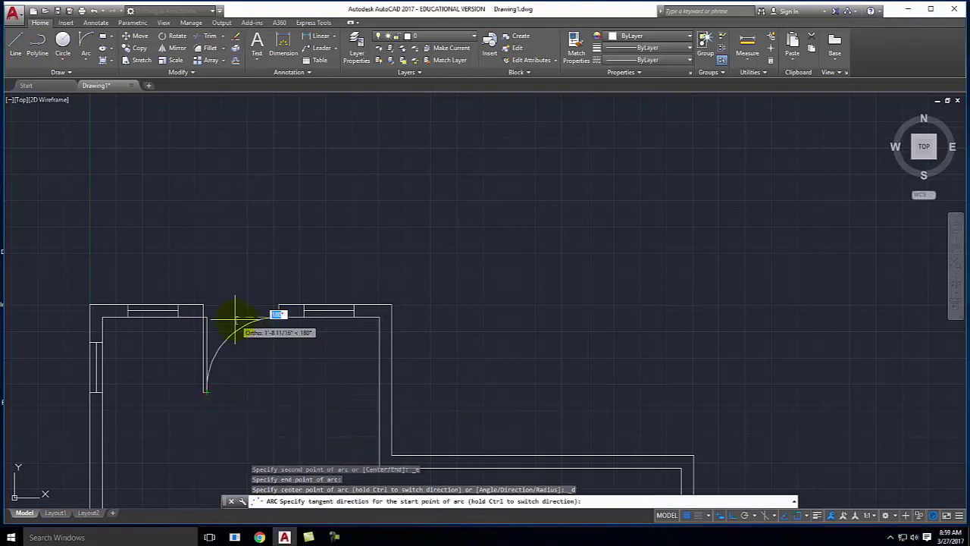
pyautogui.click(324, 412)
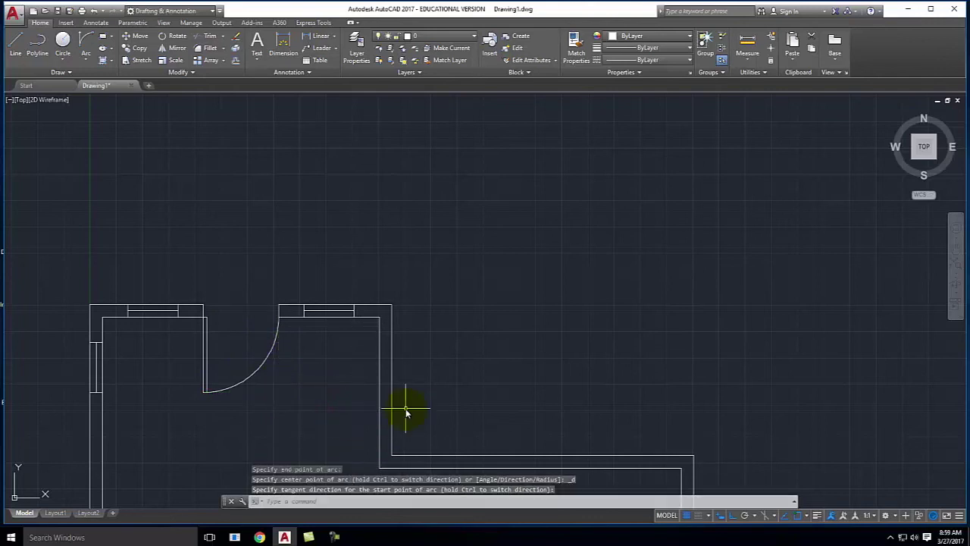
pyautogui.scroll(-4, 222, 284)
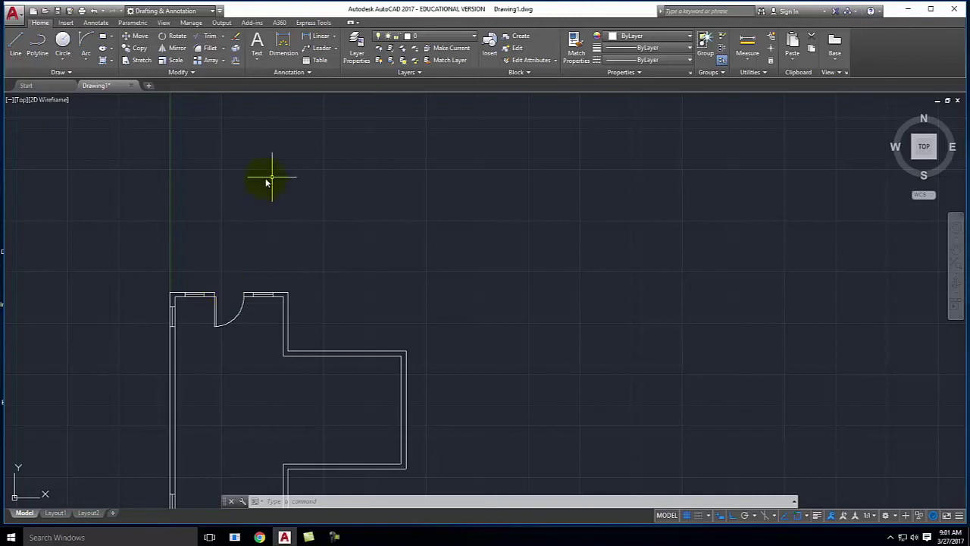
pyautogui.click(334, 536)
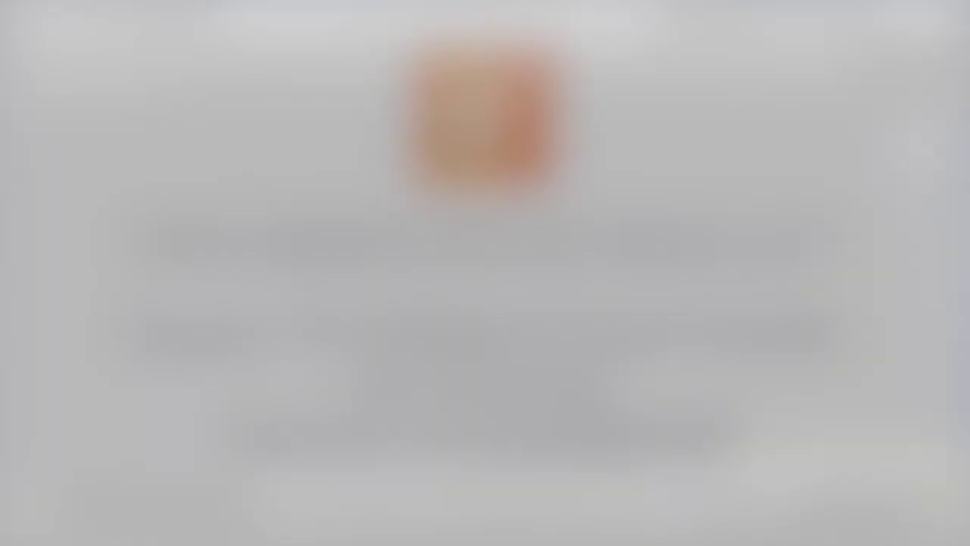